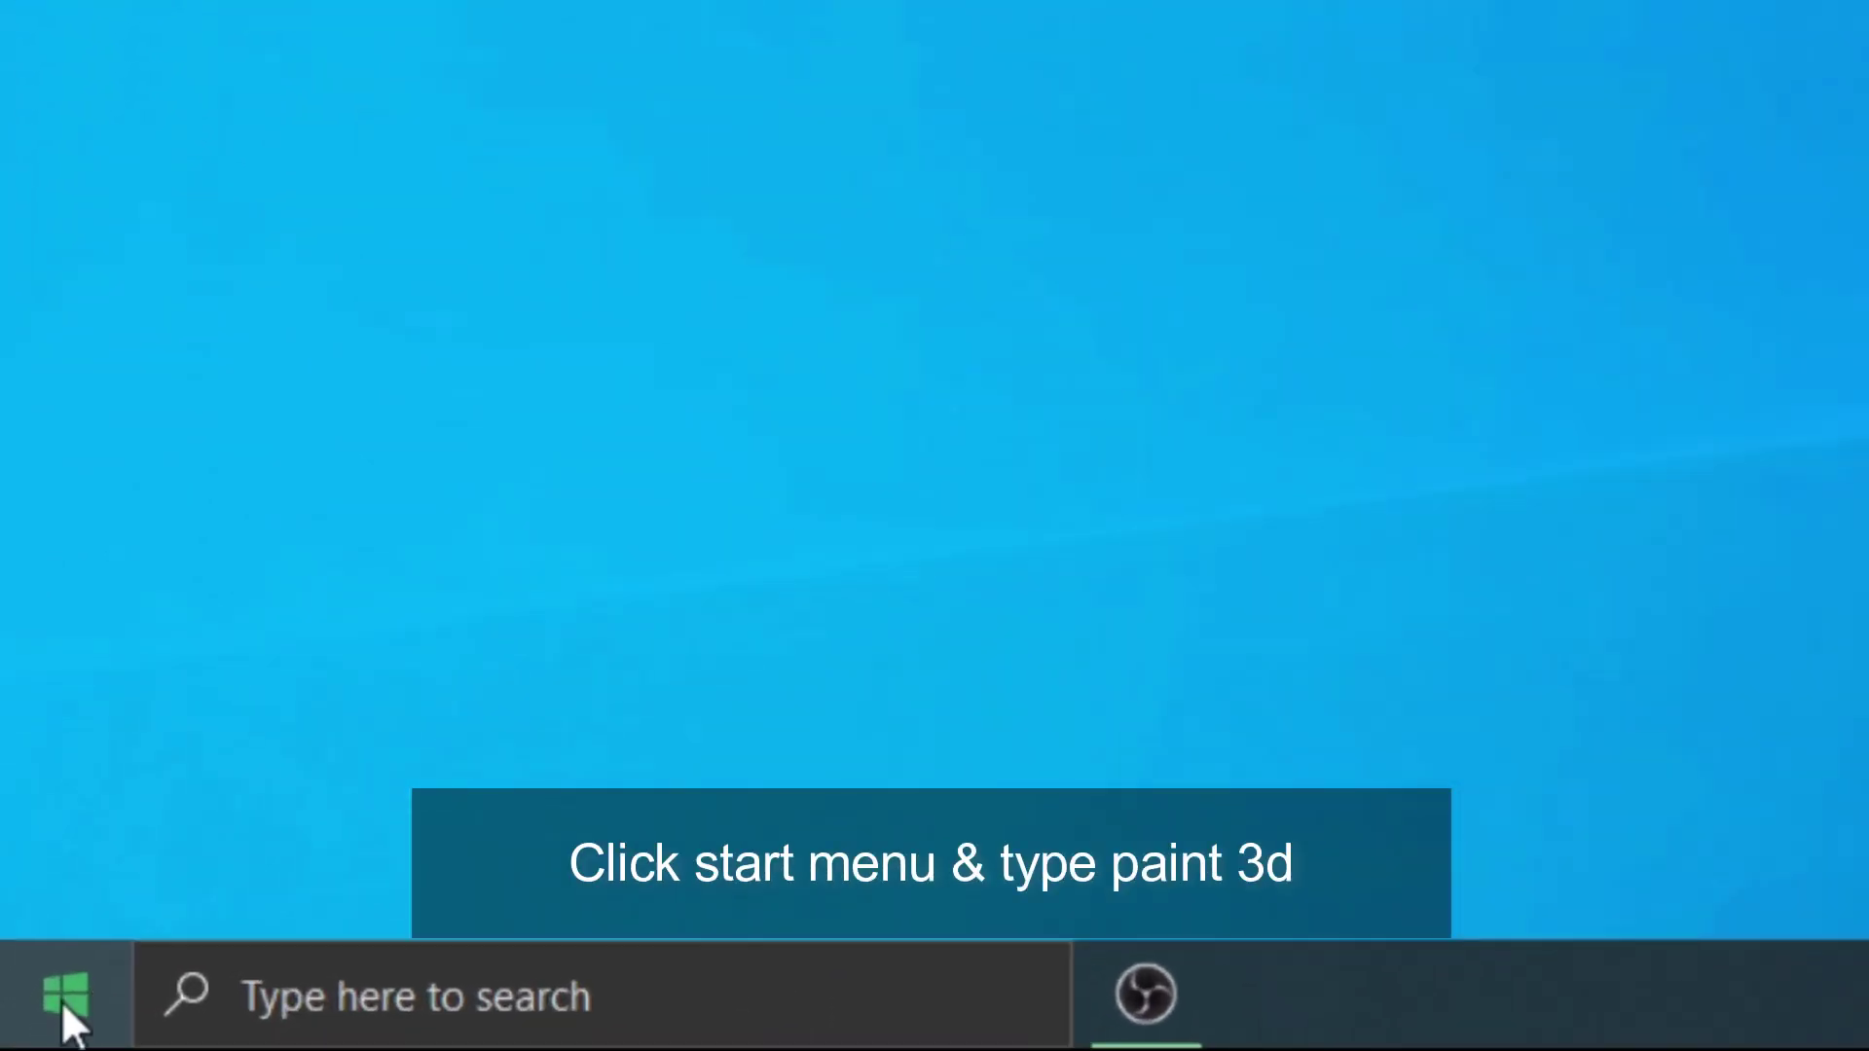
Search 'paint 3d' from the Windows Start menu and launch Paint 3D.
click(62, 1002)
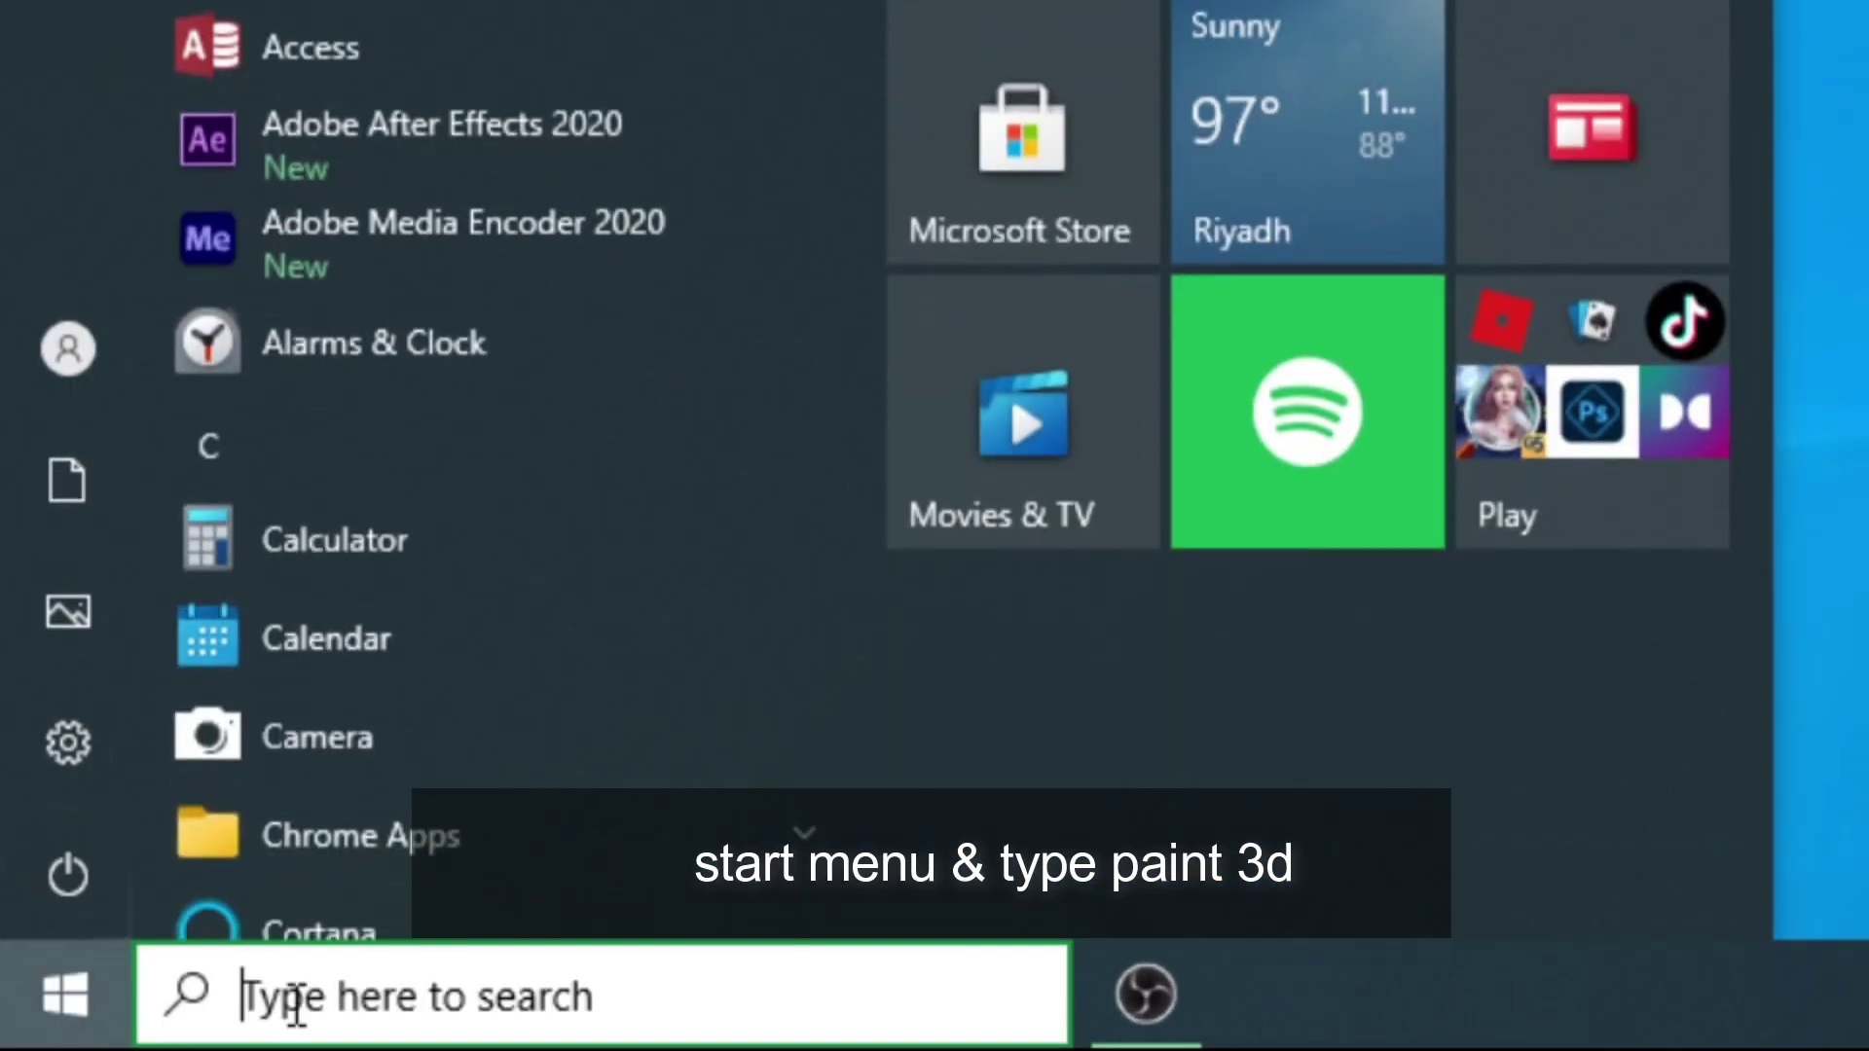
click(384, 995)
text(pai)
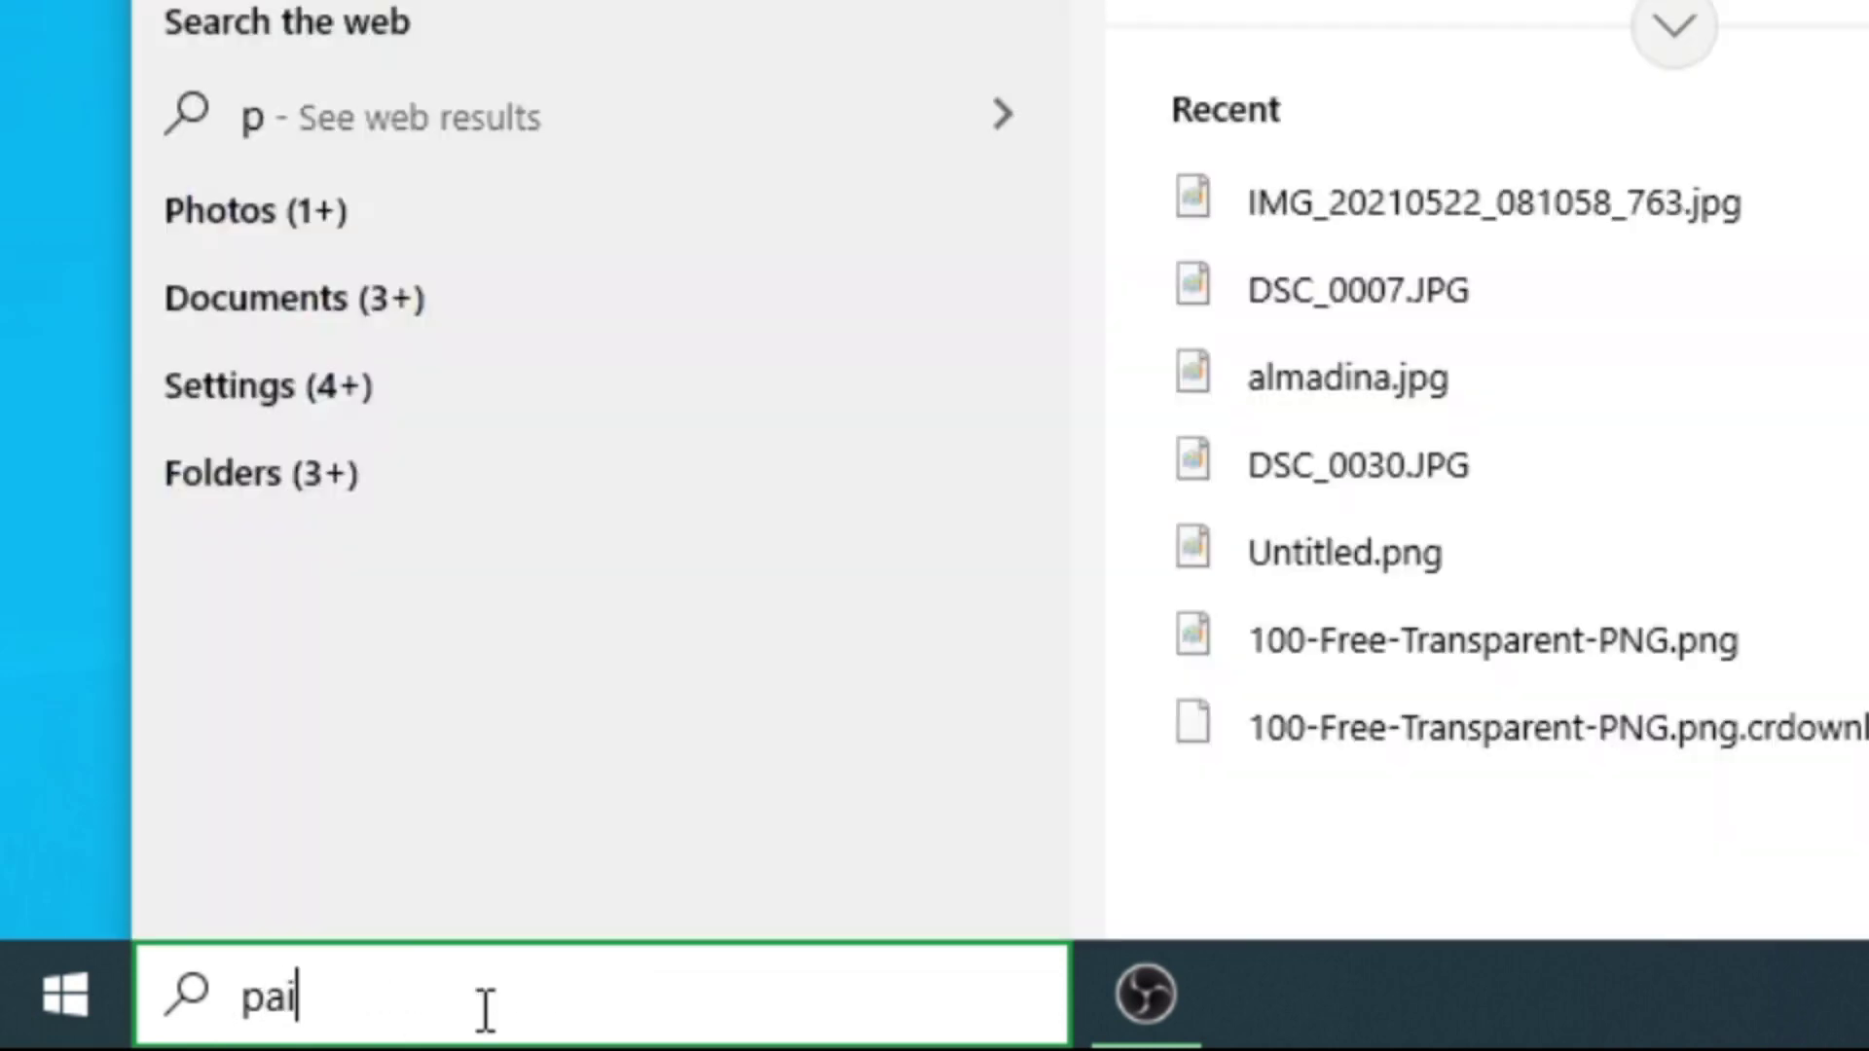
text(nt 3)
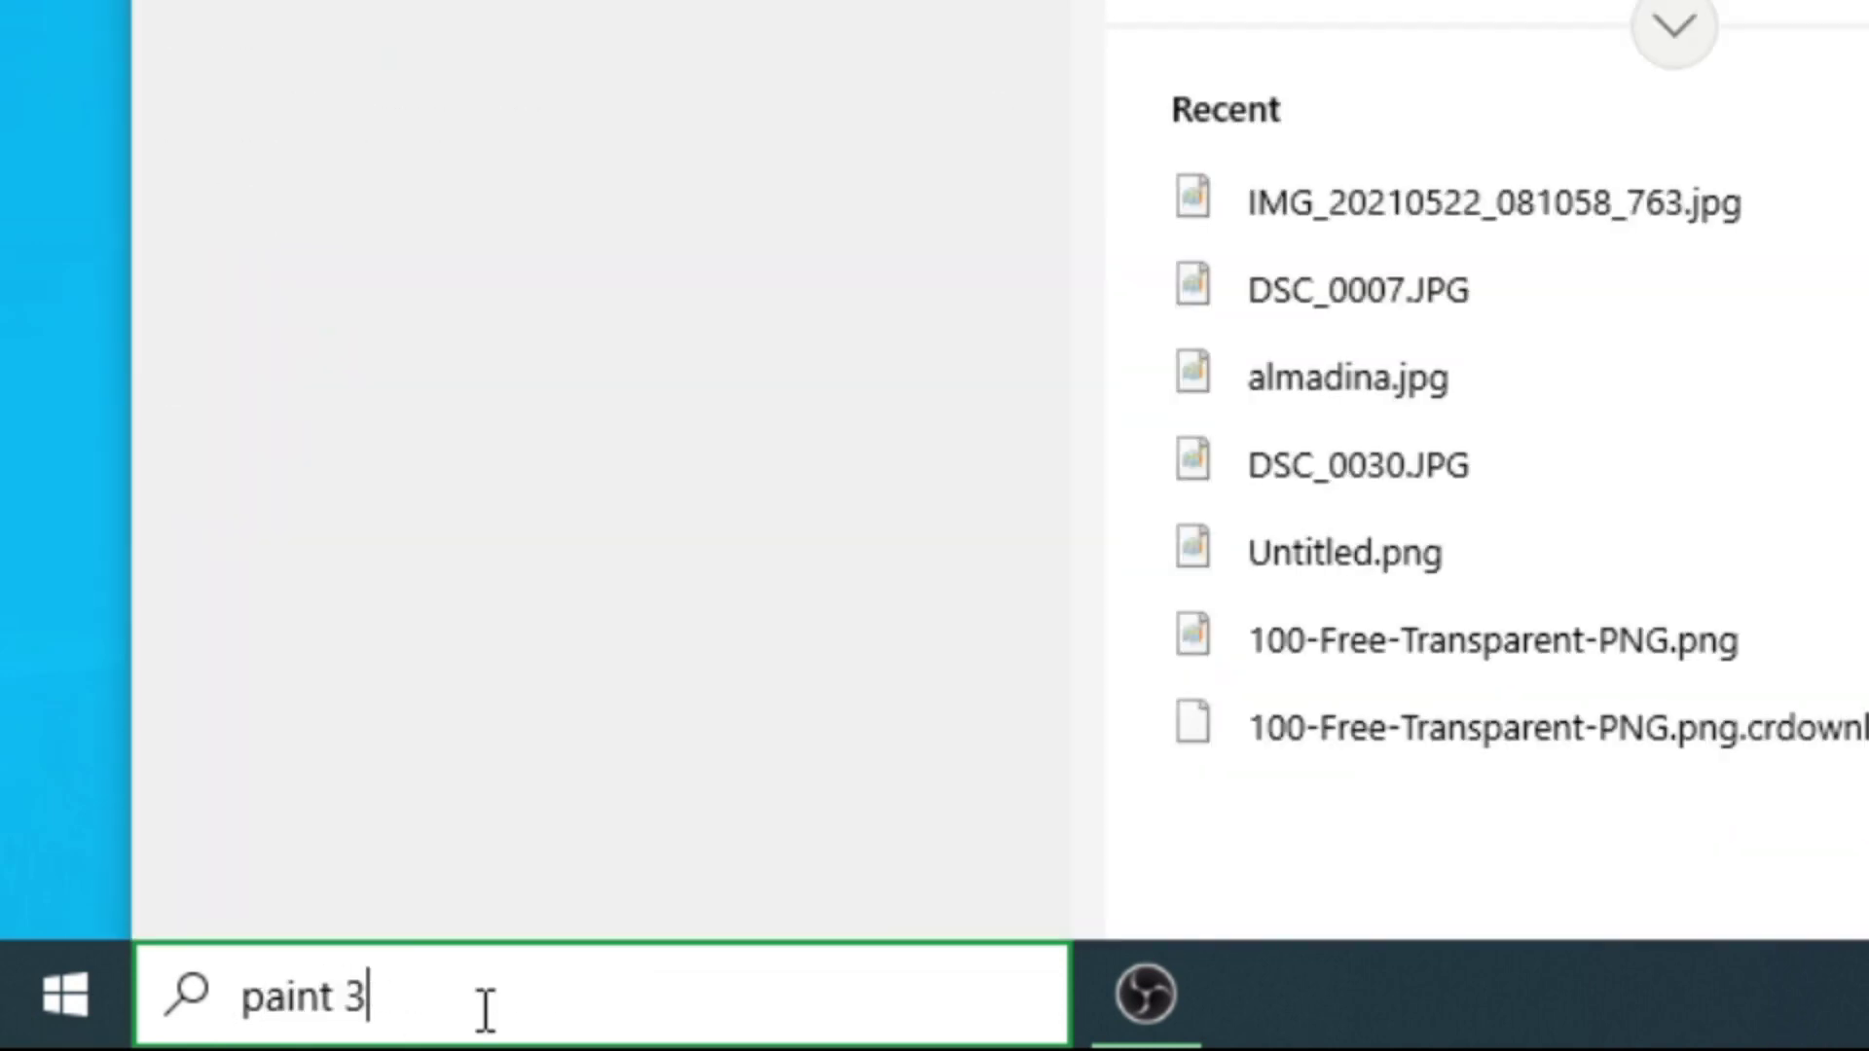
text(d)
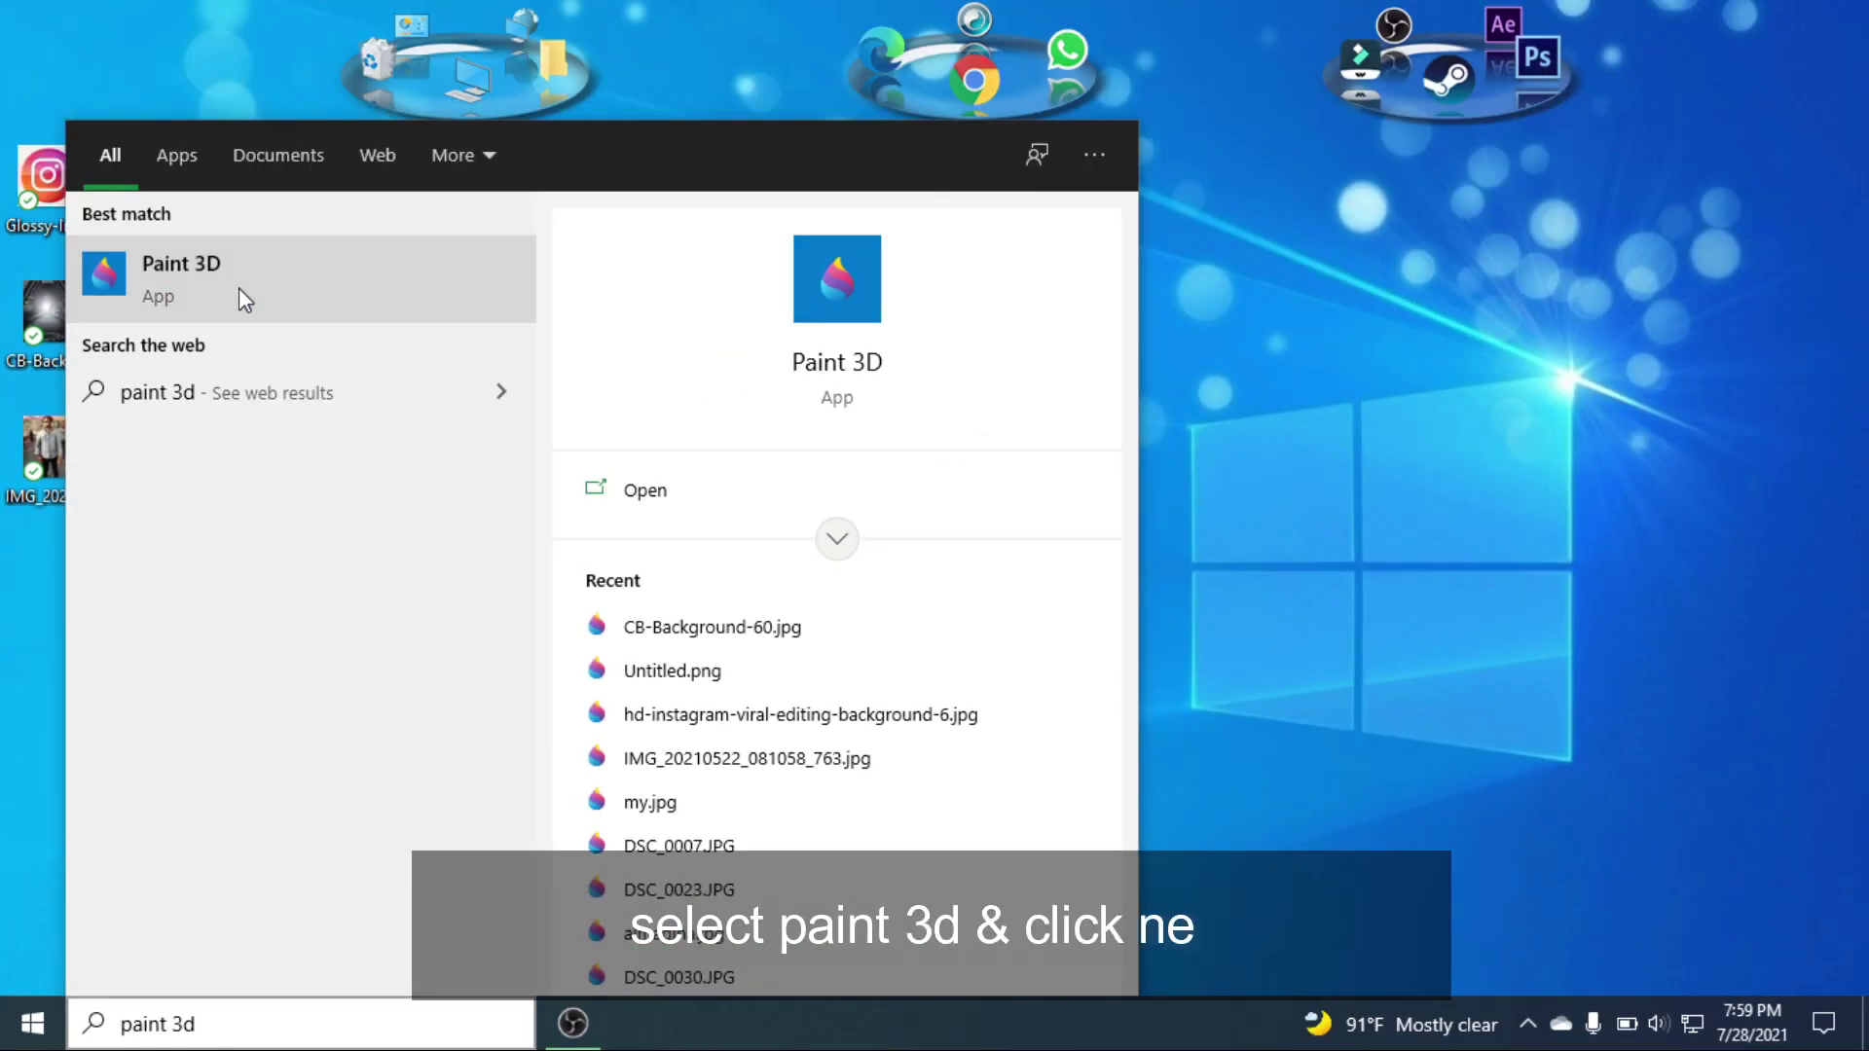
click(240, 292)
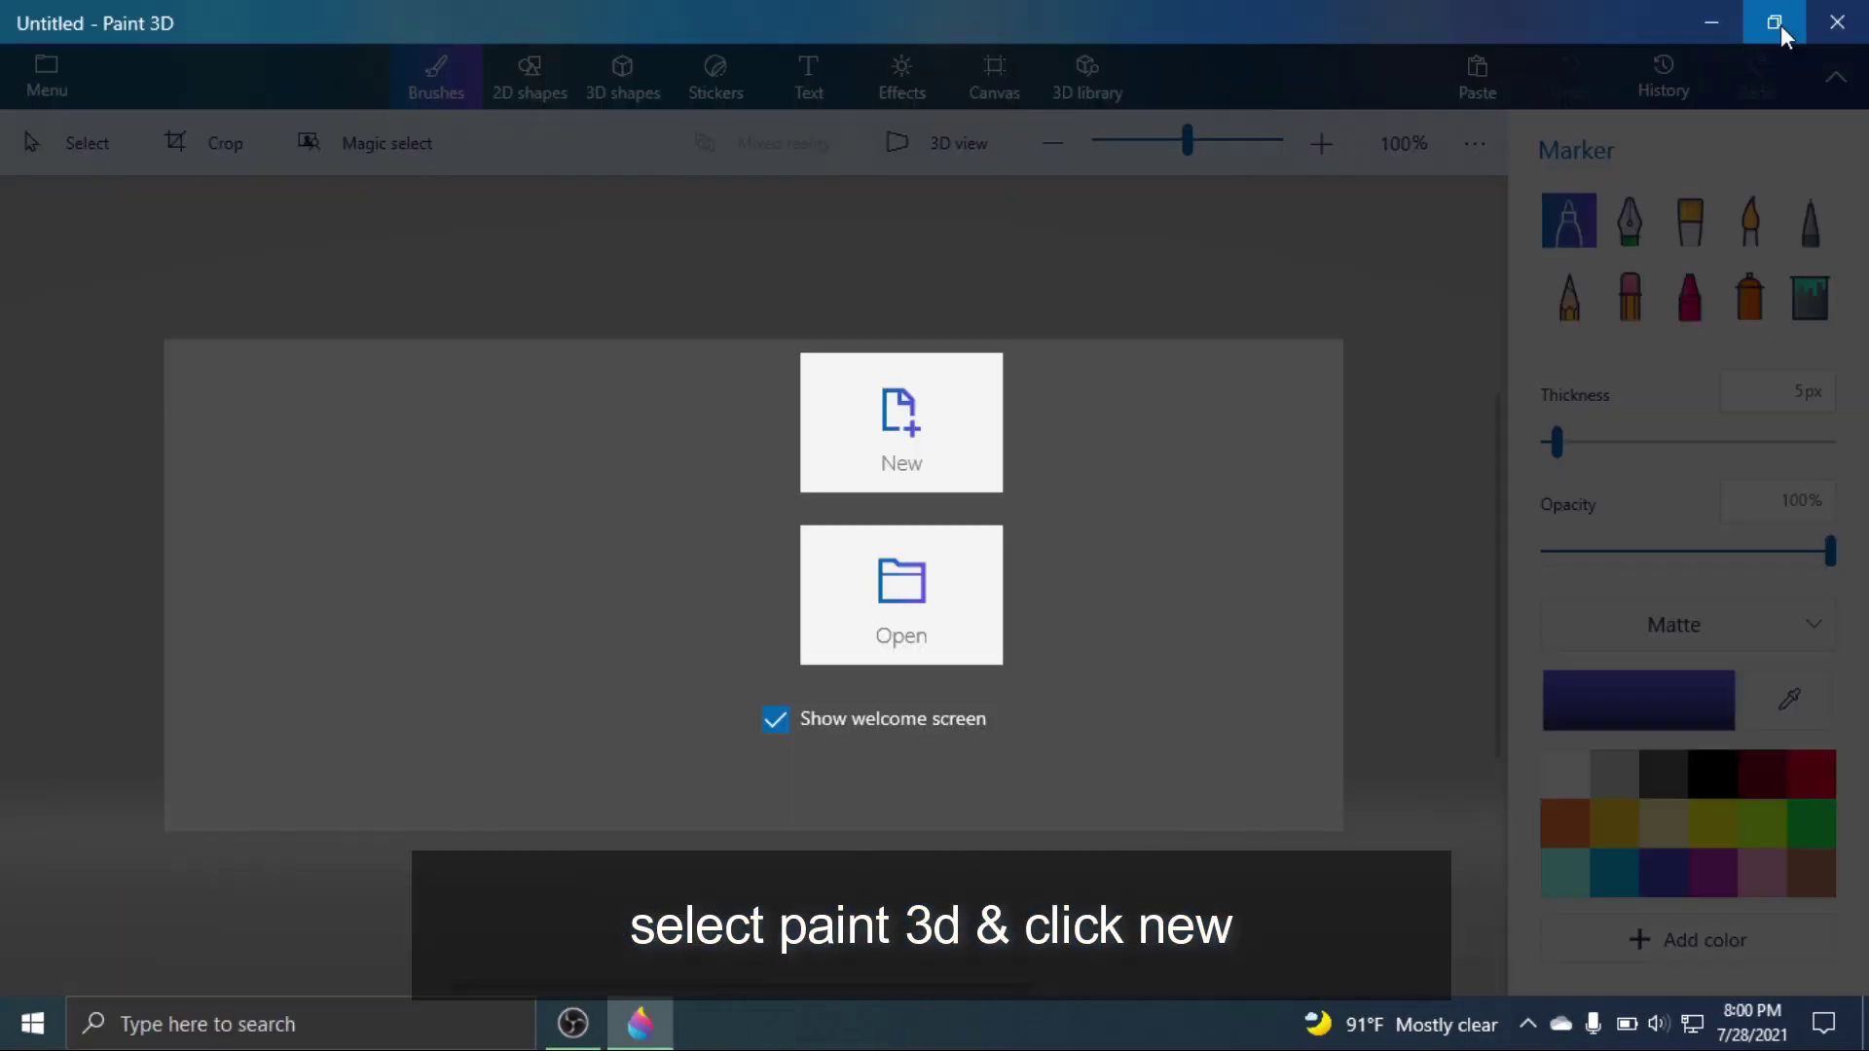
Start a new canvas, drag the man's photo in from the desktop, and crop the canvas to fit.
click(862, 461)
double_click(1684, 29)
mouse_move(1264, 92)
mouse_down()
mouse_move(928, 105)
mouse_move(888, 71)
mouse_up()
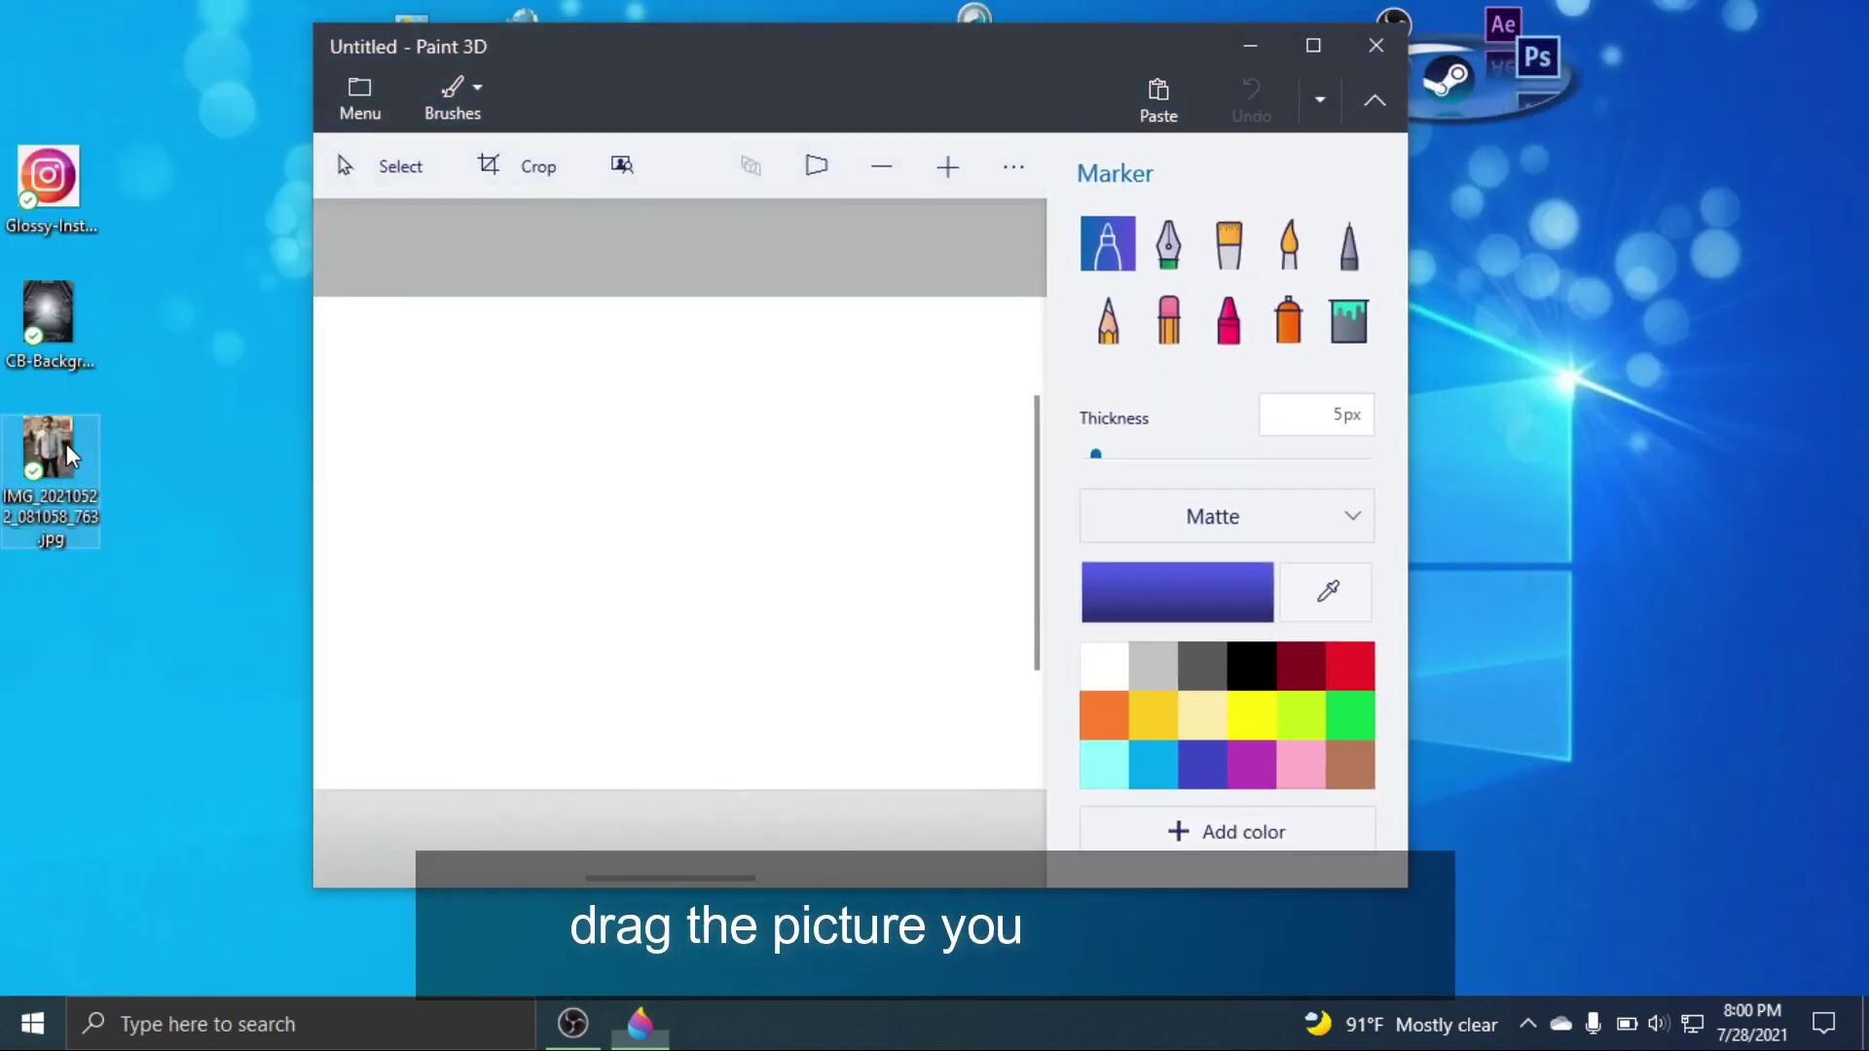
drag(70, 456, 642, 496)
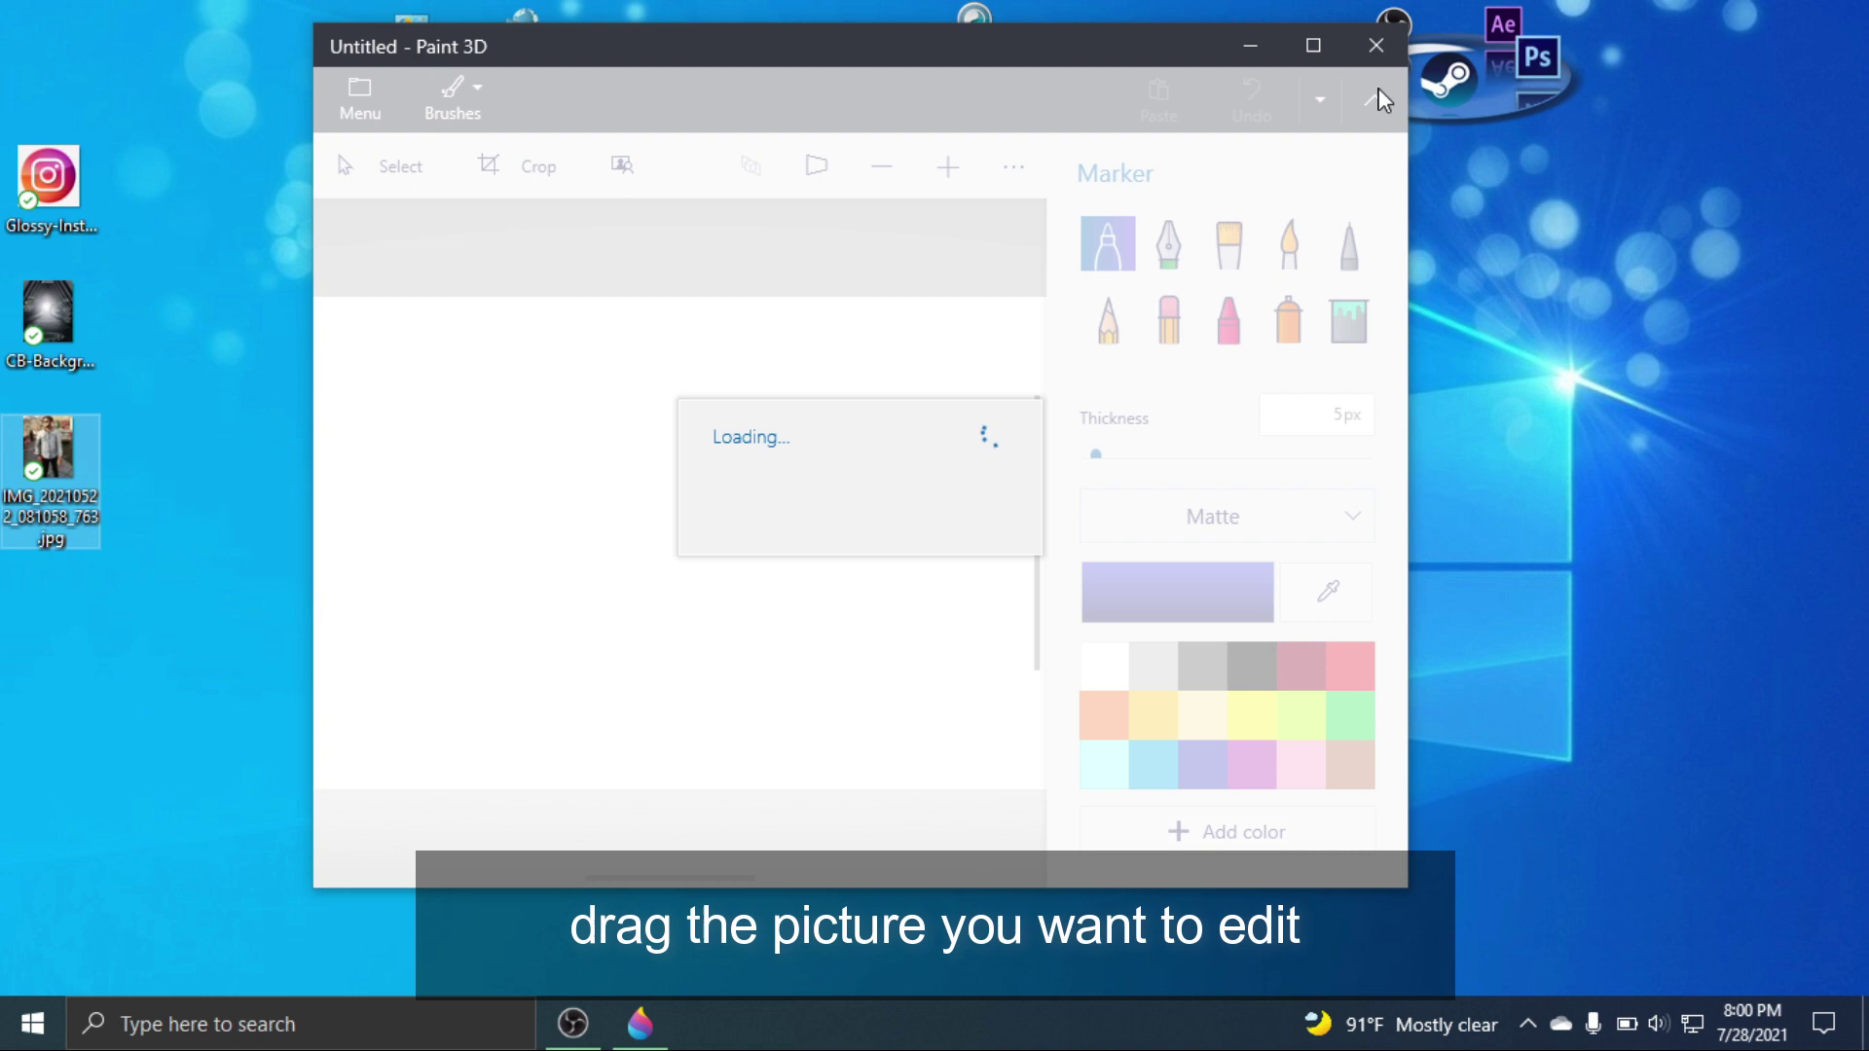
click(1313, 46)
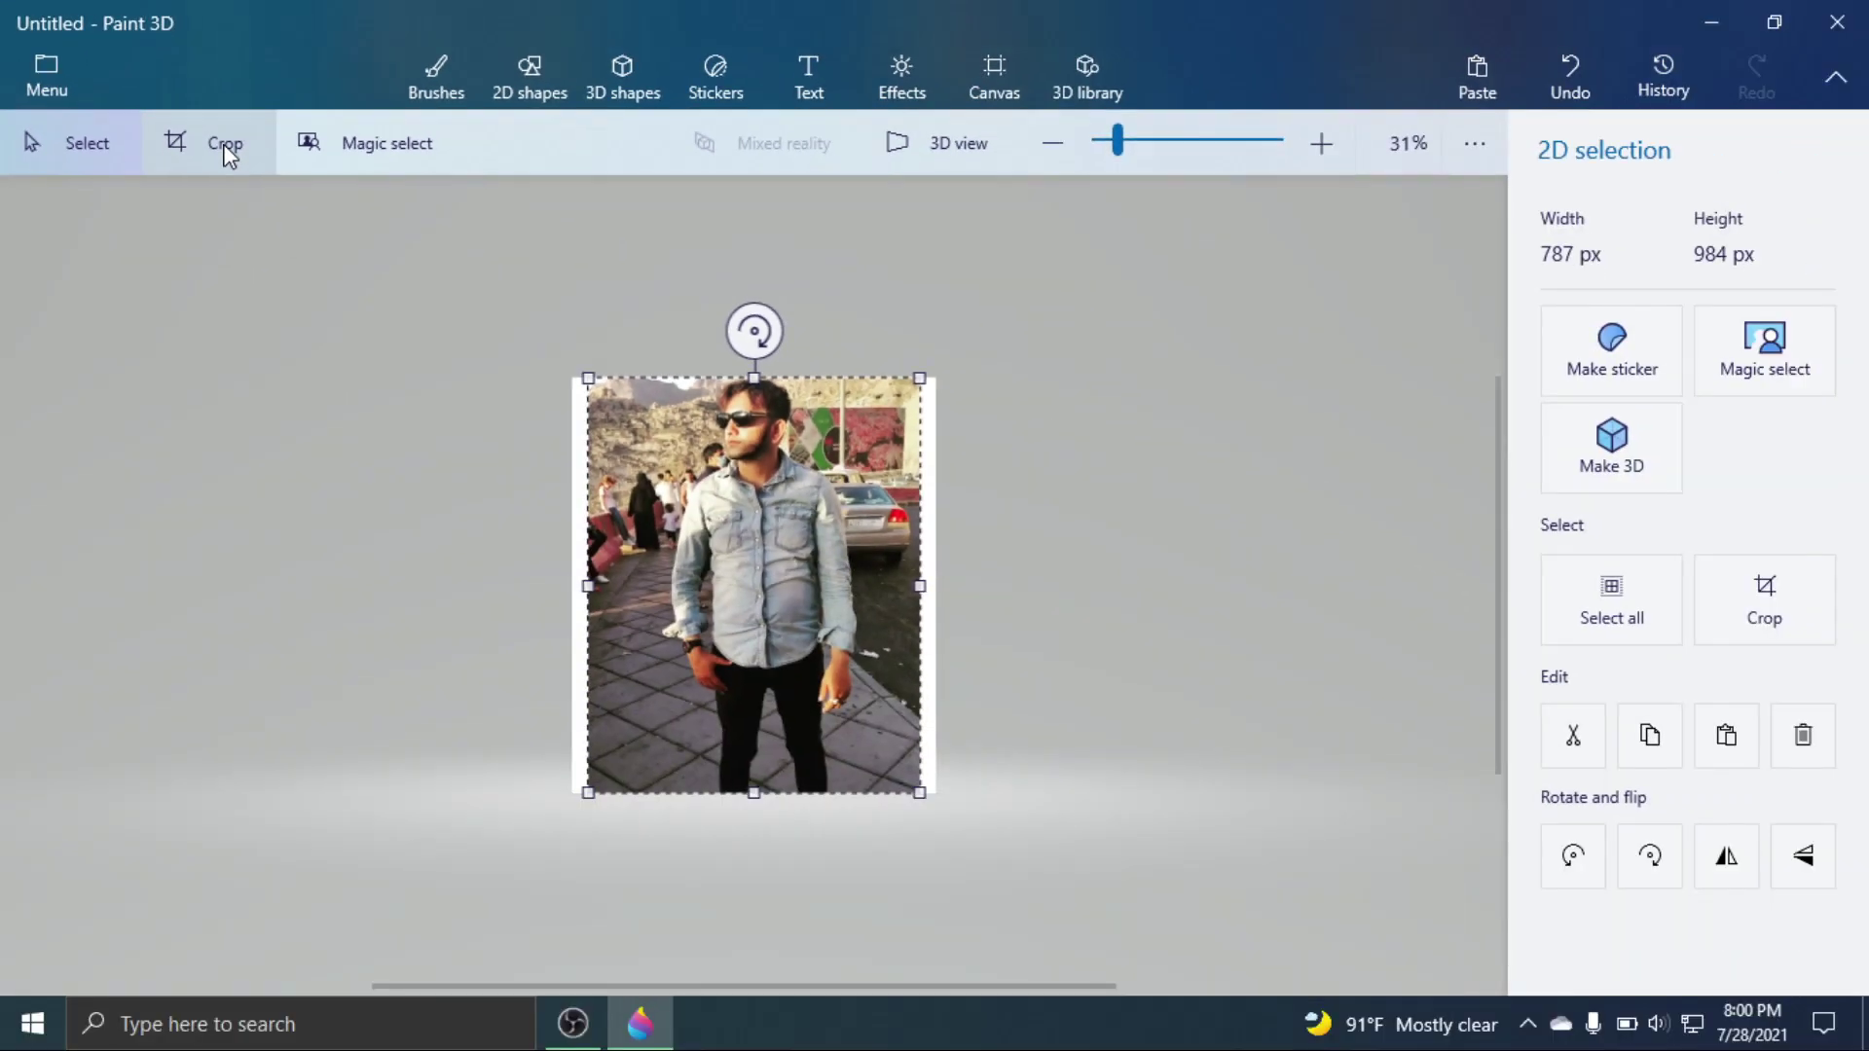
click(227, 154)
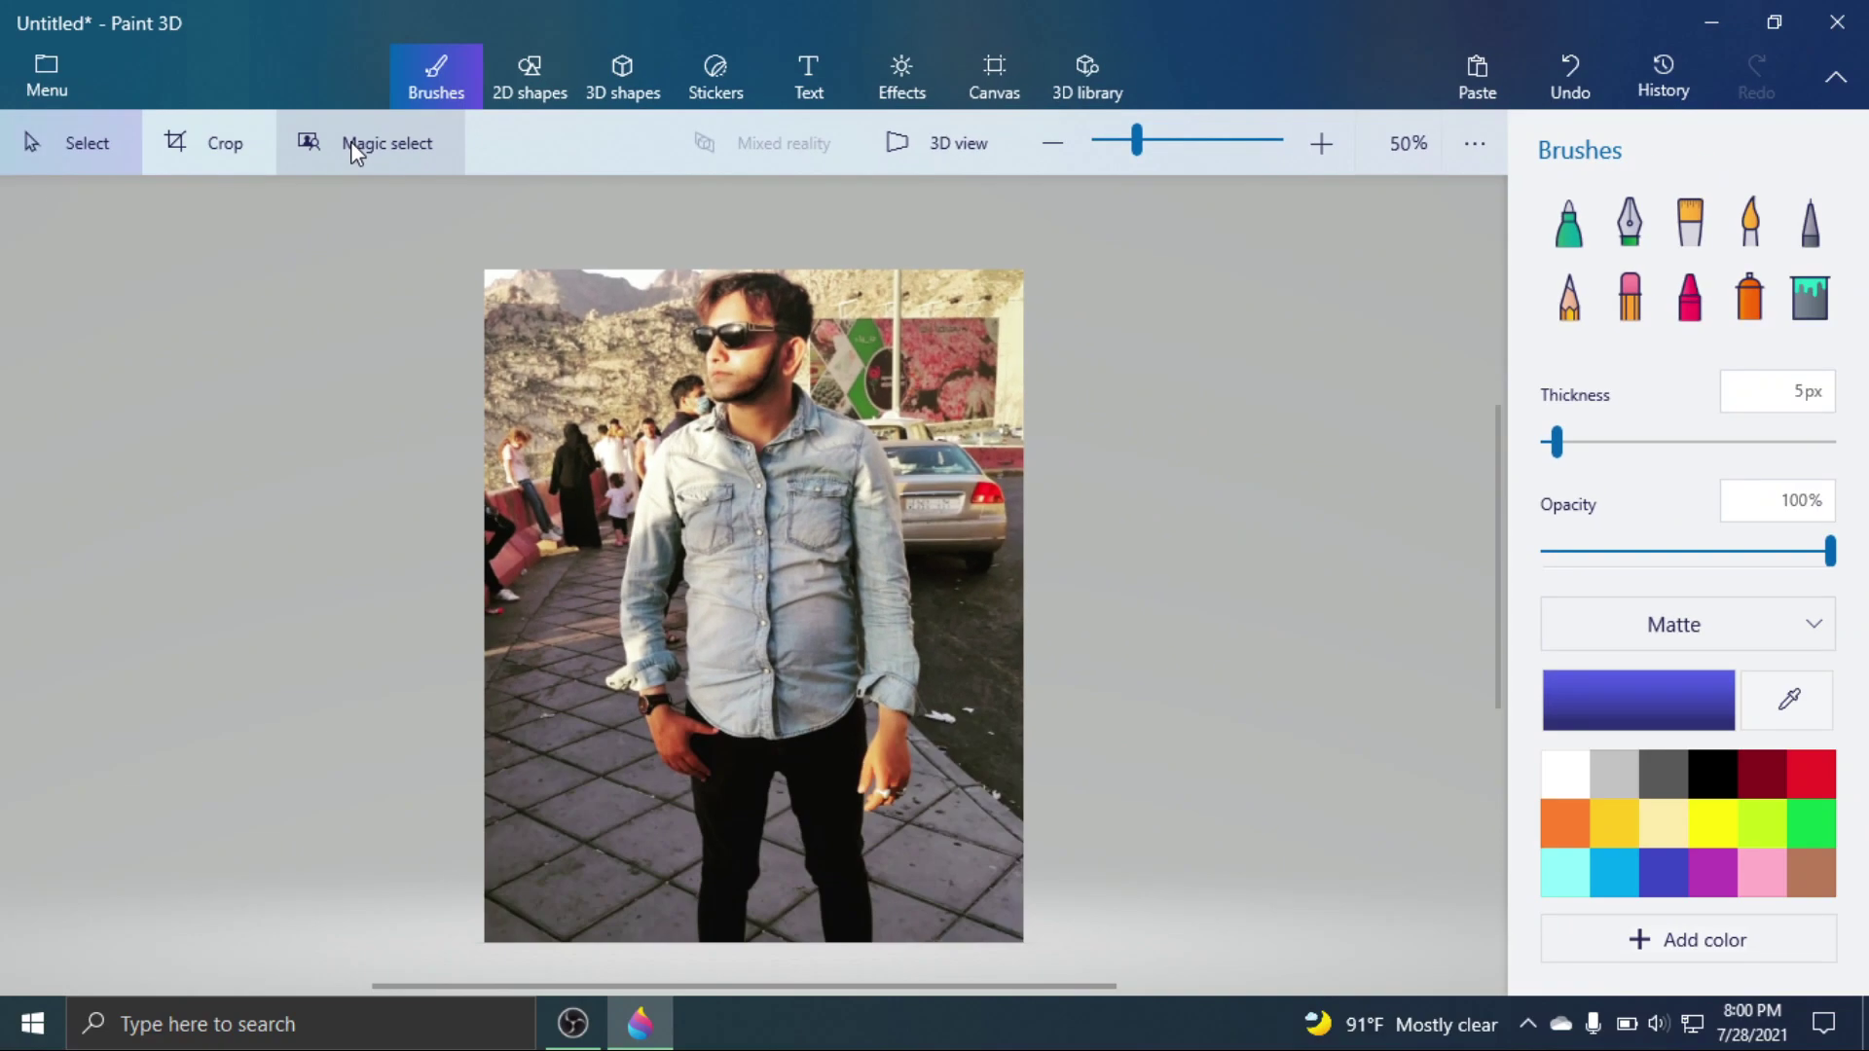
With Magic select, pull the box's left and right edges in around the man and continue.
click(351, 142)
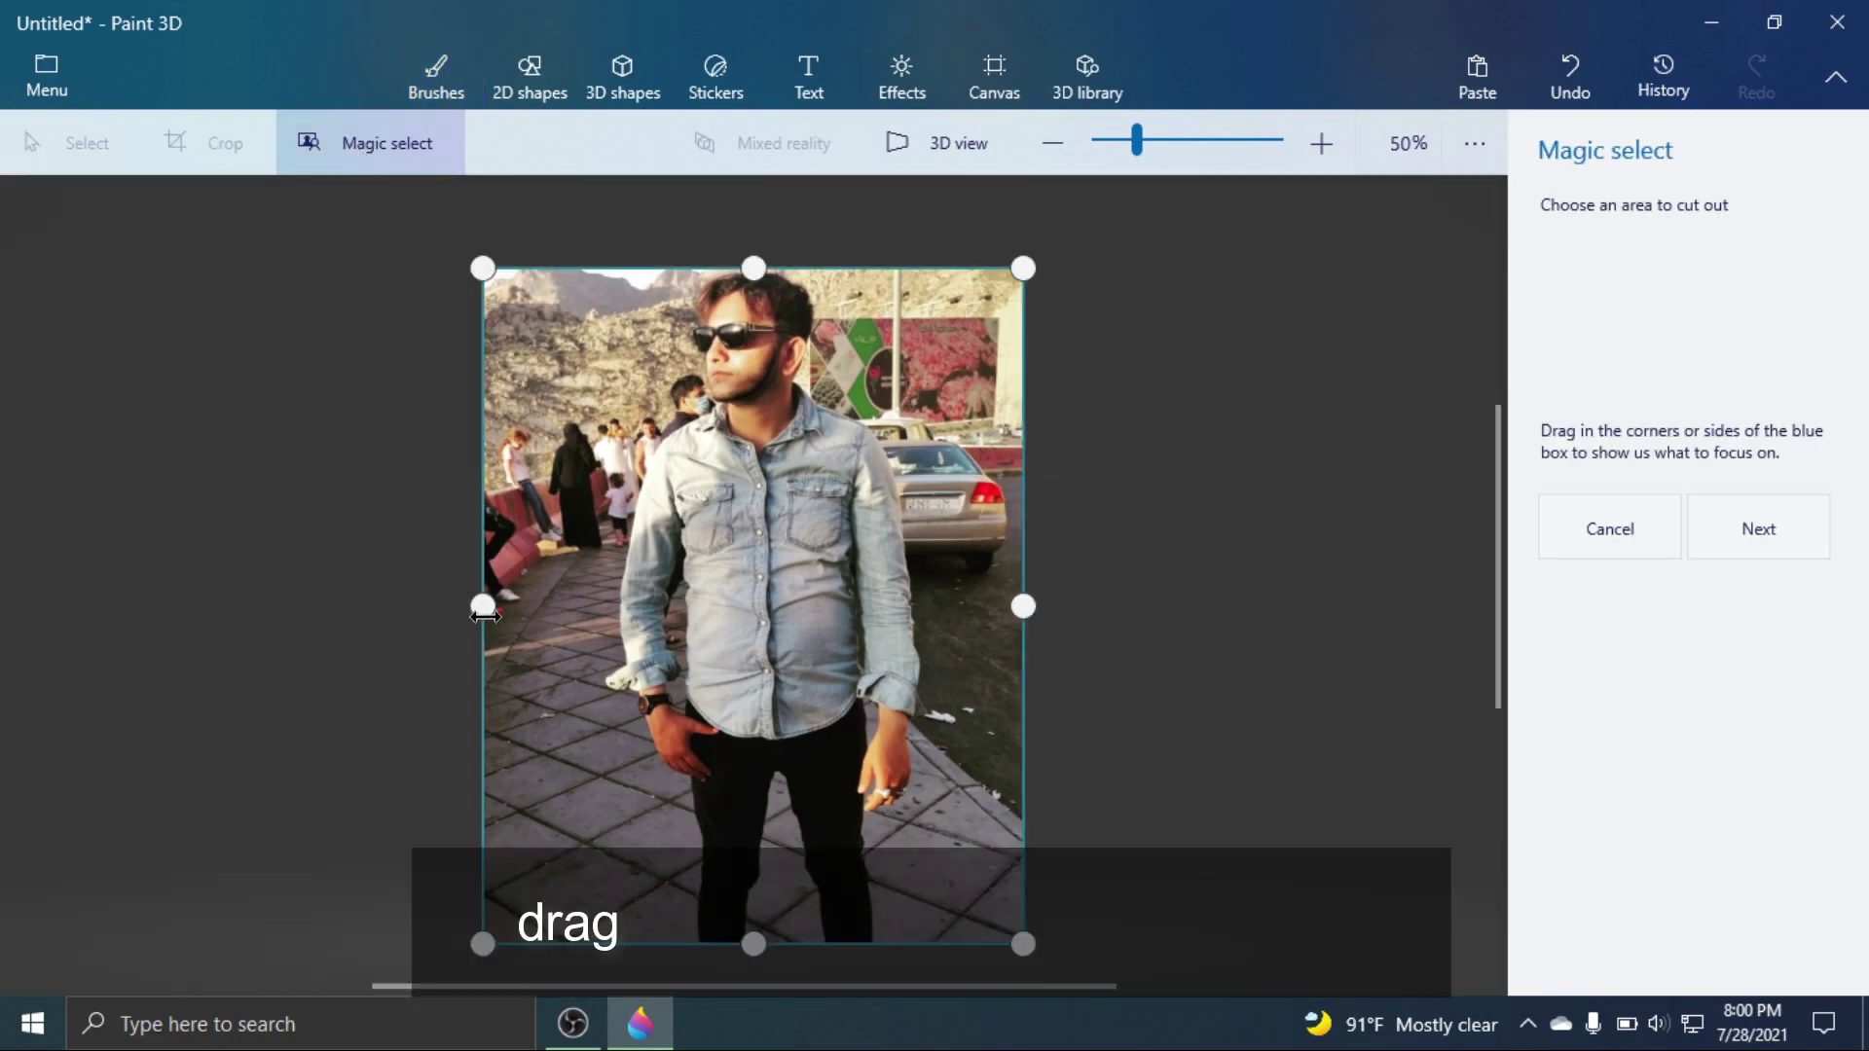
drag(483, 614, 606, 600)
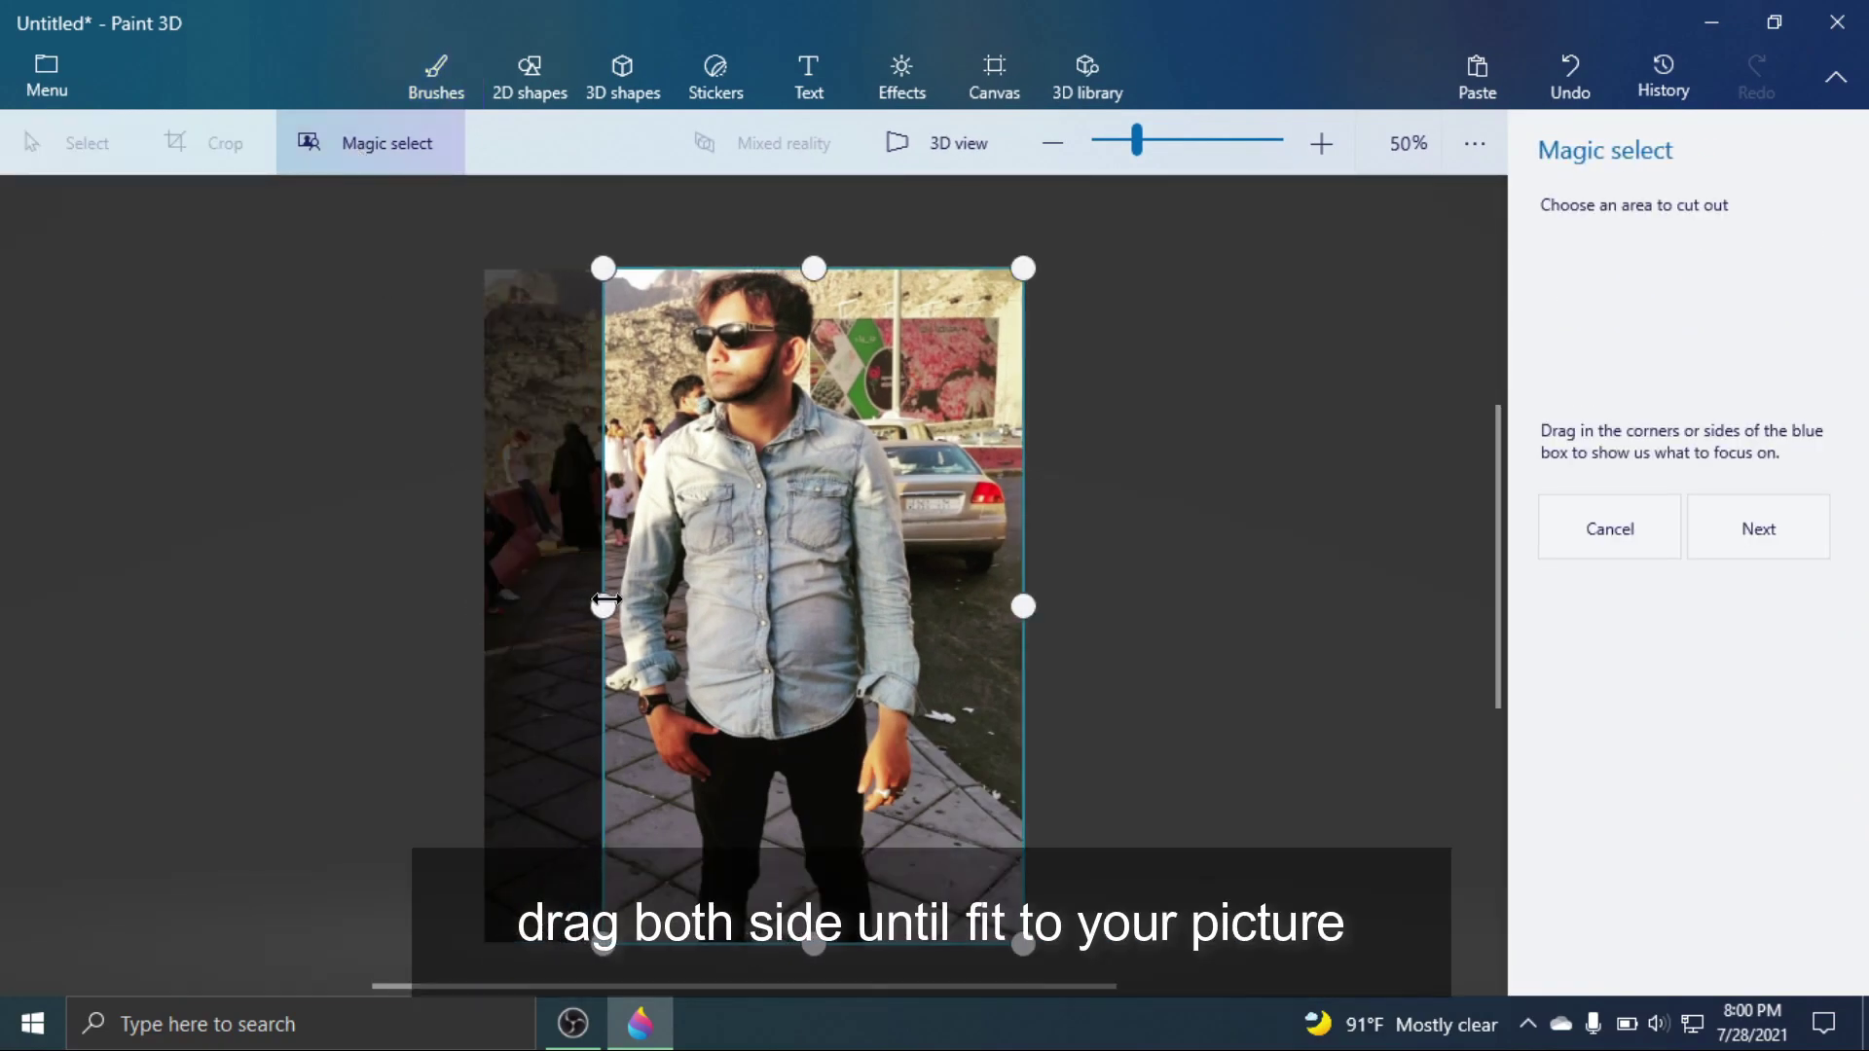
drag(1028, 600, 927, 611)
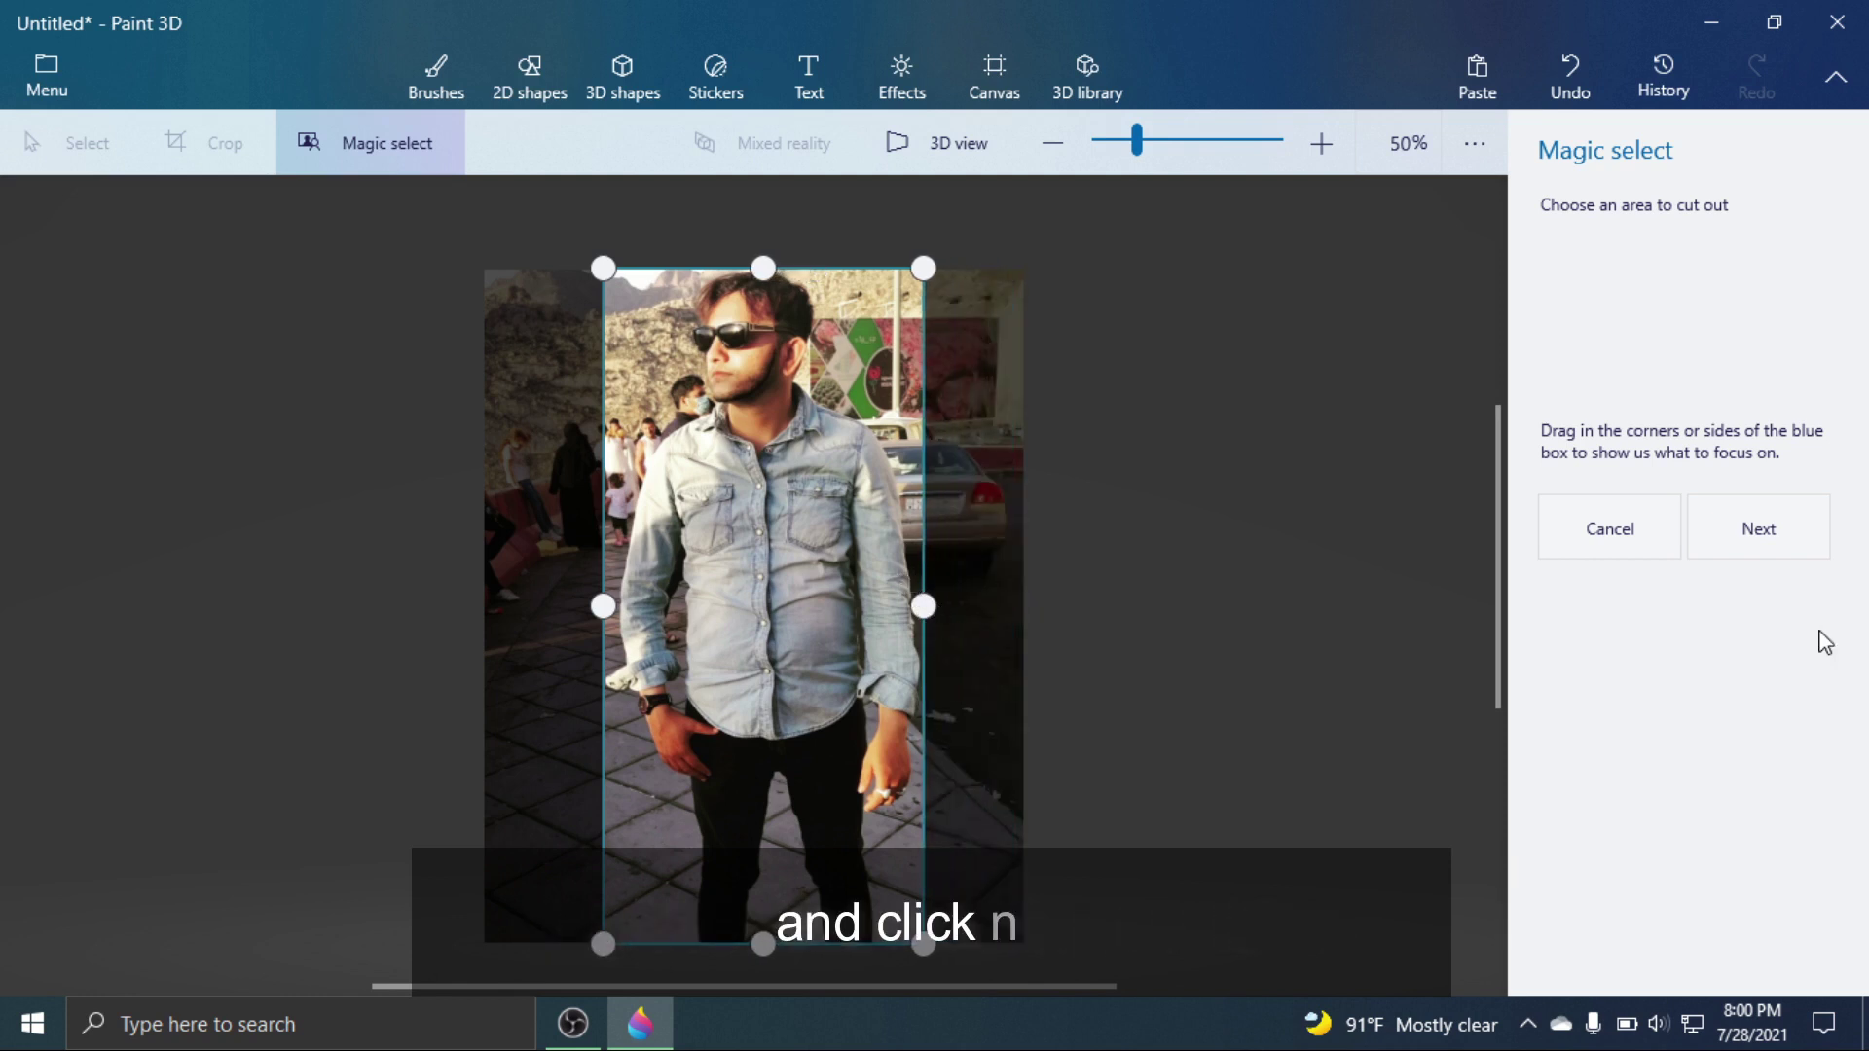
click(1736, 539)
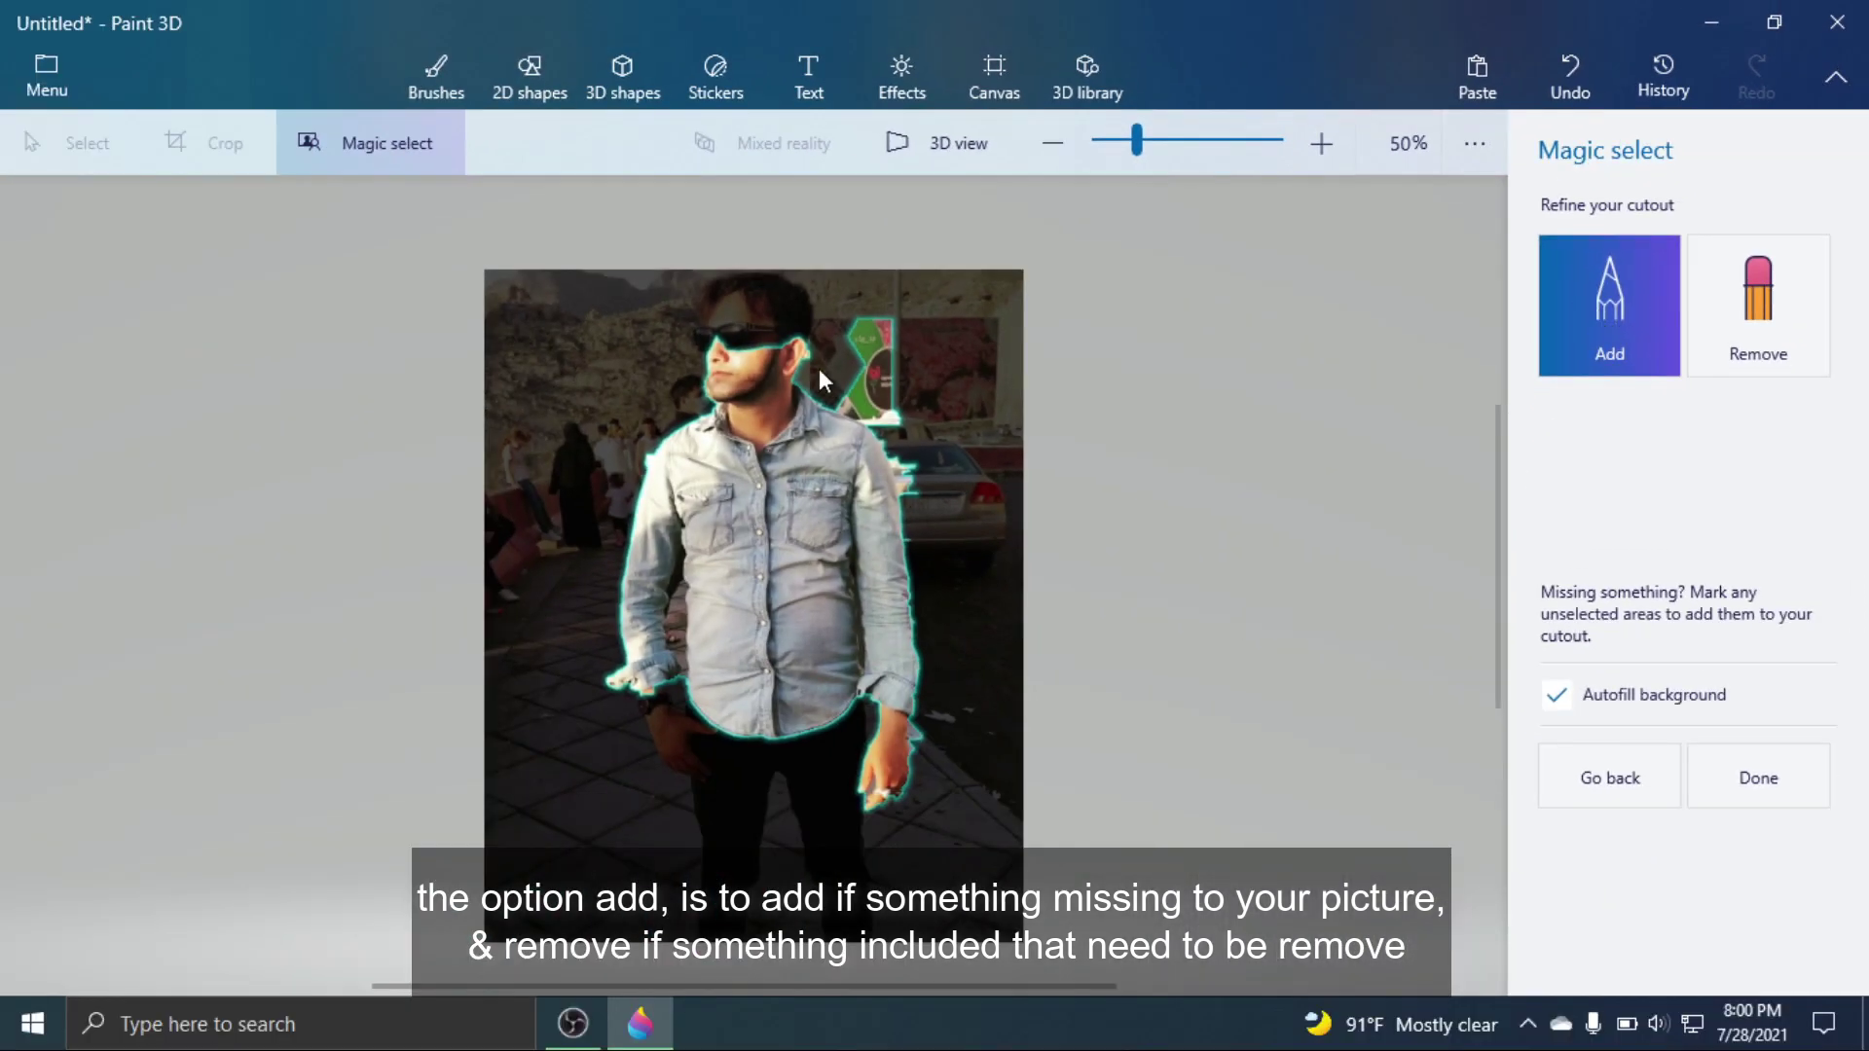
Add the man's forehead and the left edge of his hair to the cutout.
scroll(707, 296, up, 3)
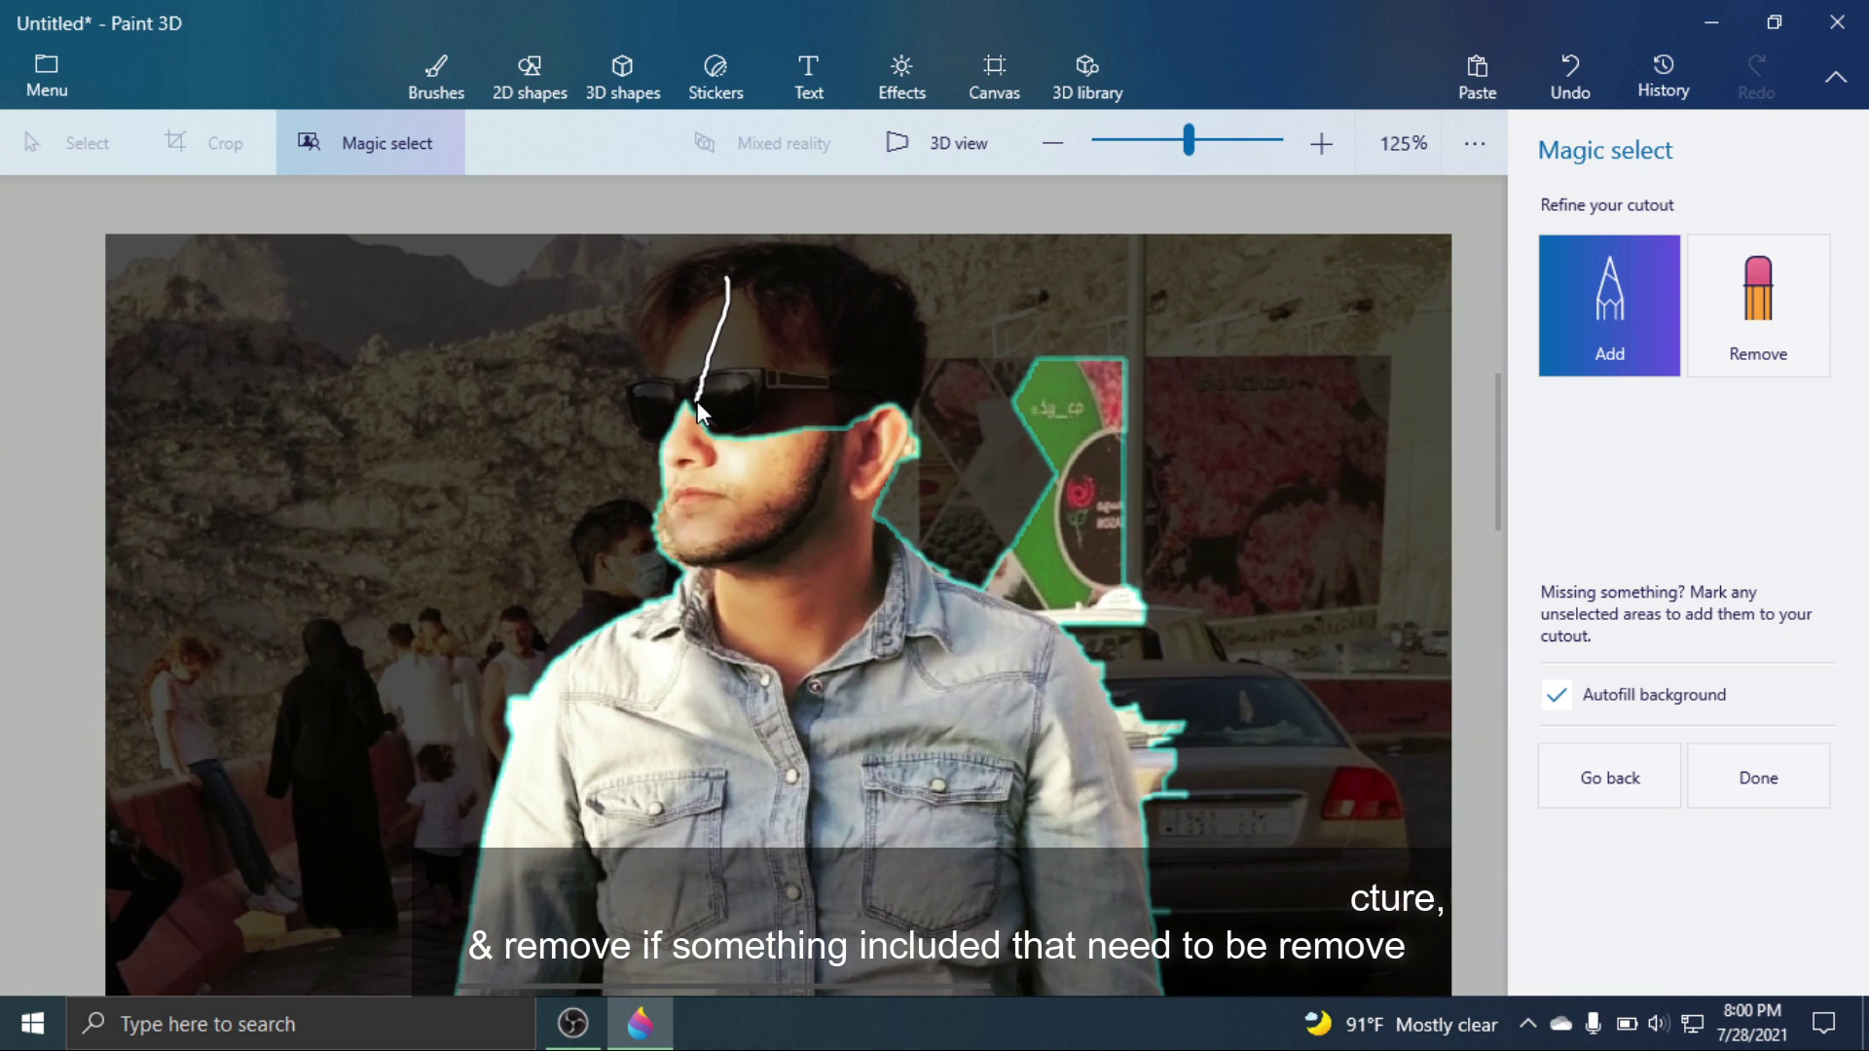
drag(807, 276, 822, 428)
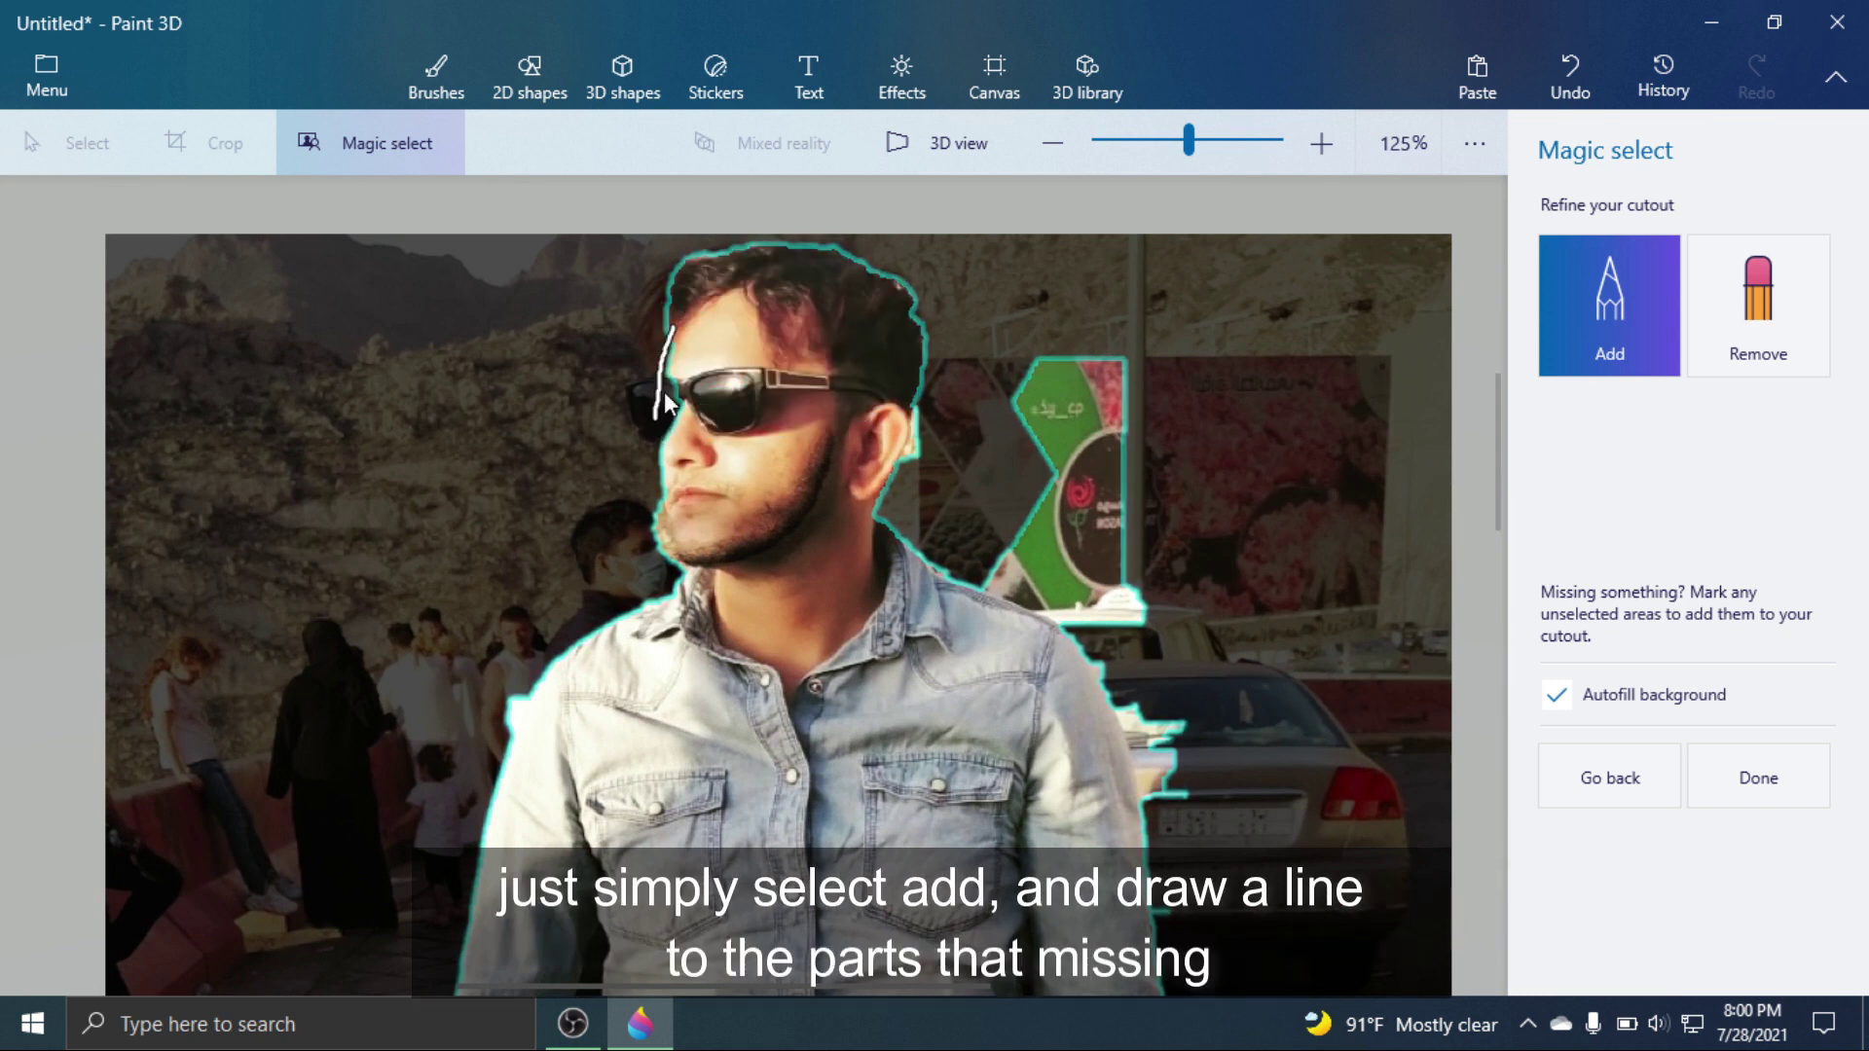
drag(663, 281, 641, 313)
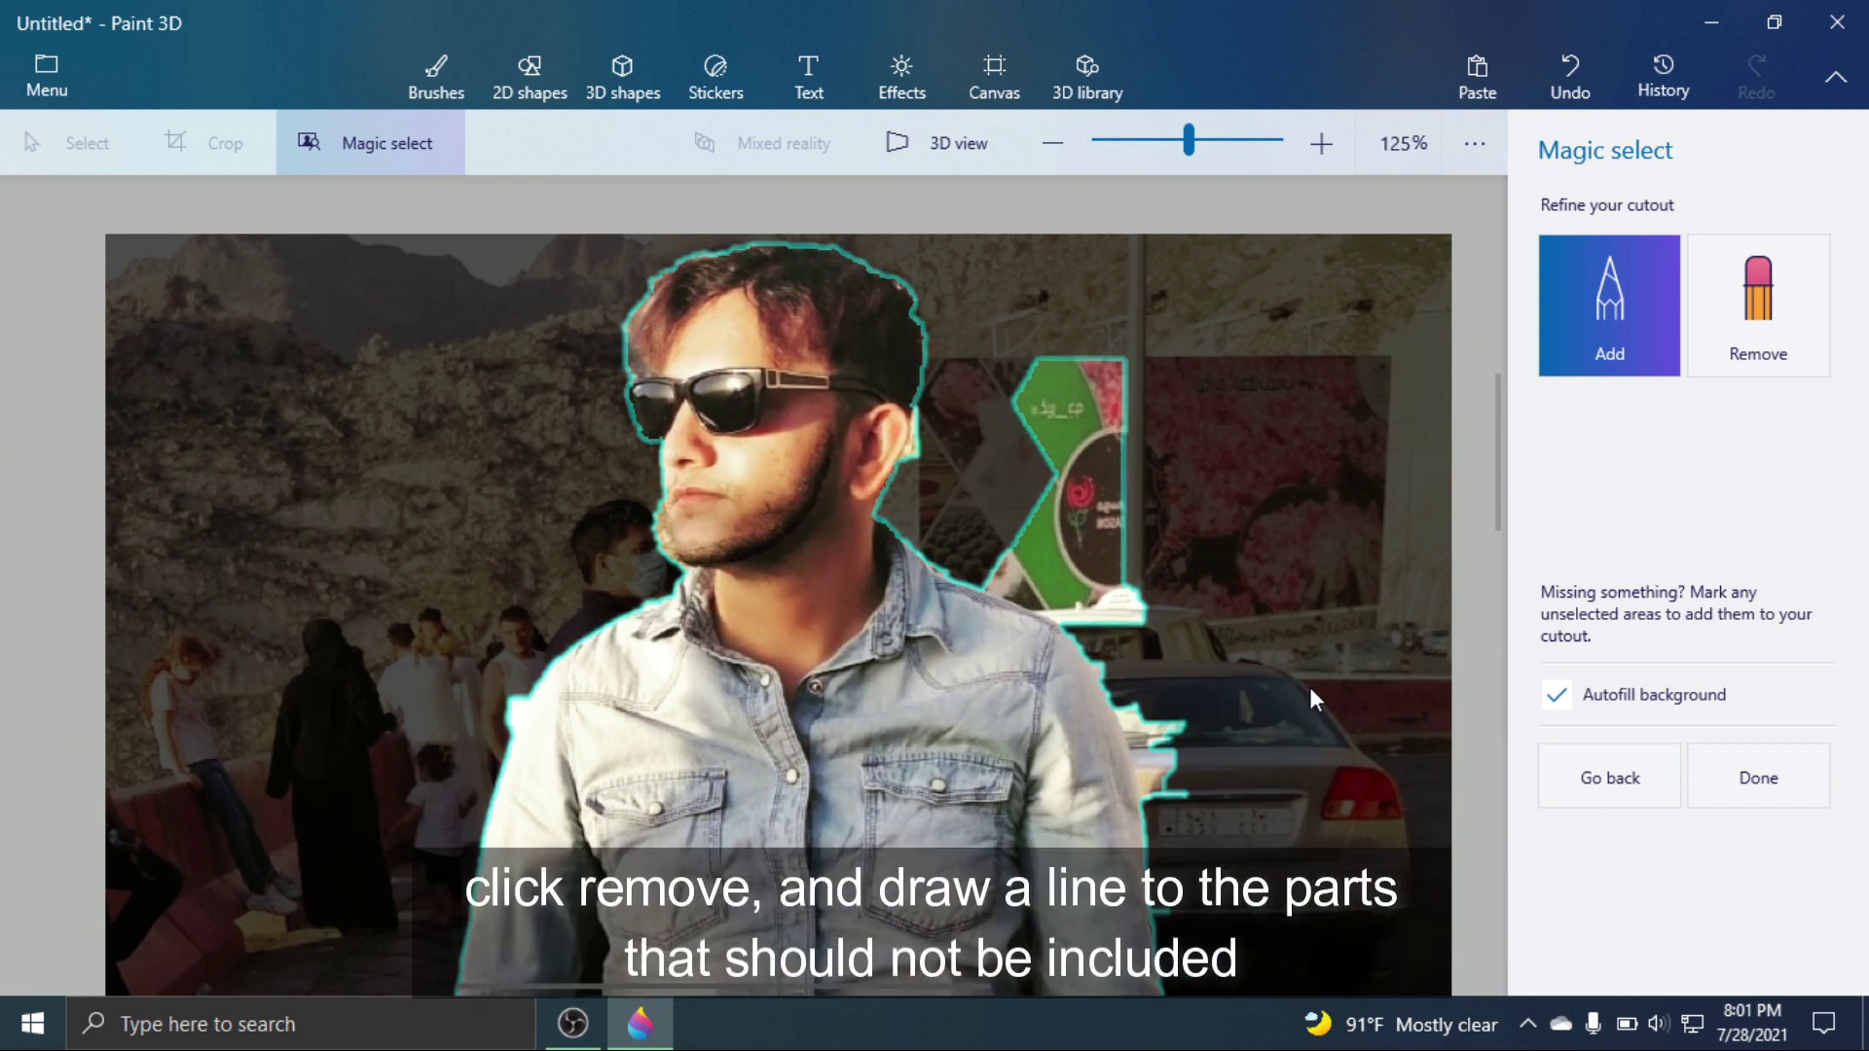
Remove the green sign and the mountain background from the cutout.
click(1745, 333)
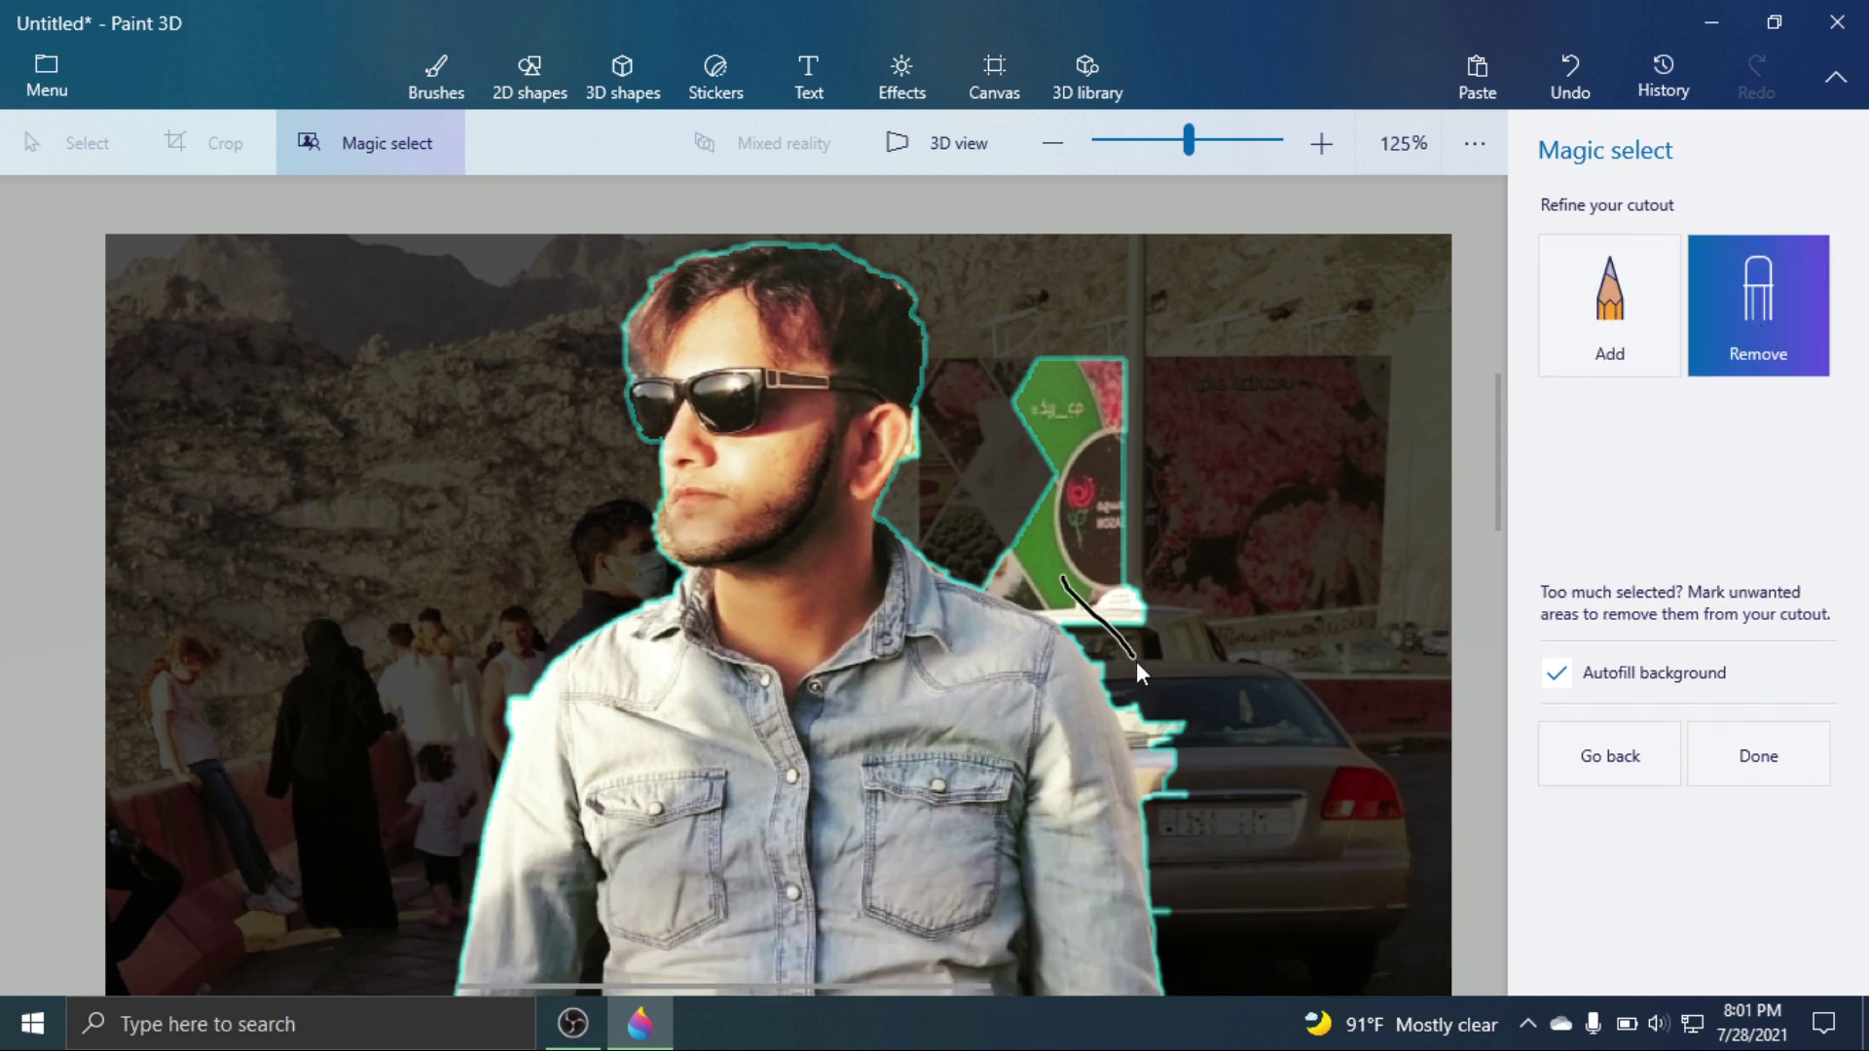
drag(444, 388, 477, 347)
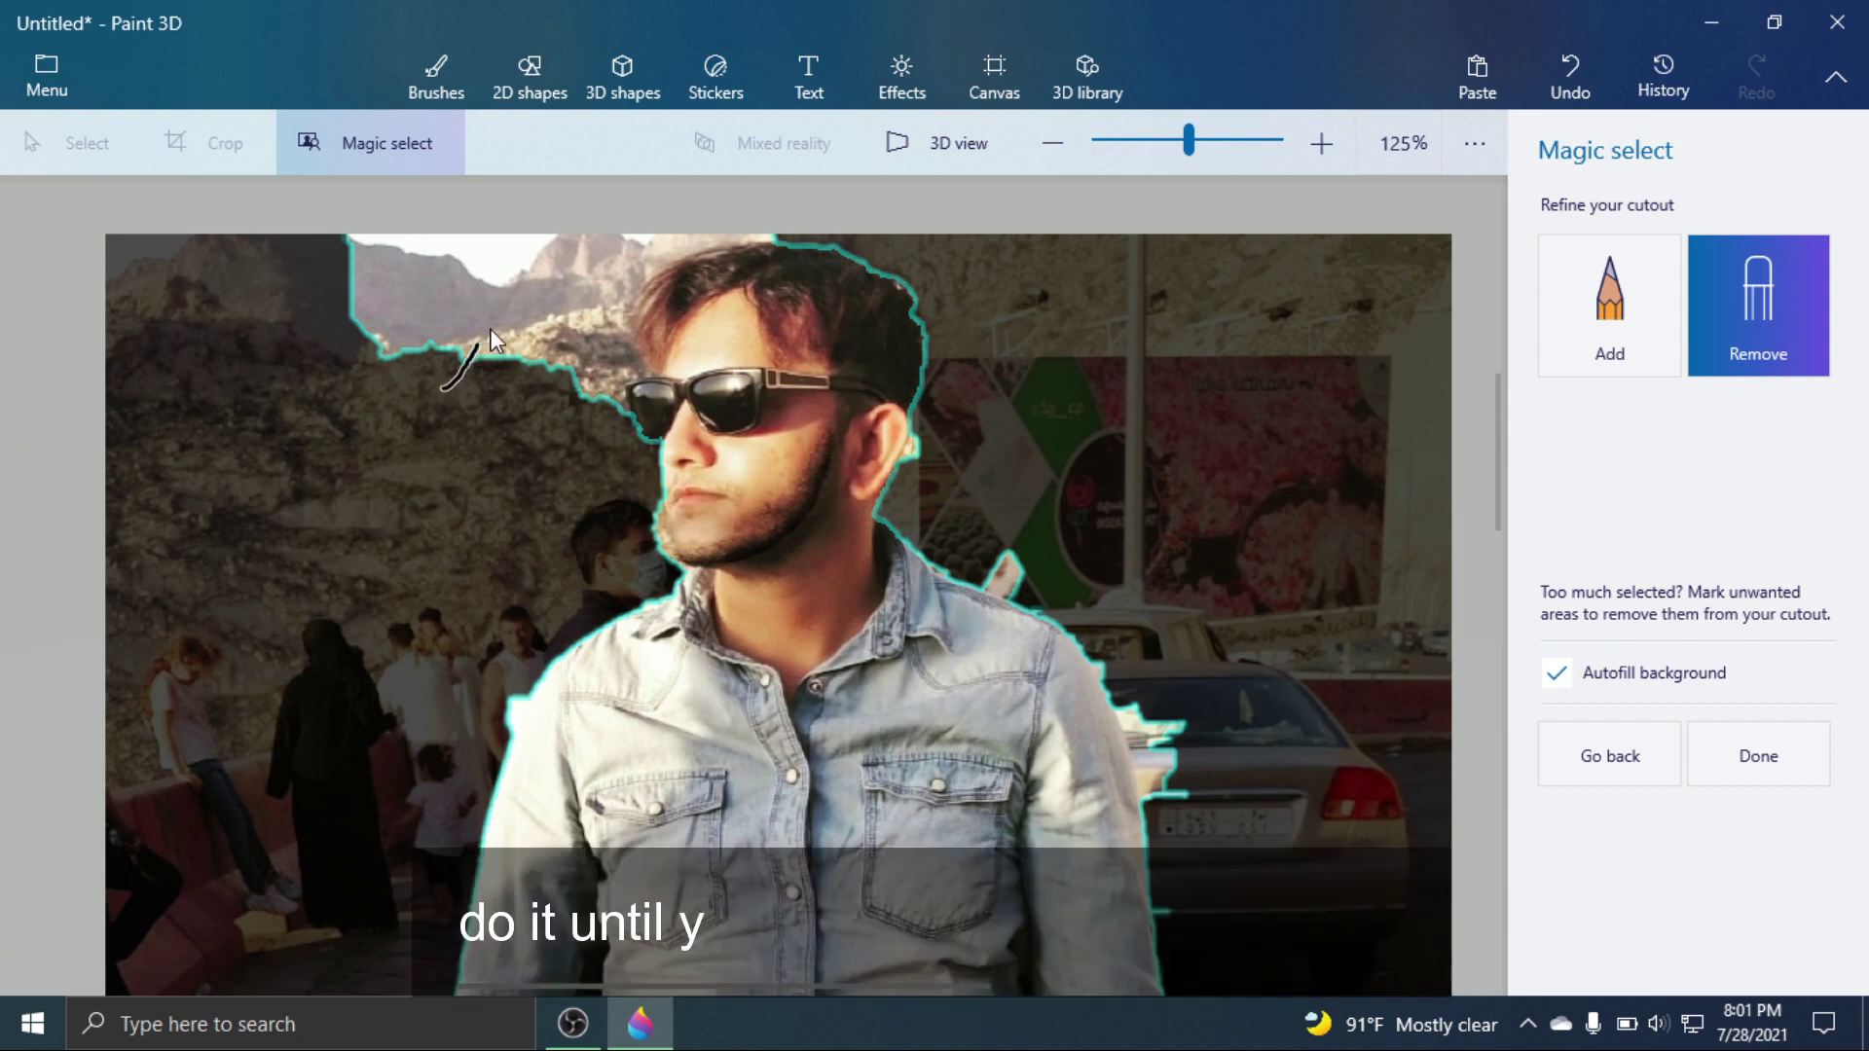
drag(649, 241, 647, 246)
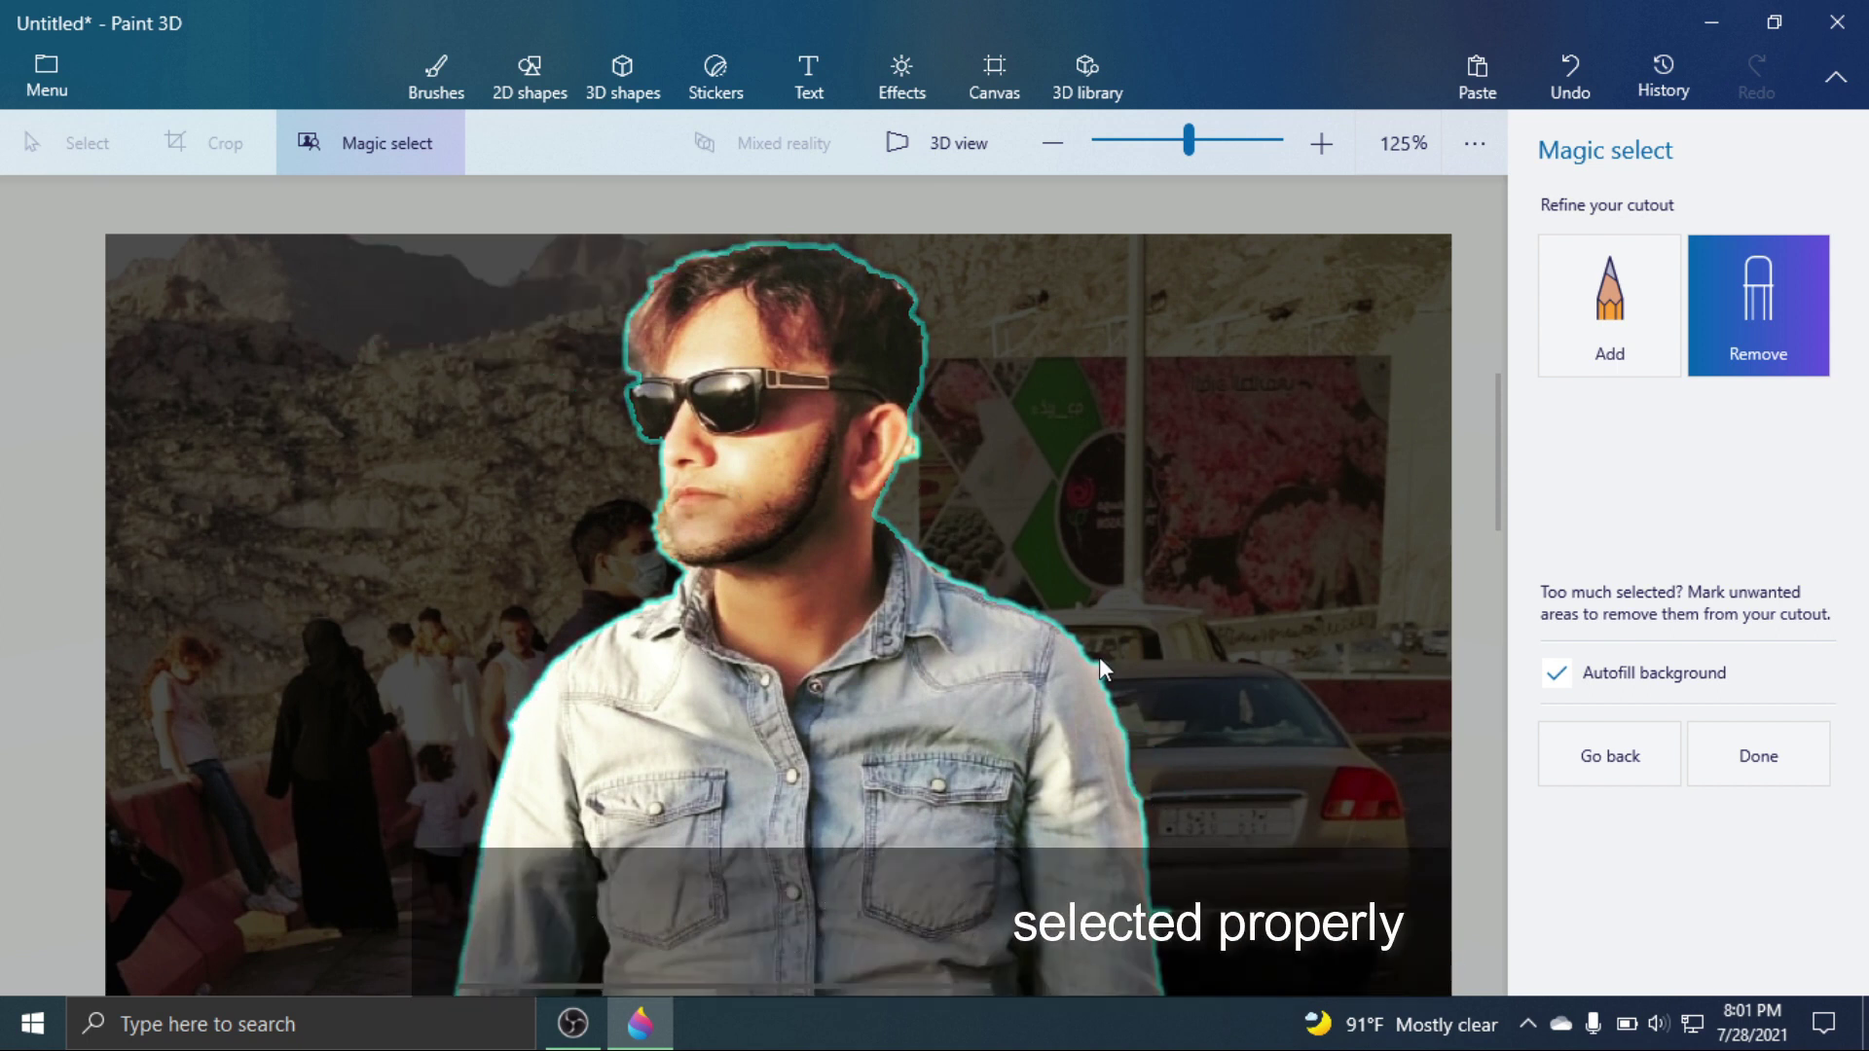
Zoom in and out to check that the outline covers the man's whole figure.
scroll(816, 390, up, 3)
scroll(546, 674, down, 3)
scroll(1170, 792, up, 2)
scroll(1170, 793, down, 1)
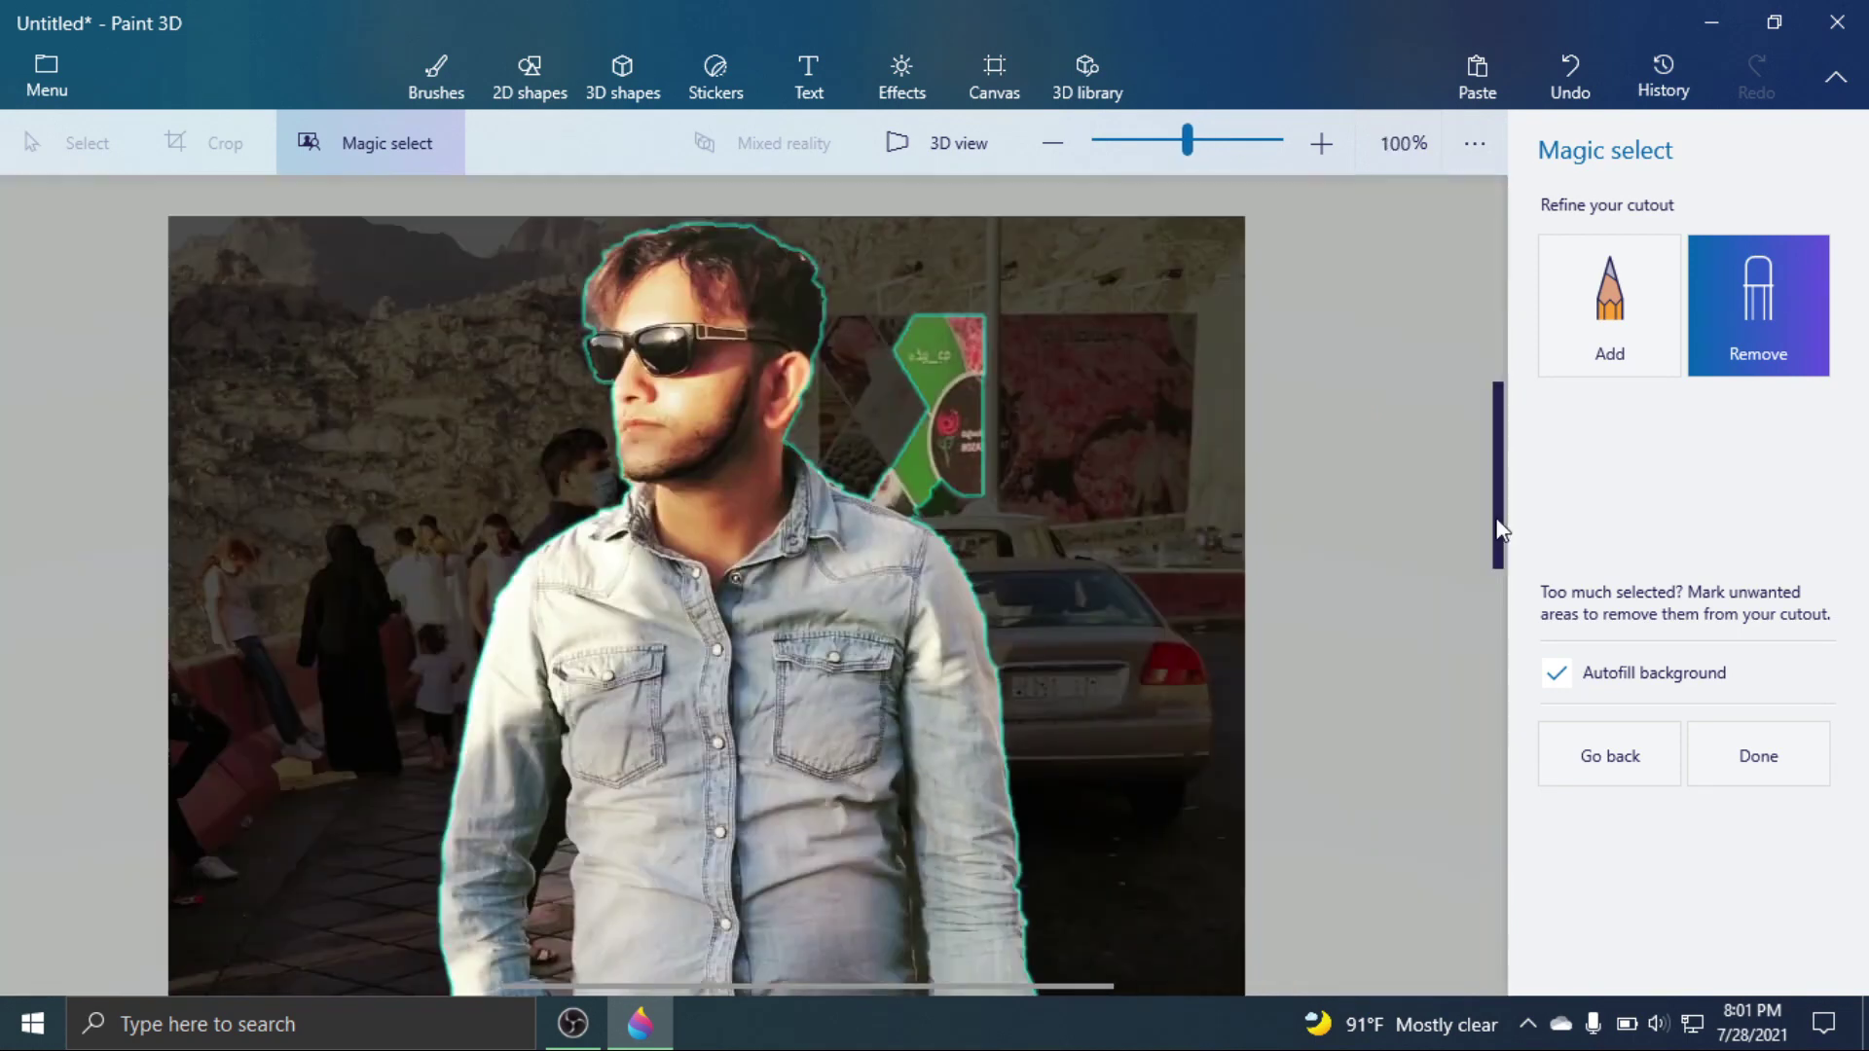
scroll(604, 545, down, 2)
drag(559, 484, 564, 635)
scroll(890, 546, up, 3)
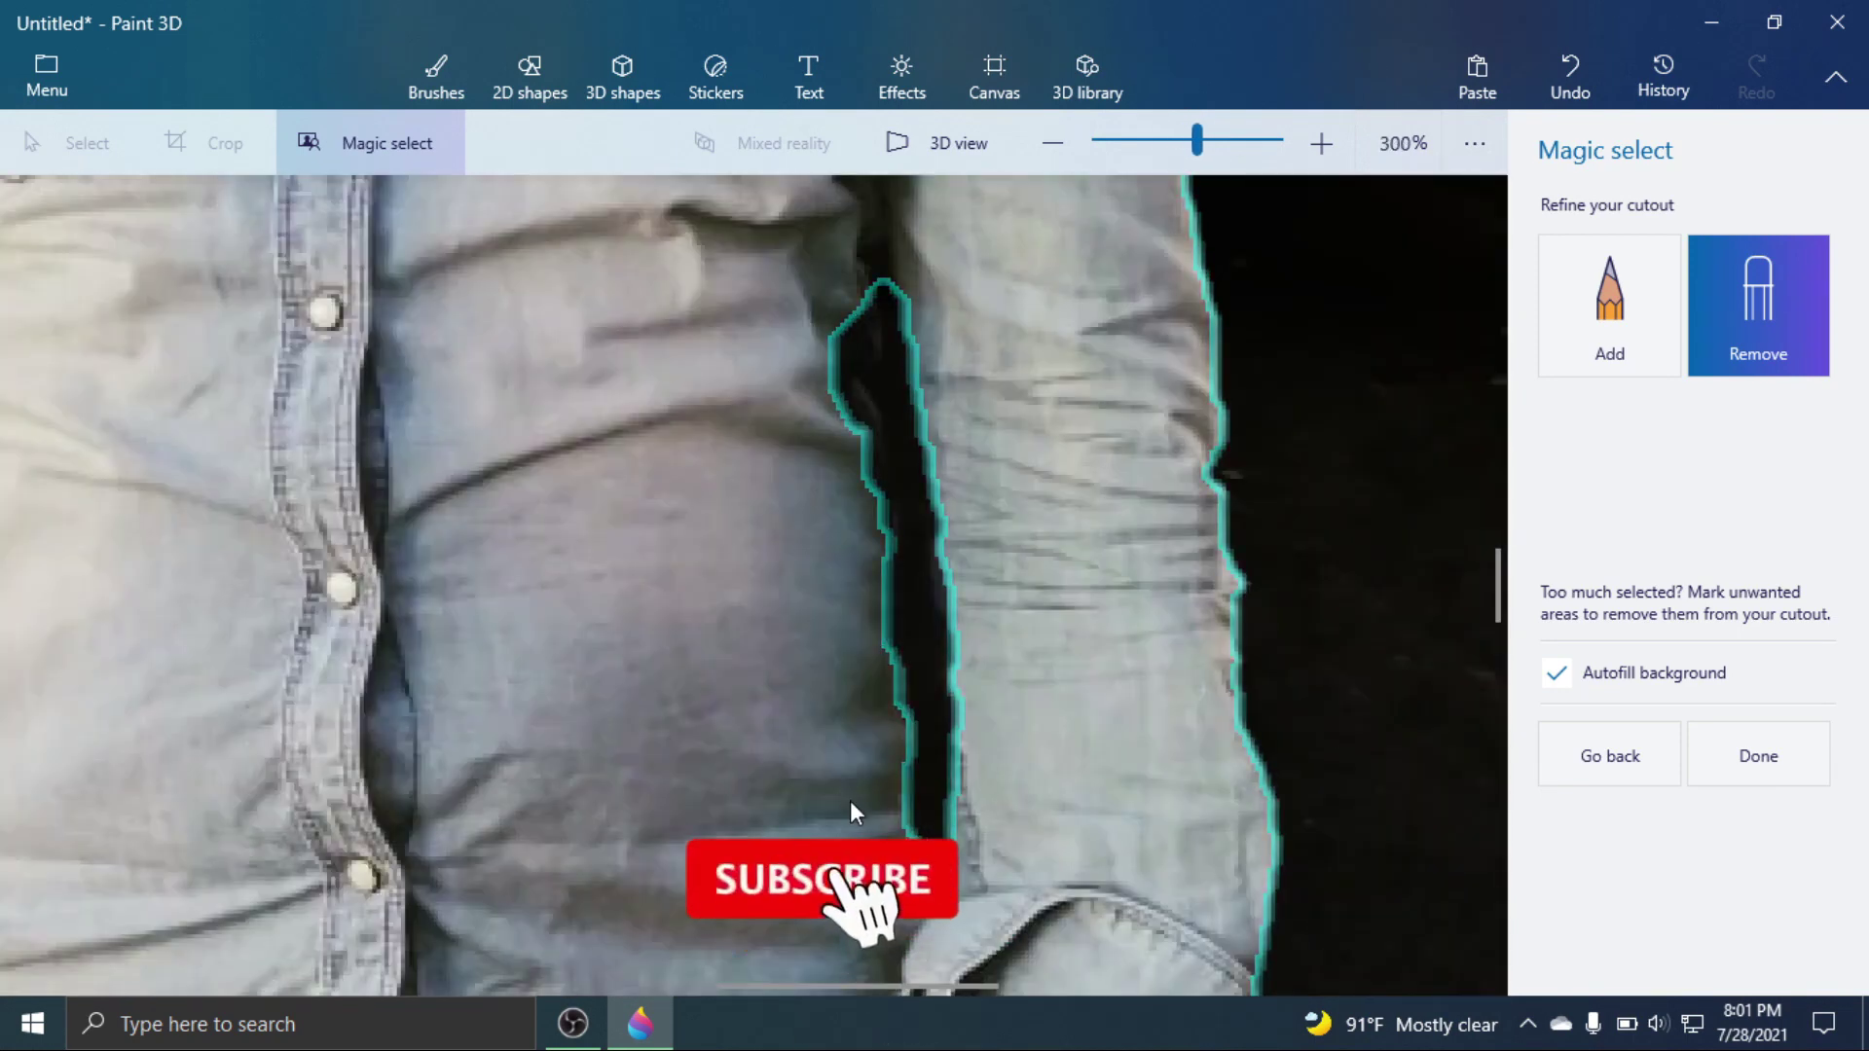
scroll(857, 813, down, 5)
scroll(757, 754, up, 5)
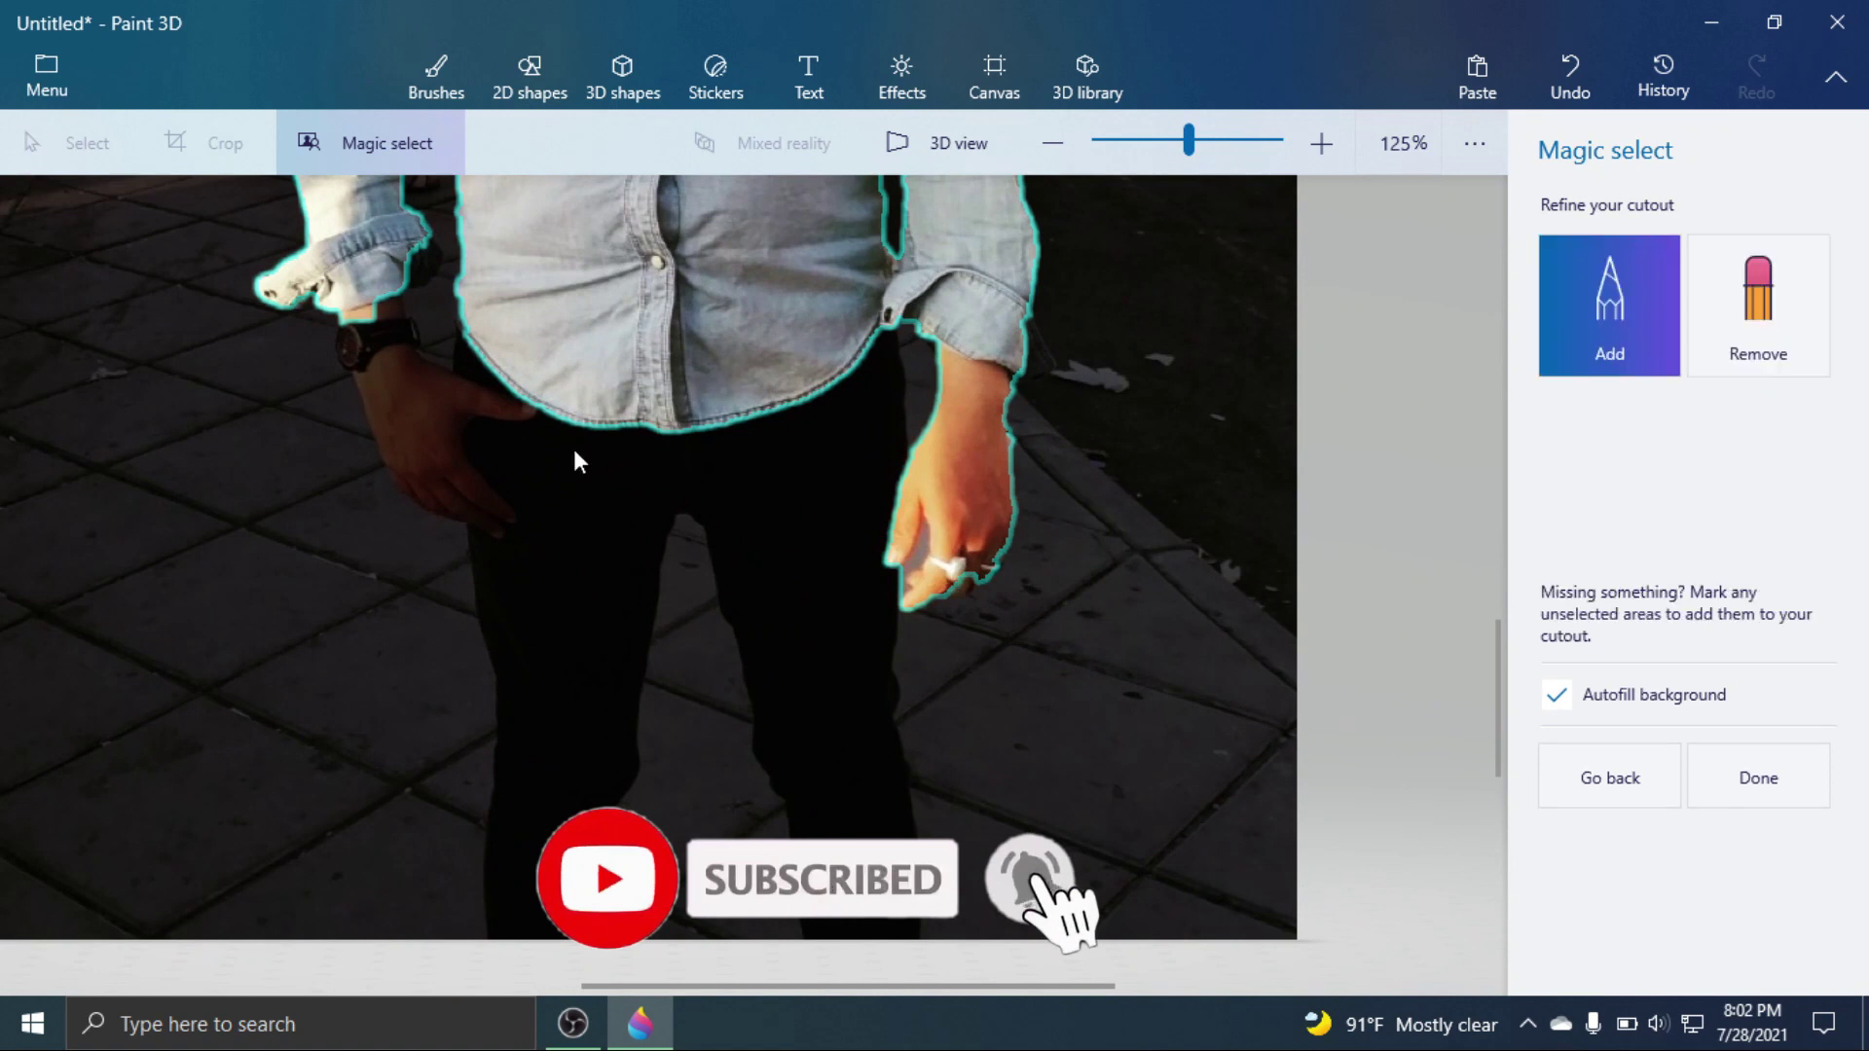
scroll(1500, 766, down, 1)
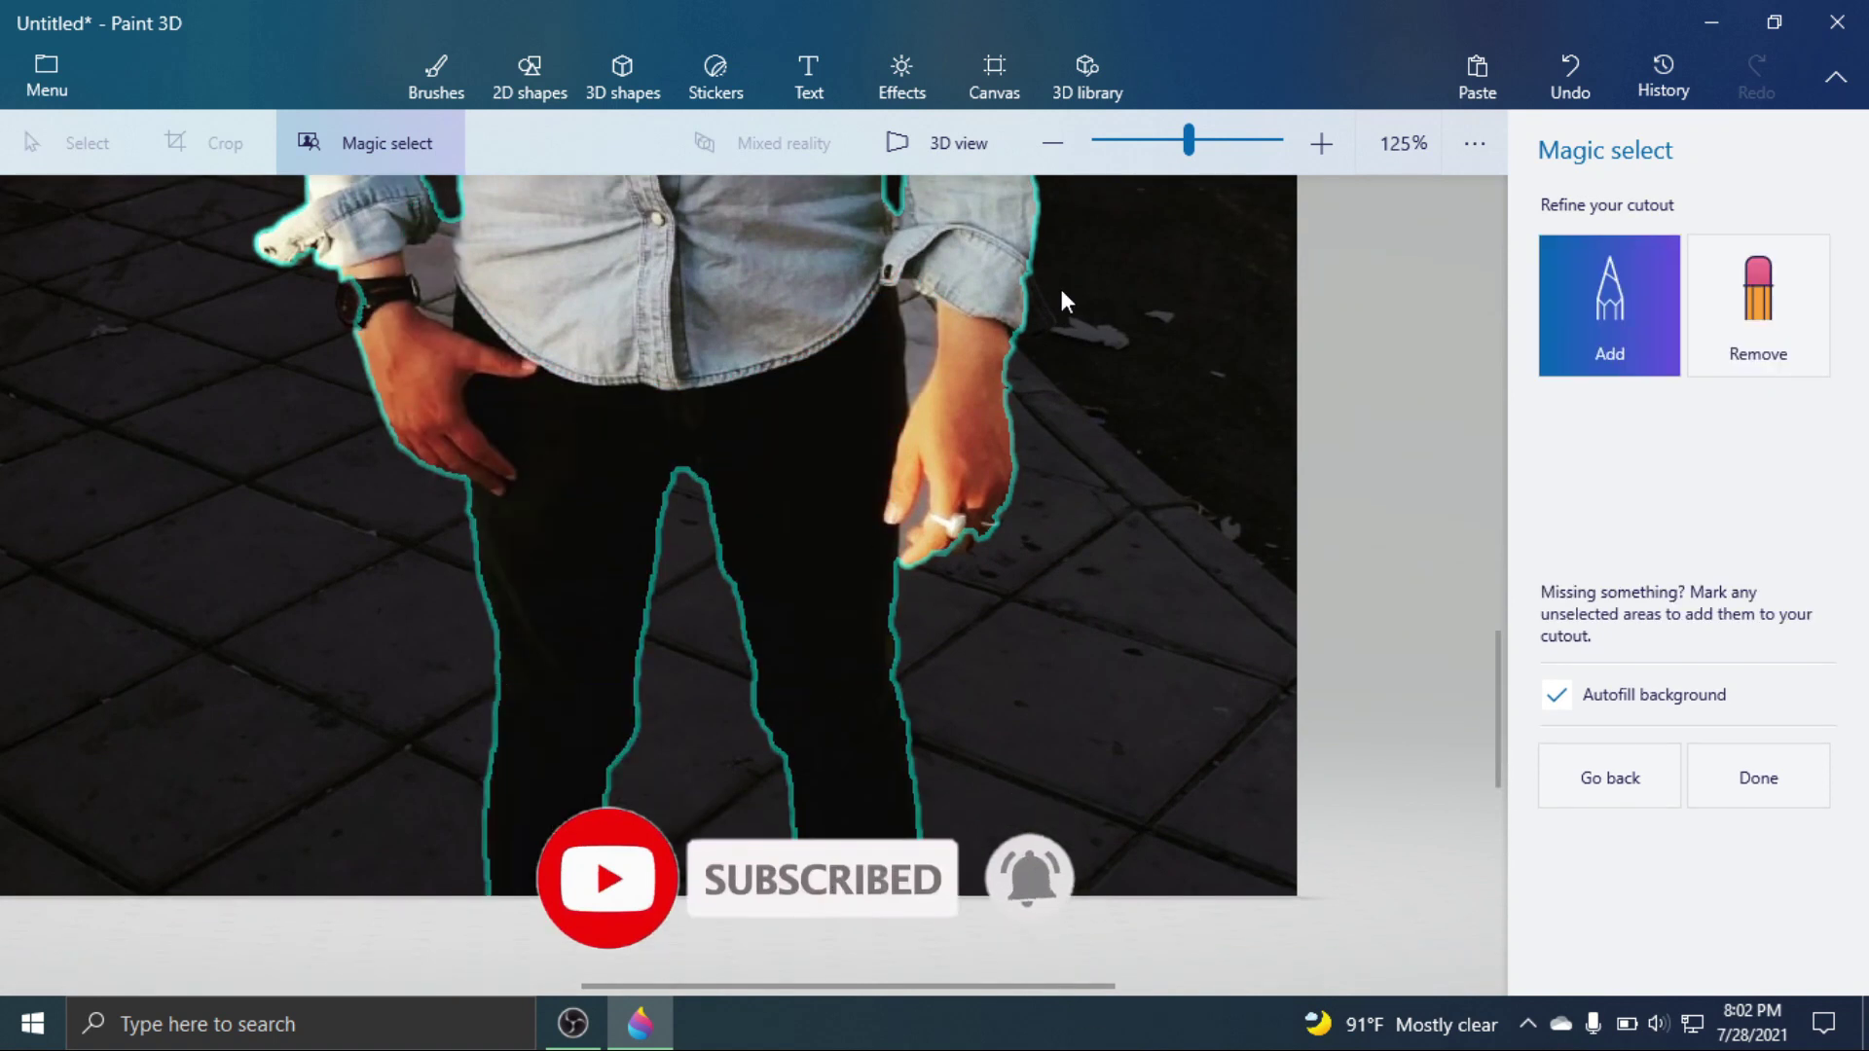
scroll(976, 574, up, 1)
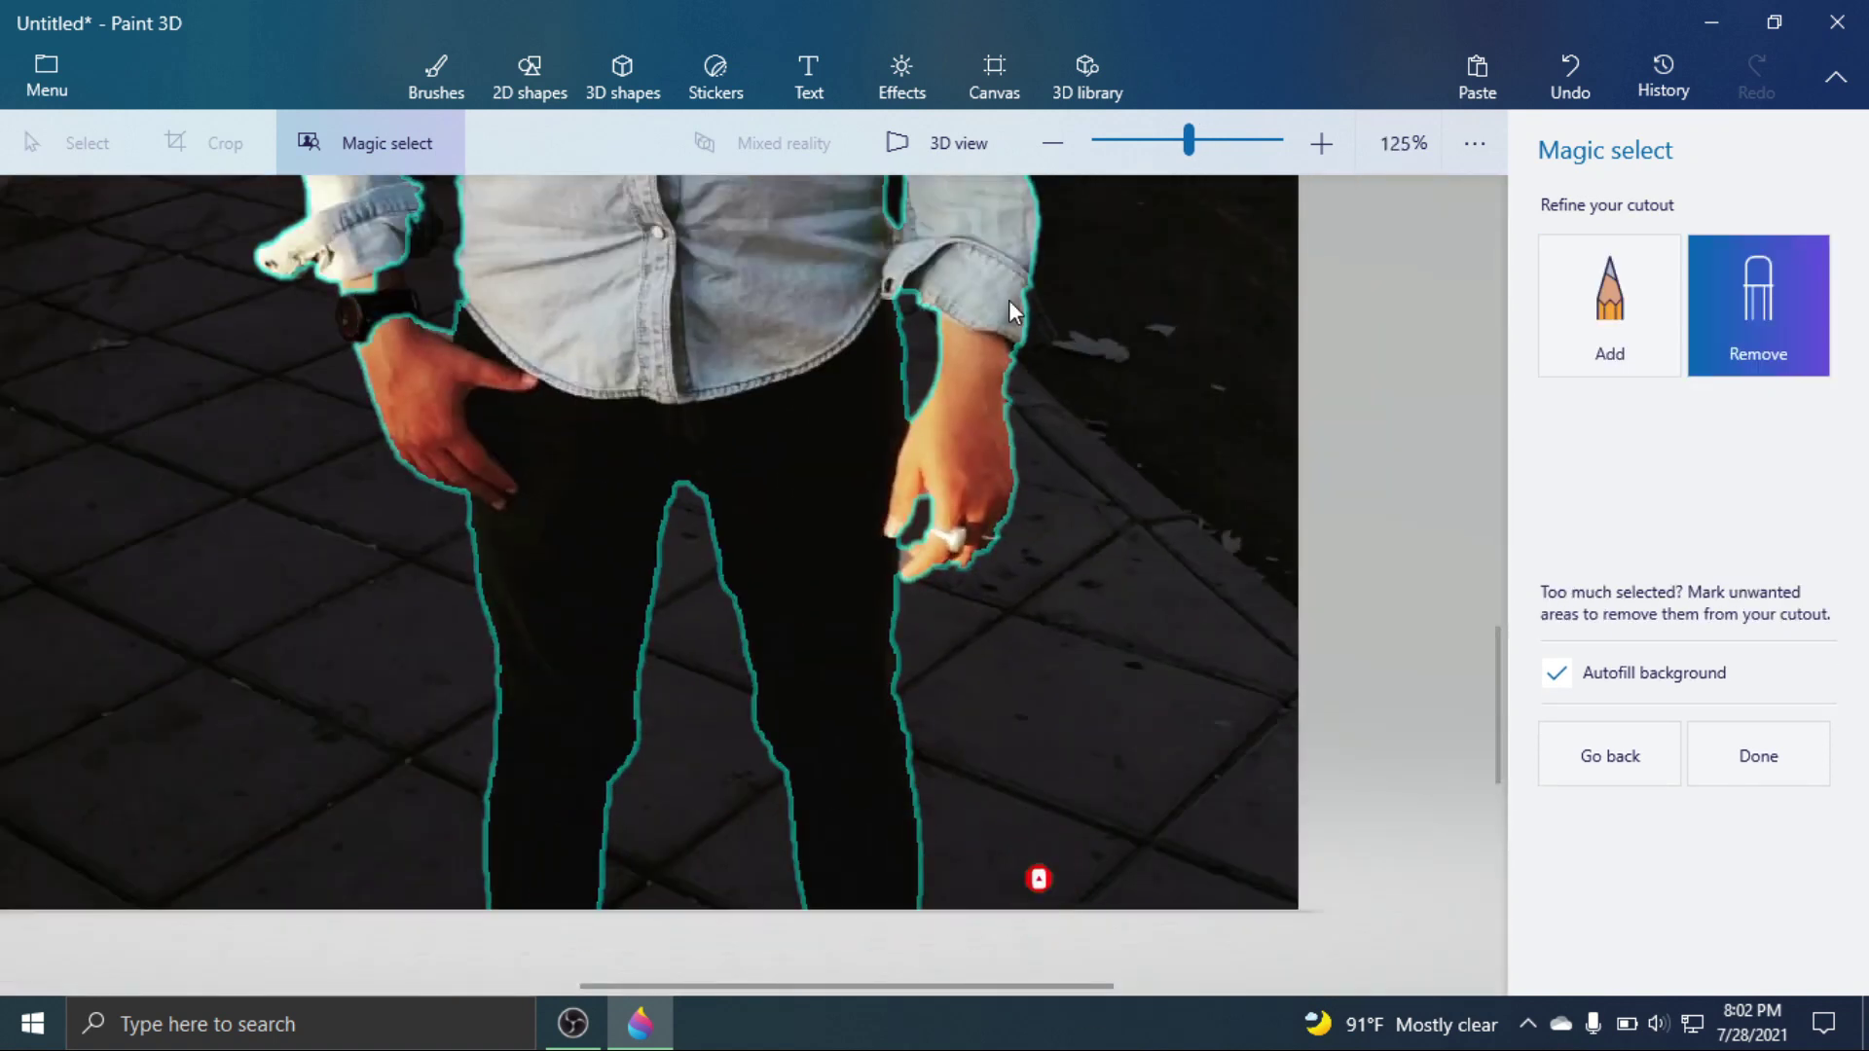
scroll(930, 507, up, 5)
scroll(803, 564, down, 4)
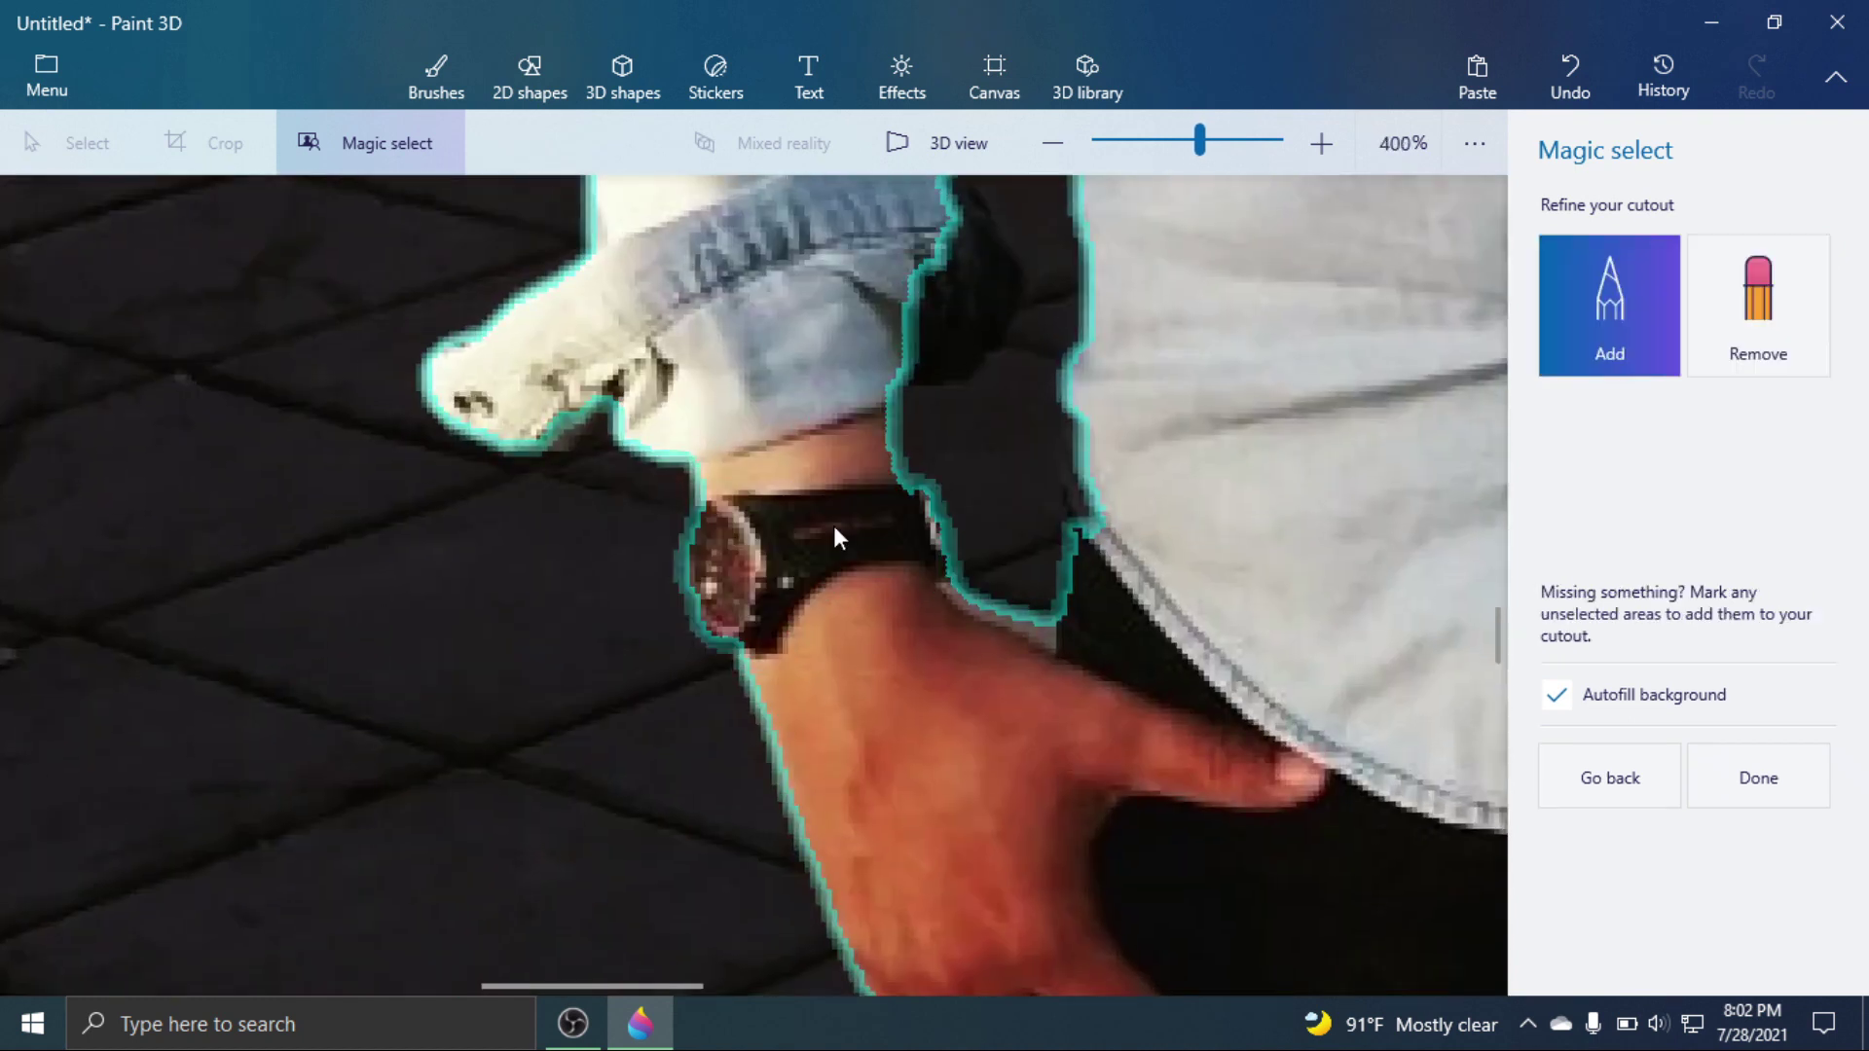
scroll(855, 224, down, 5)
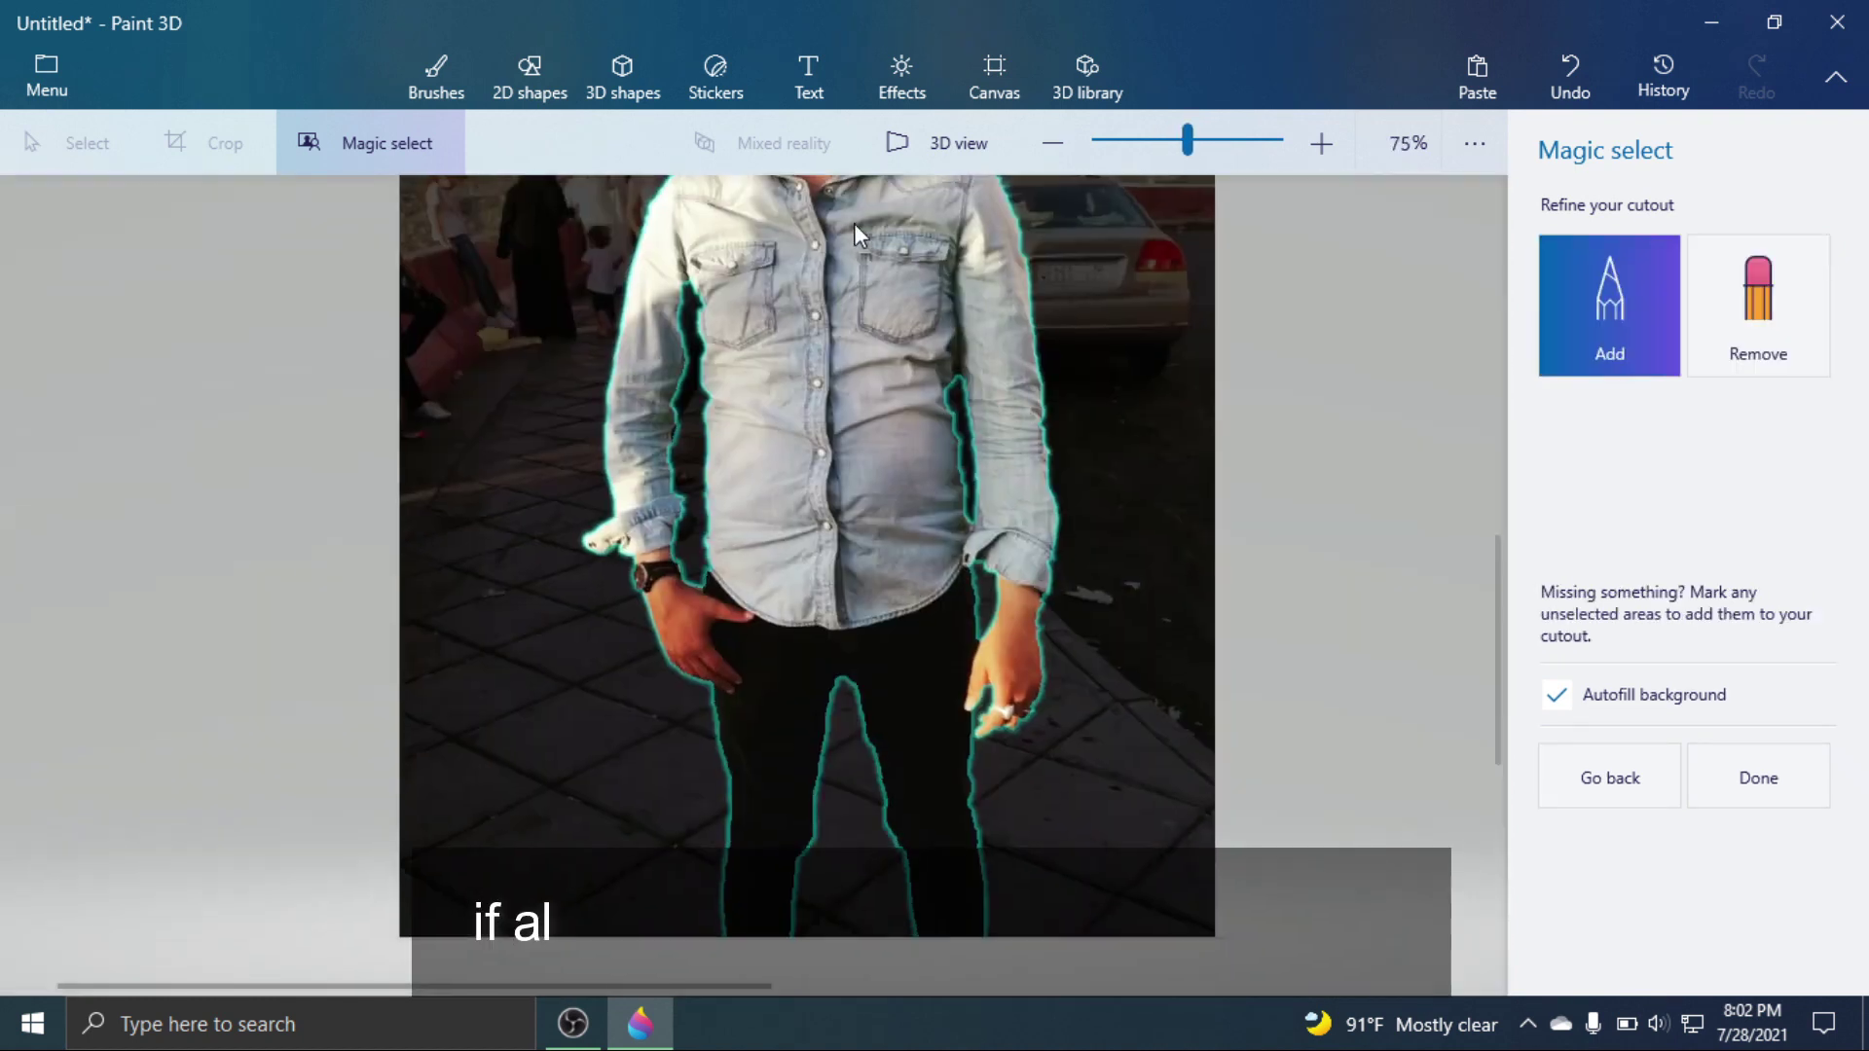
scroll(557, 746, up, 5)
scroll(557, 746, down, 5)
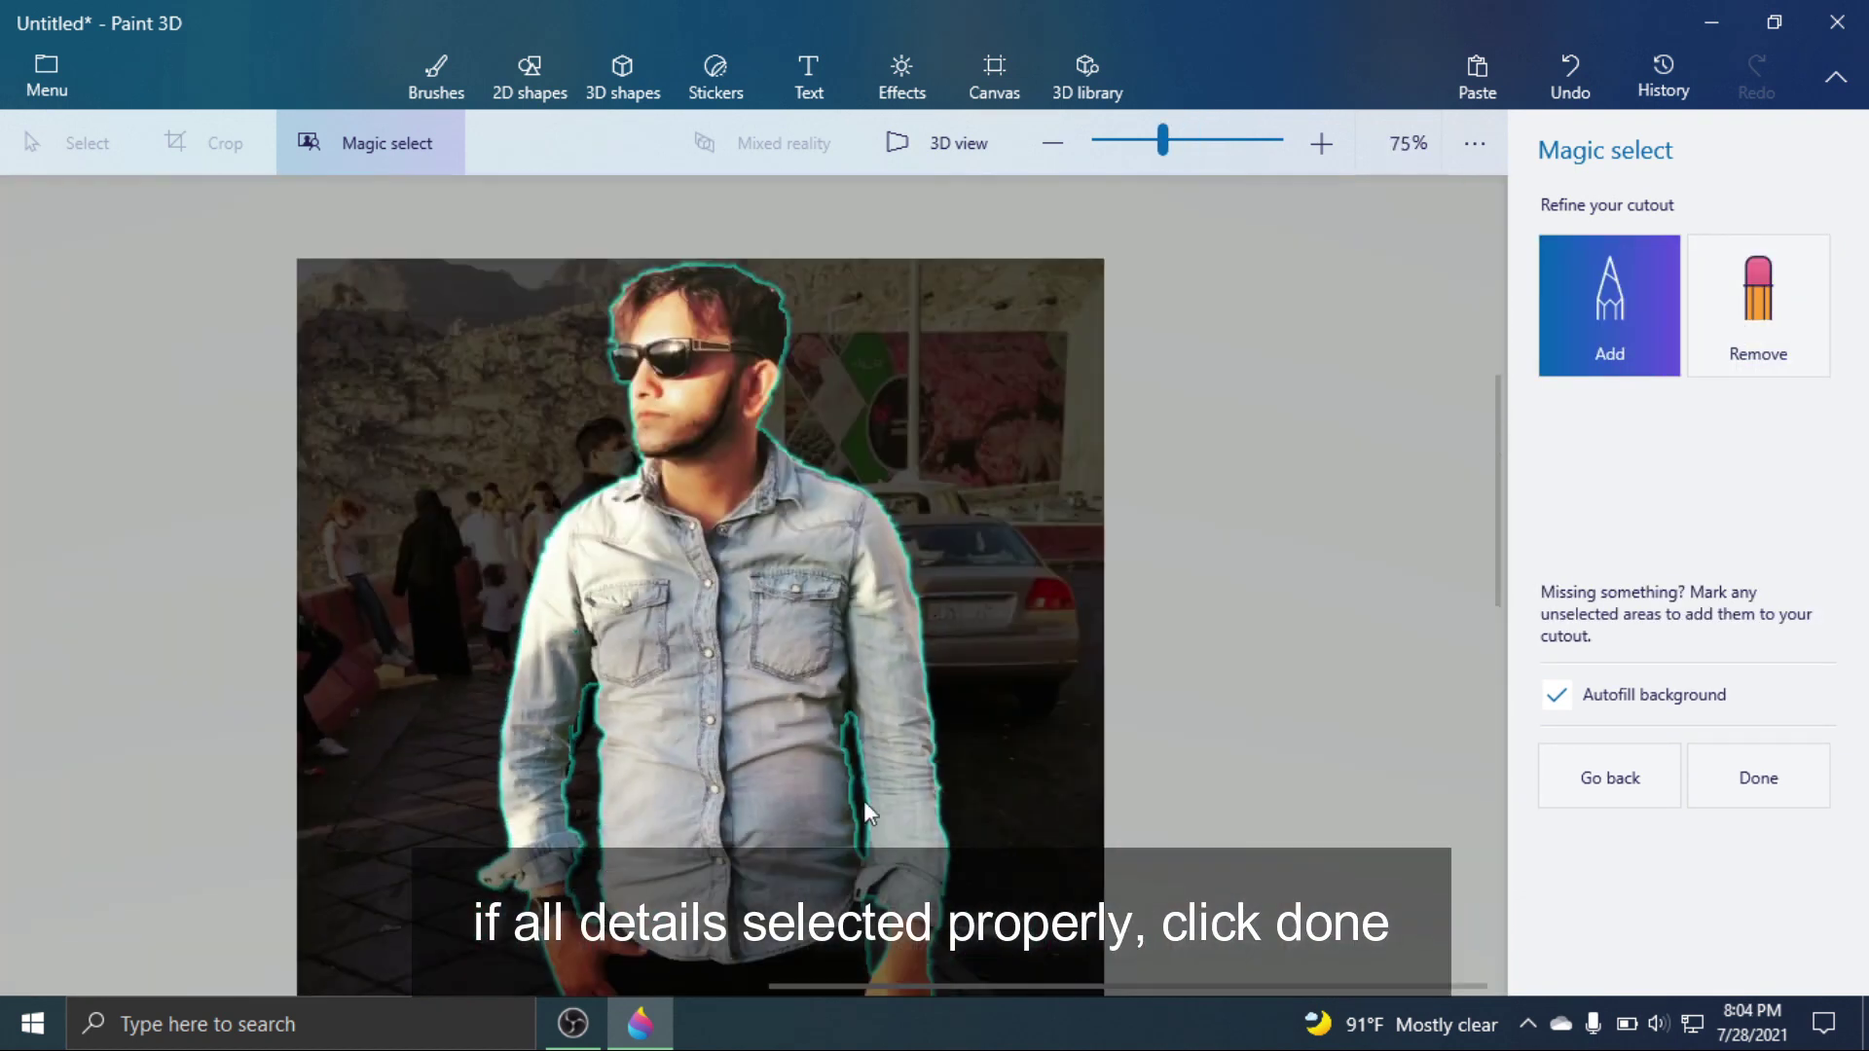
scroll(923, 812, down, 2)
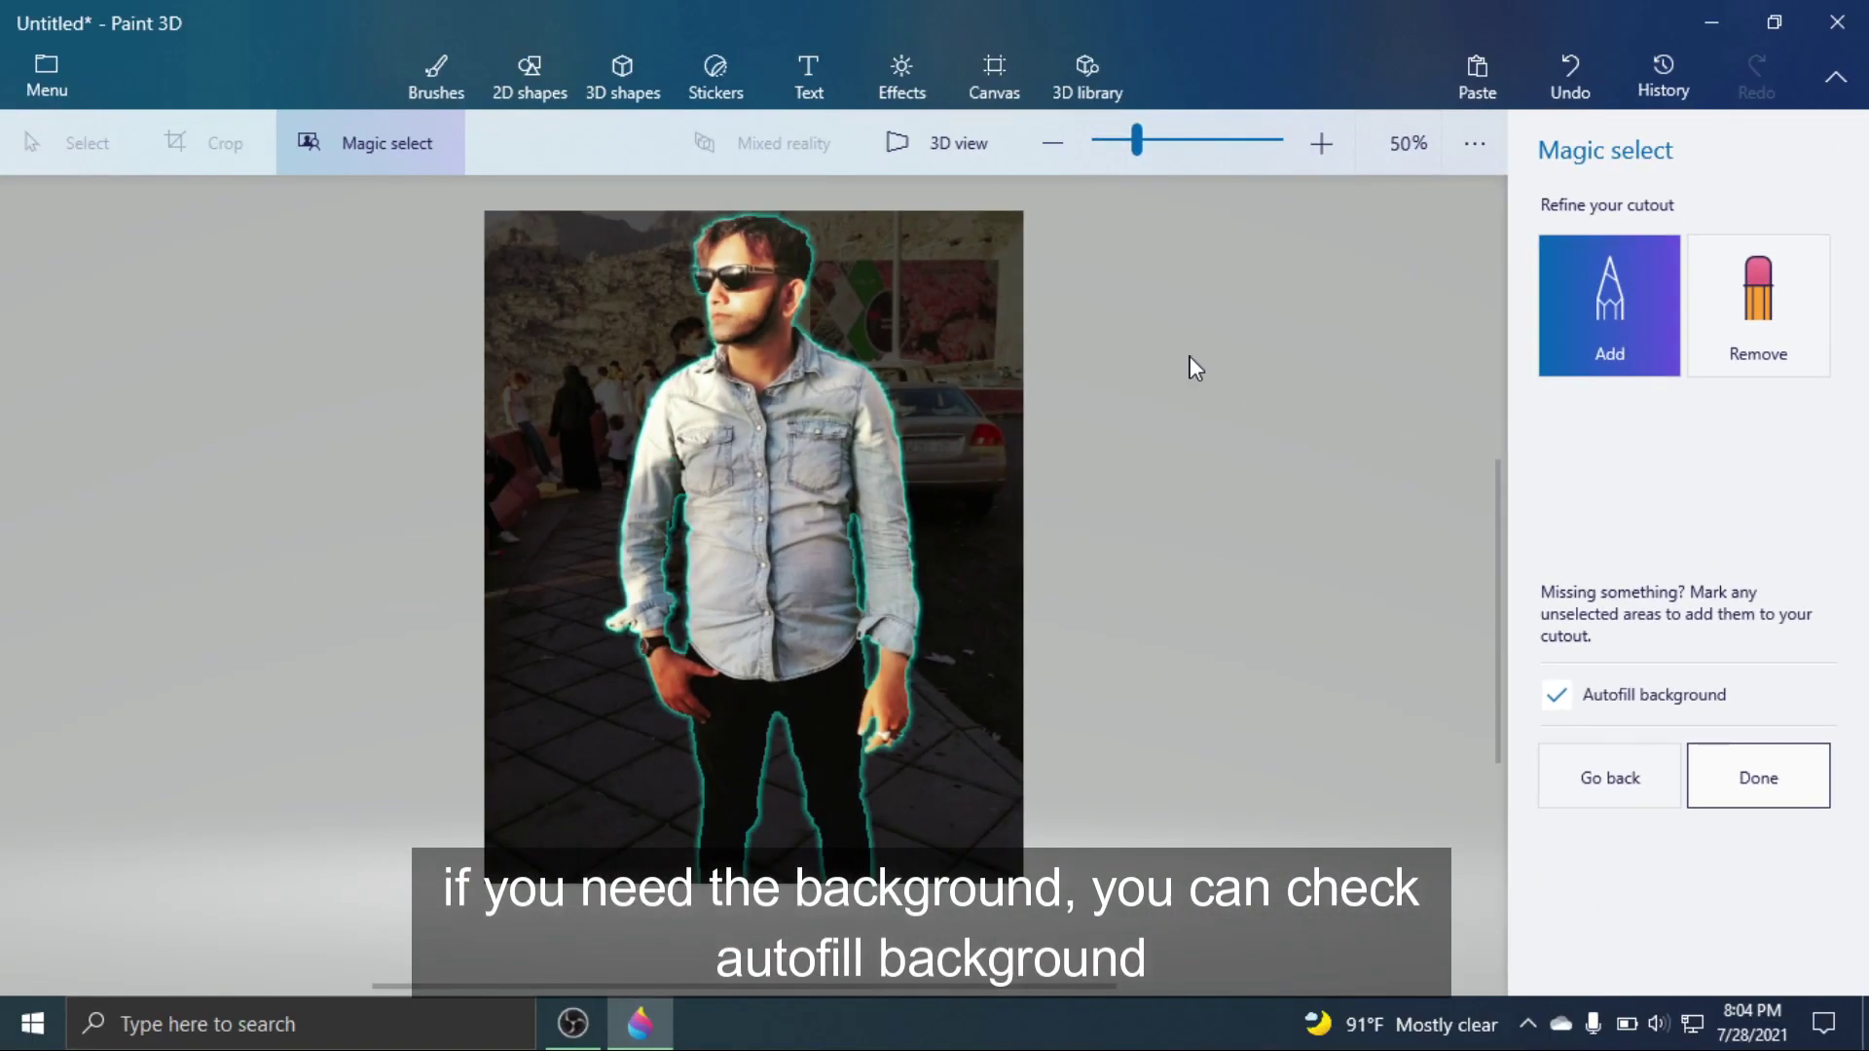
Accept the cutout and drag the man out to the right of the auto-filled photo.
click(1781, 794)
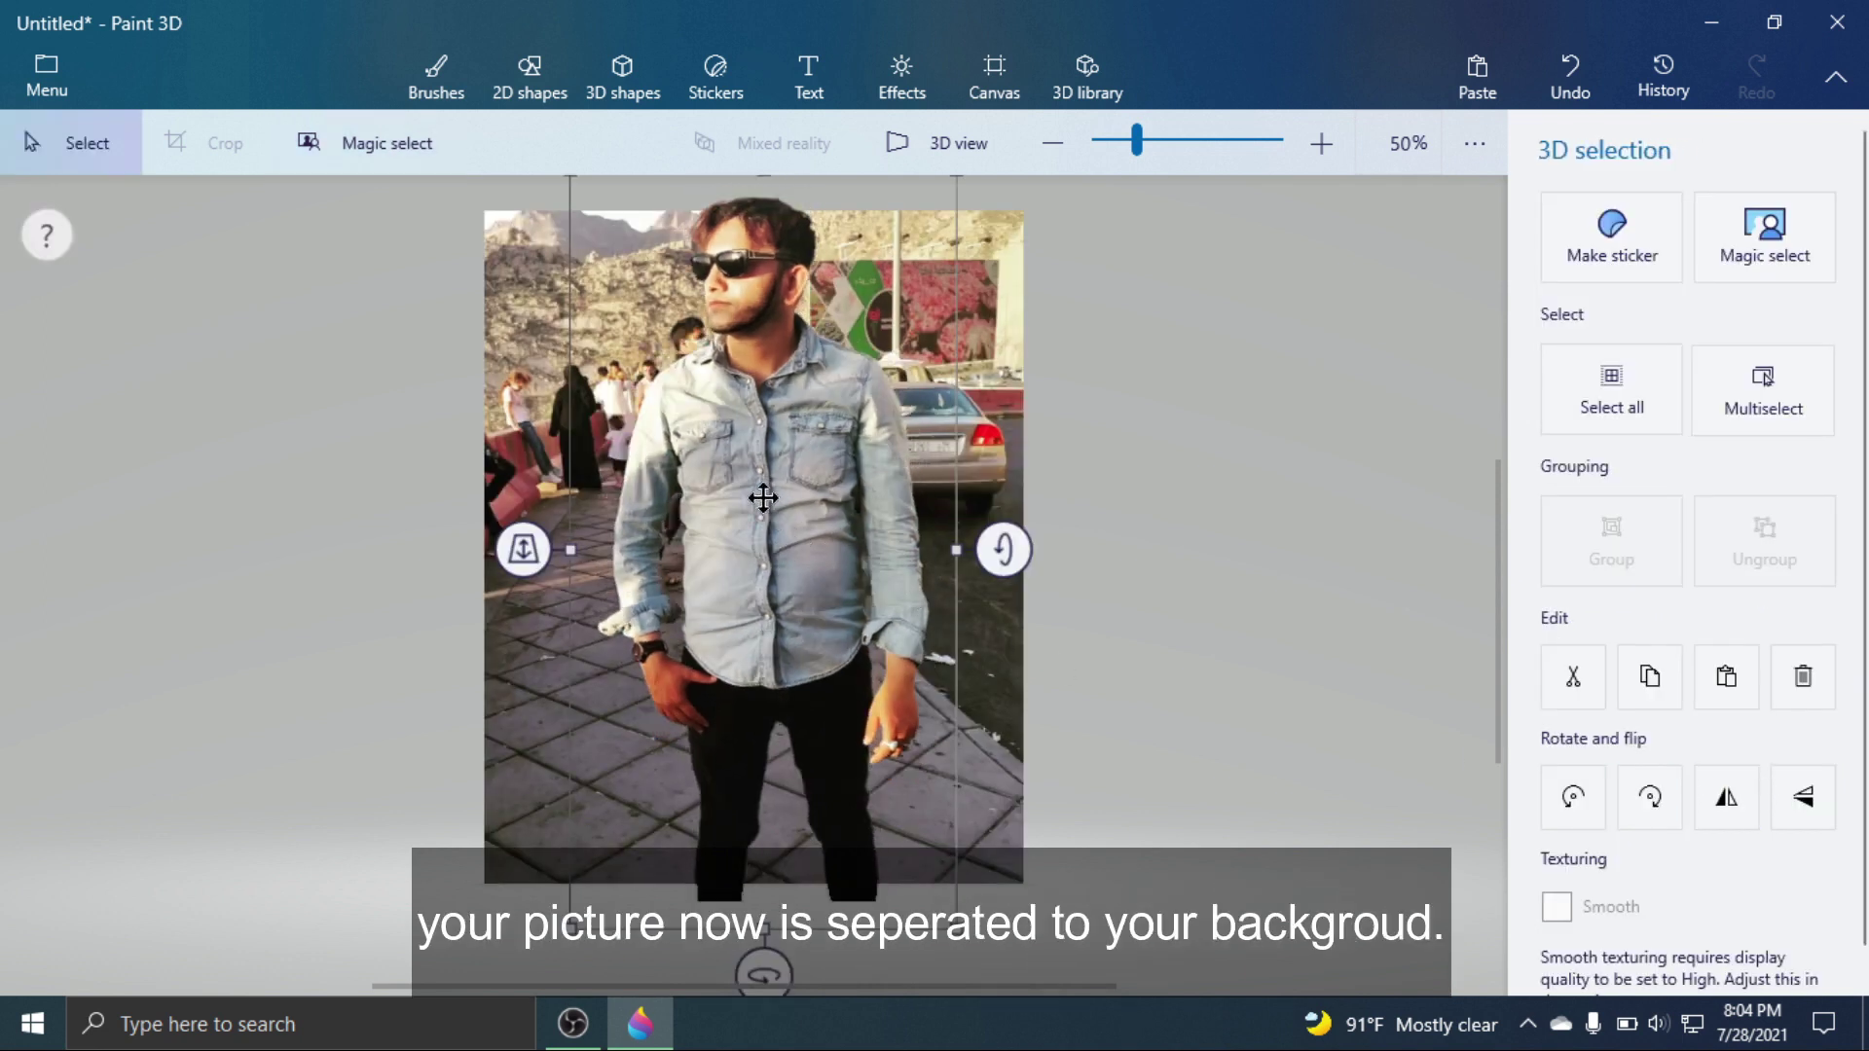
drag(784, 563, 1271, 574)
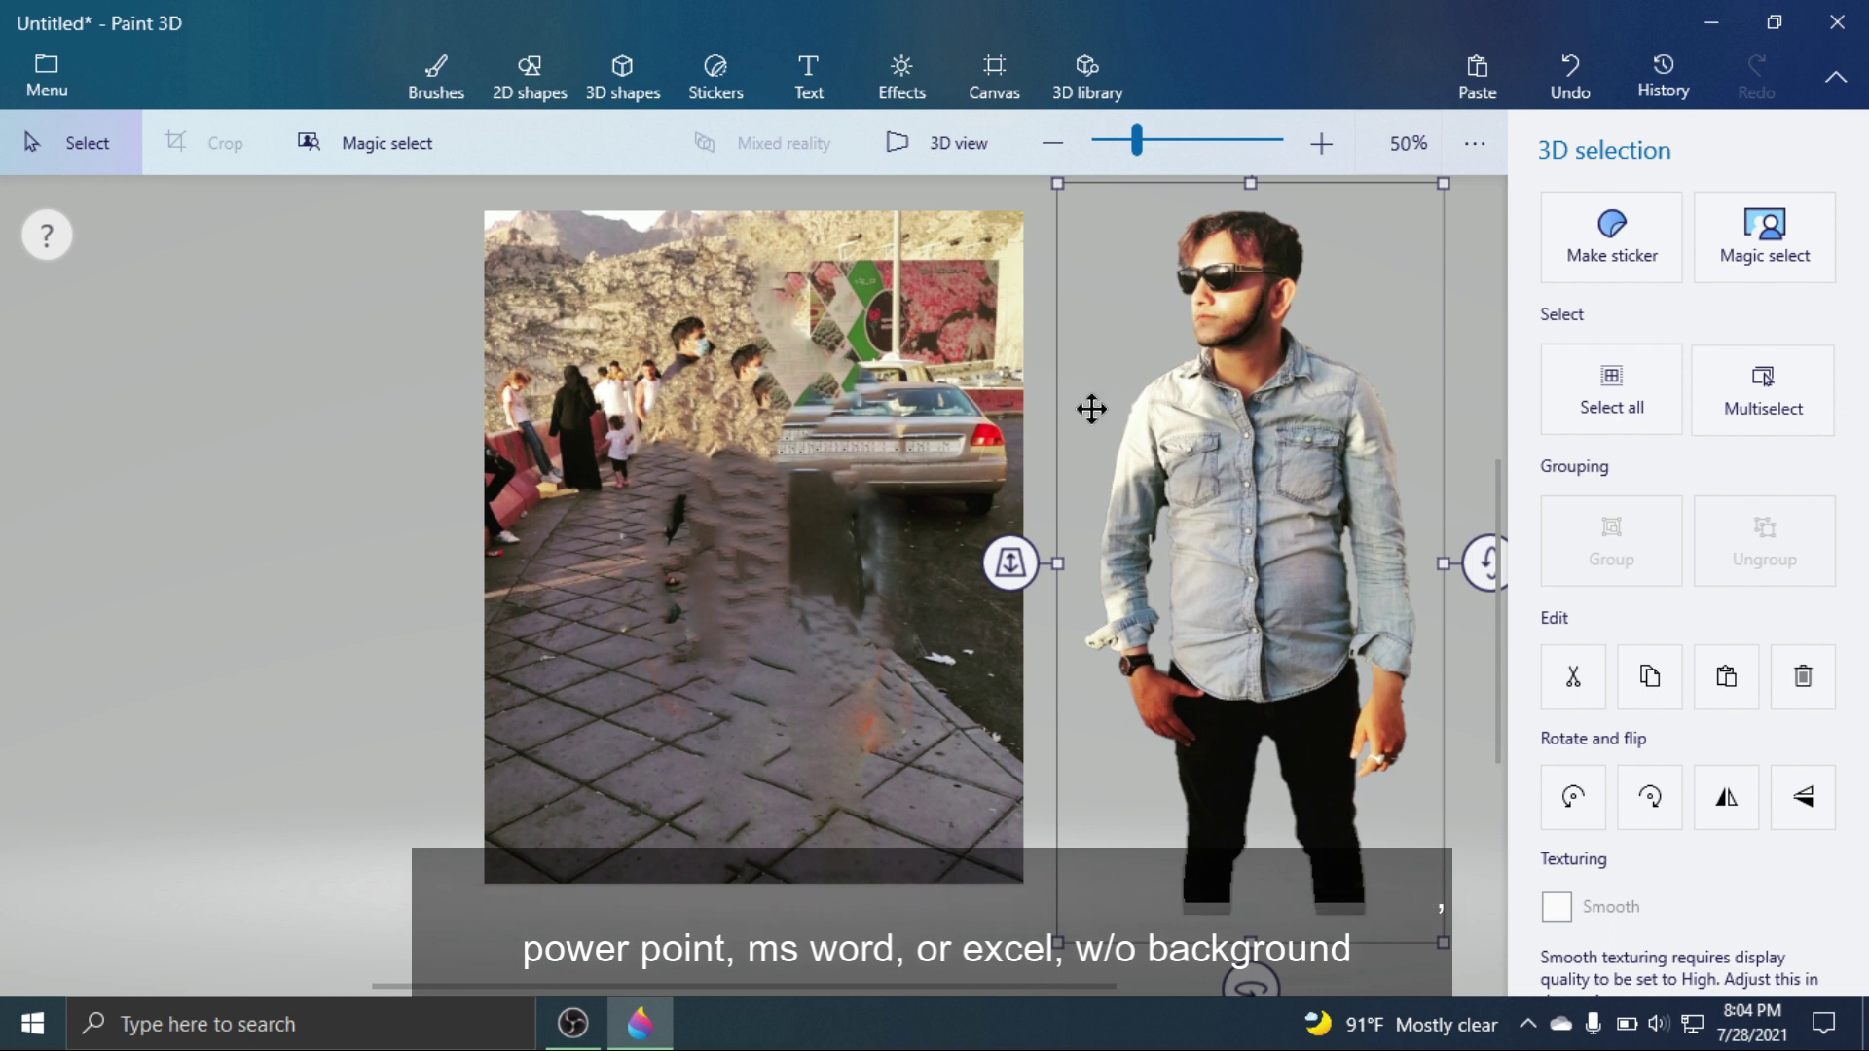
scroll(1370, 665, down, 2)
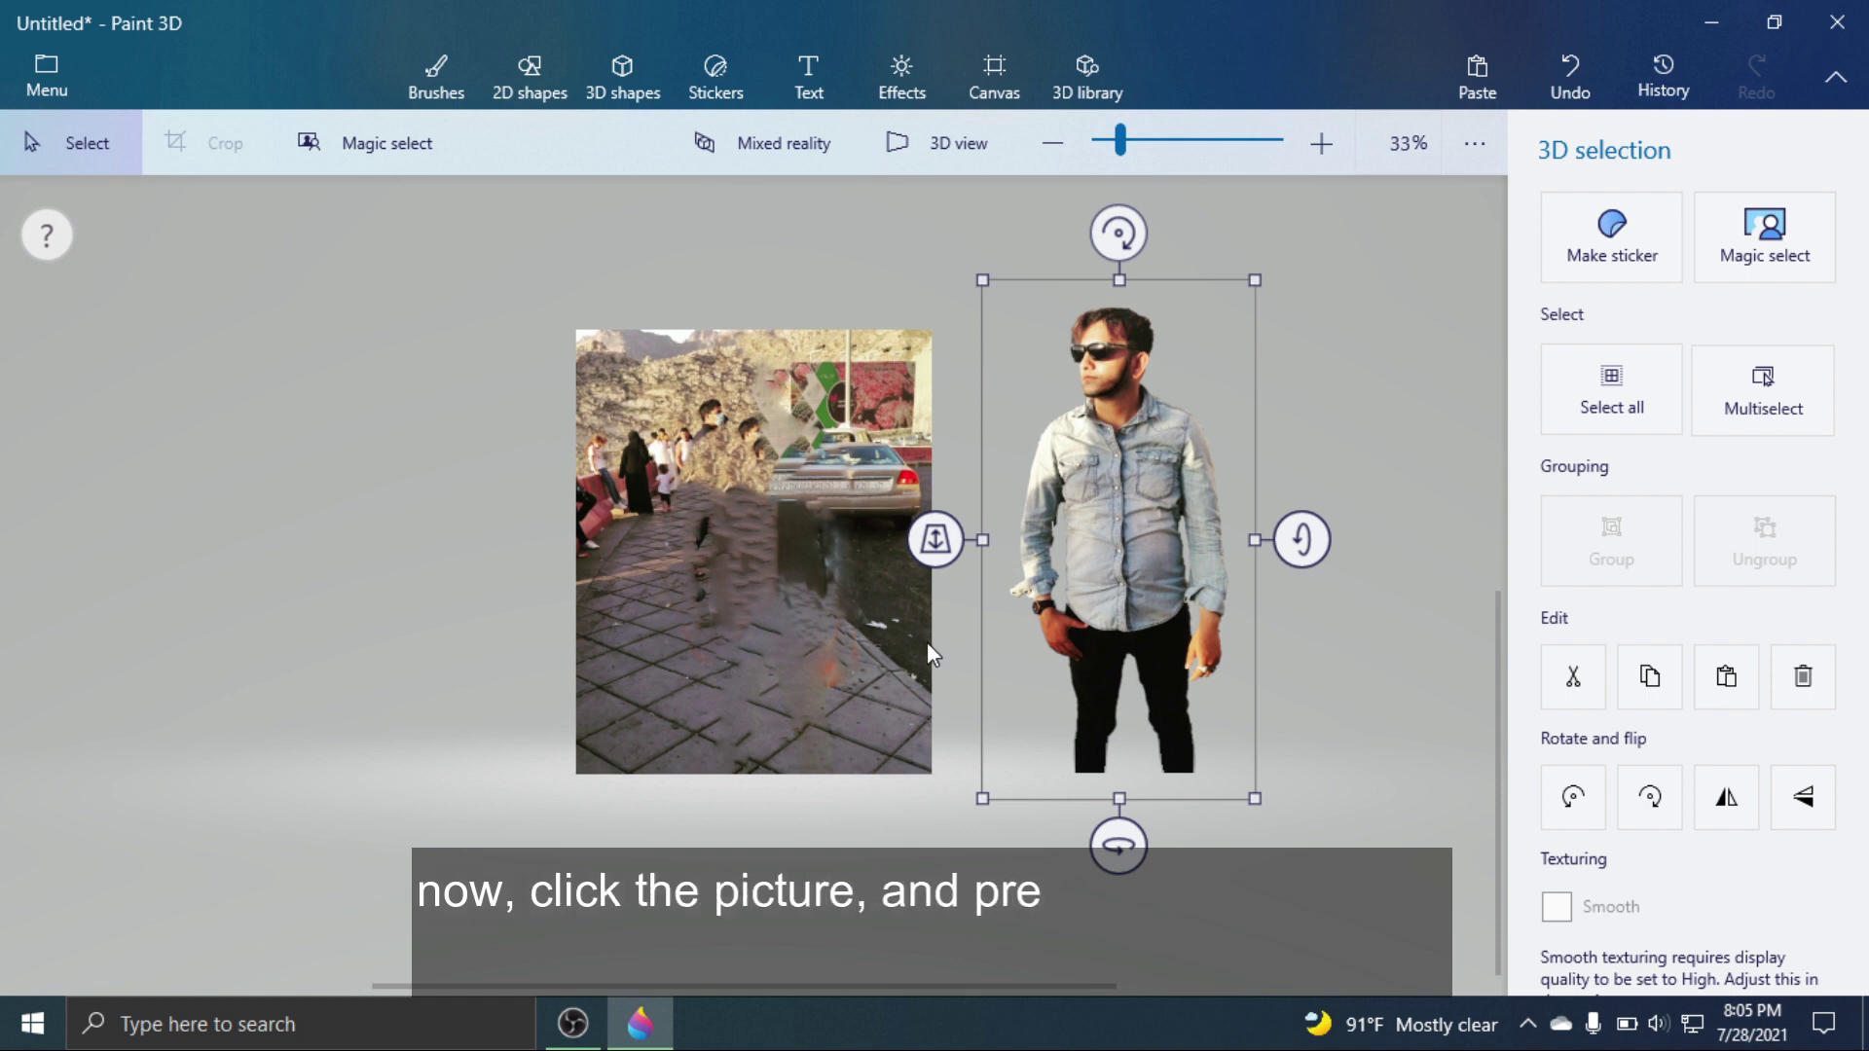
Copy the cut-out man, then browse for a new picture without saving the current work.
key(ctrl+c)
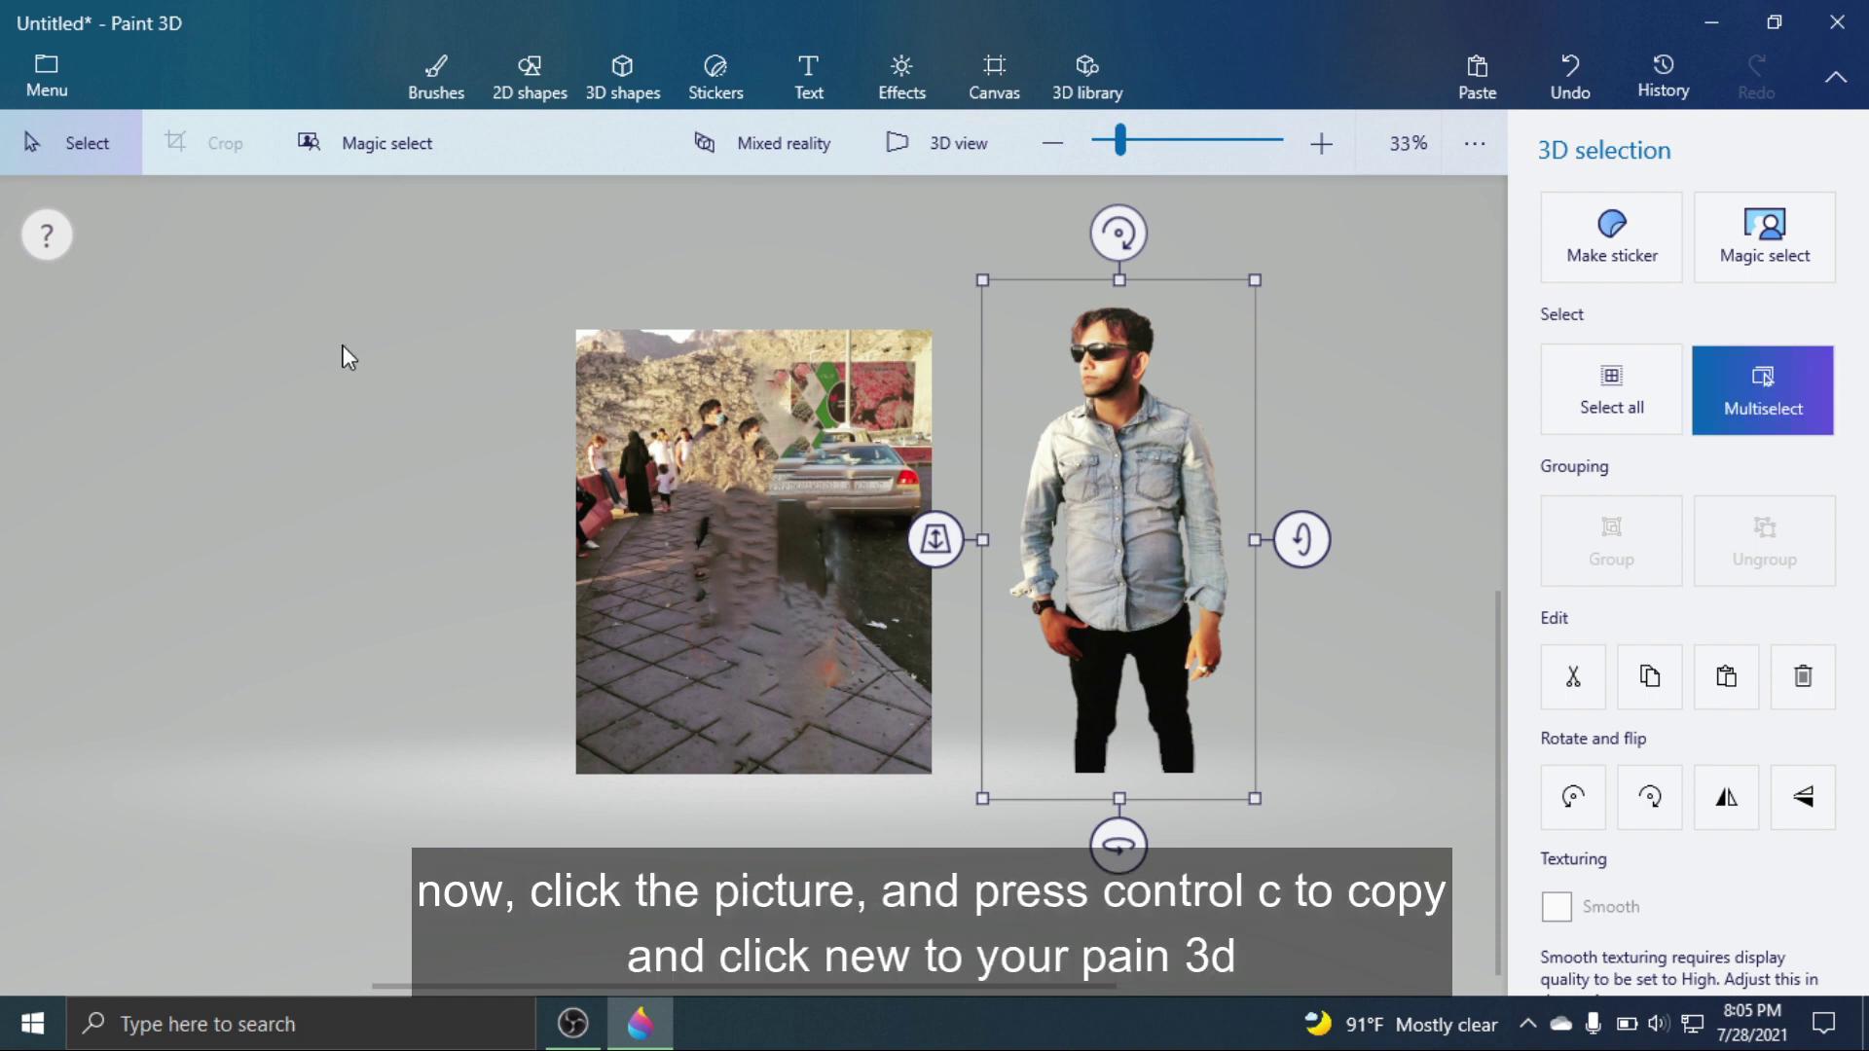
click(45, 65)
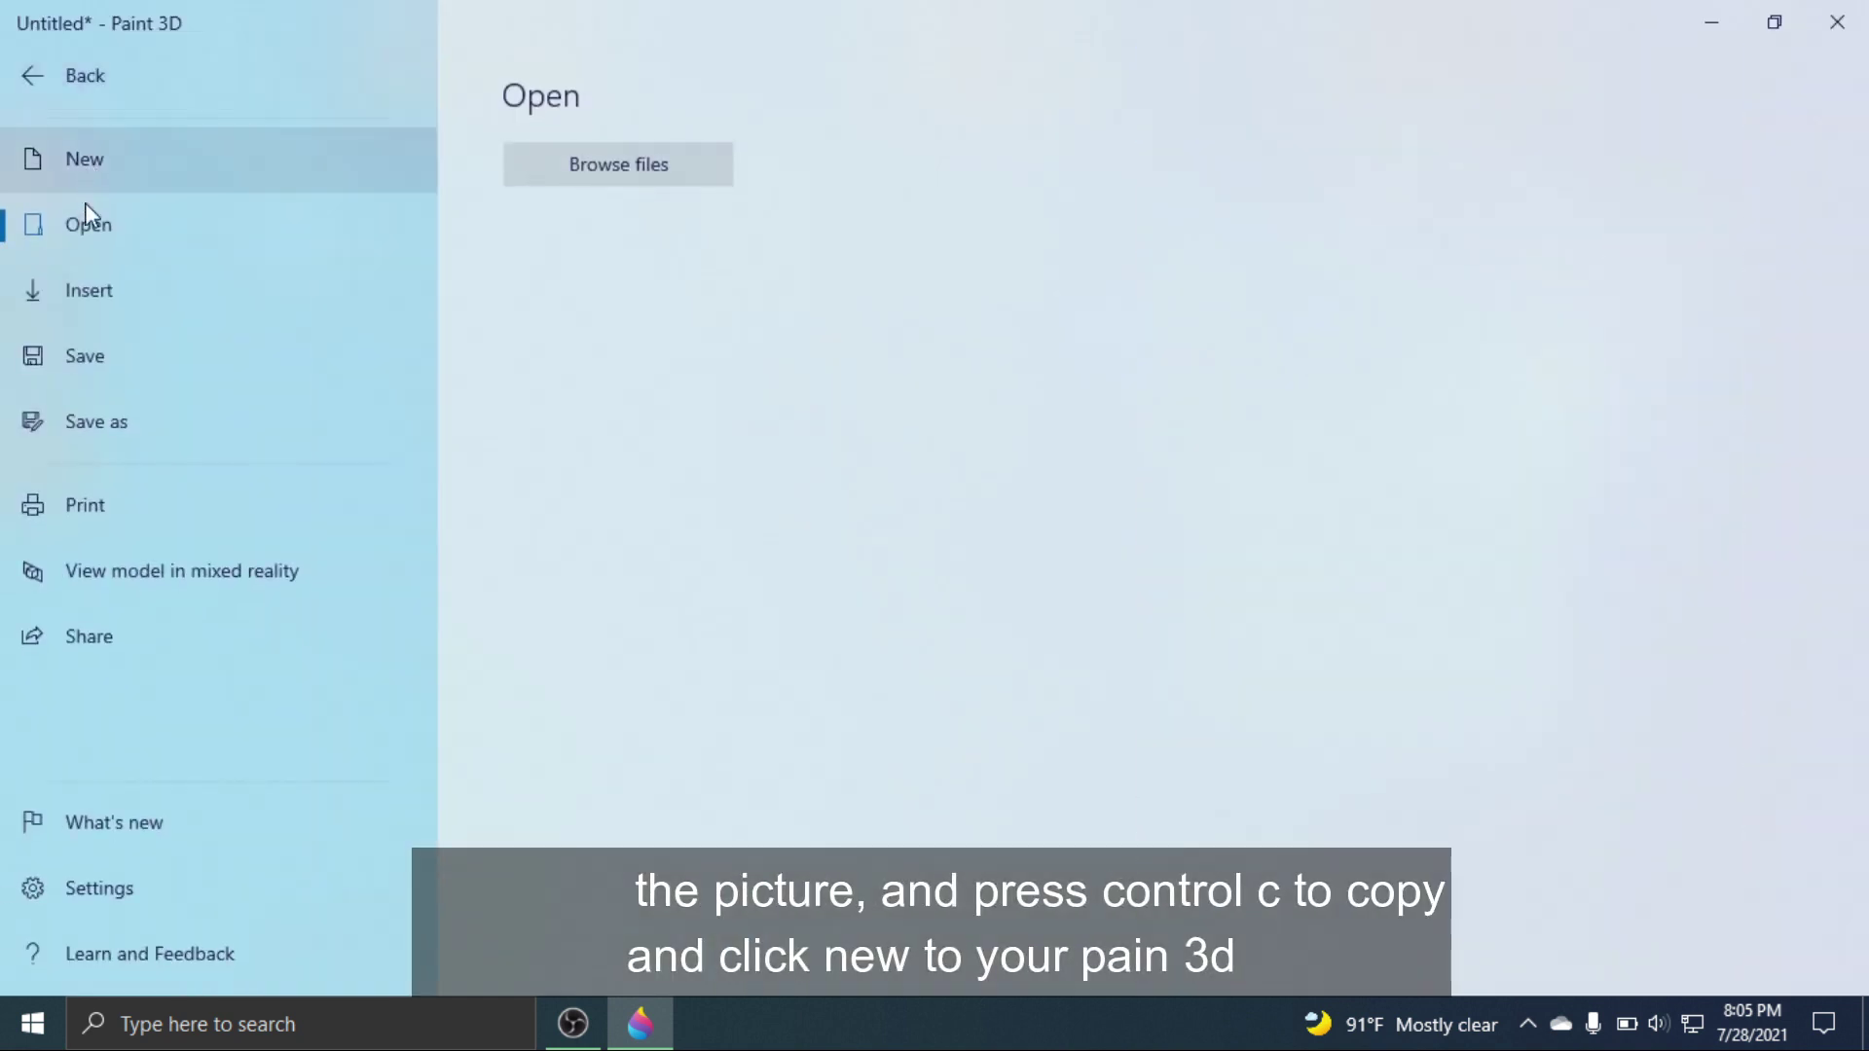
click(588, 166)
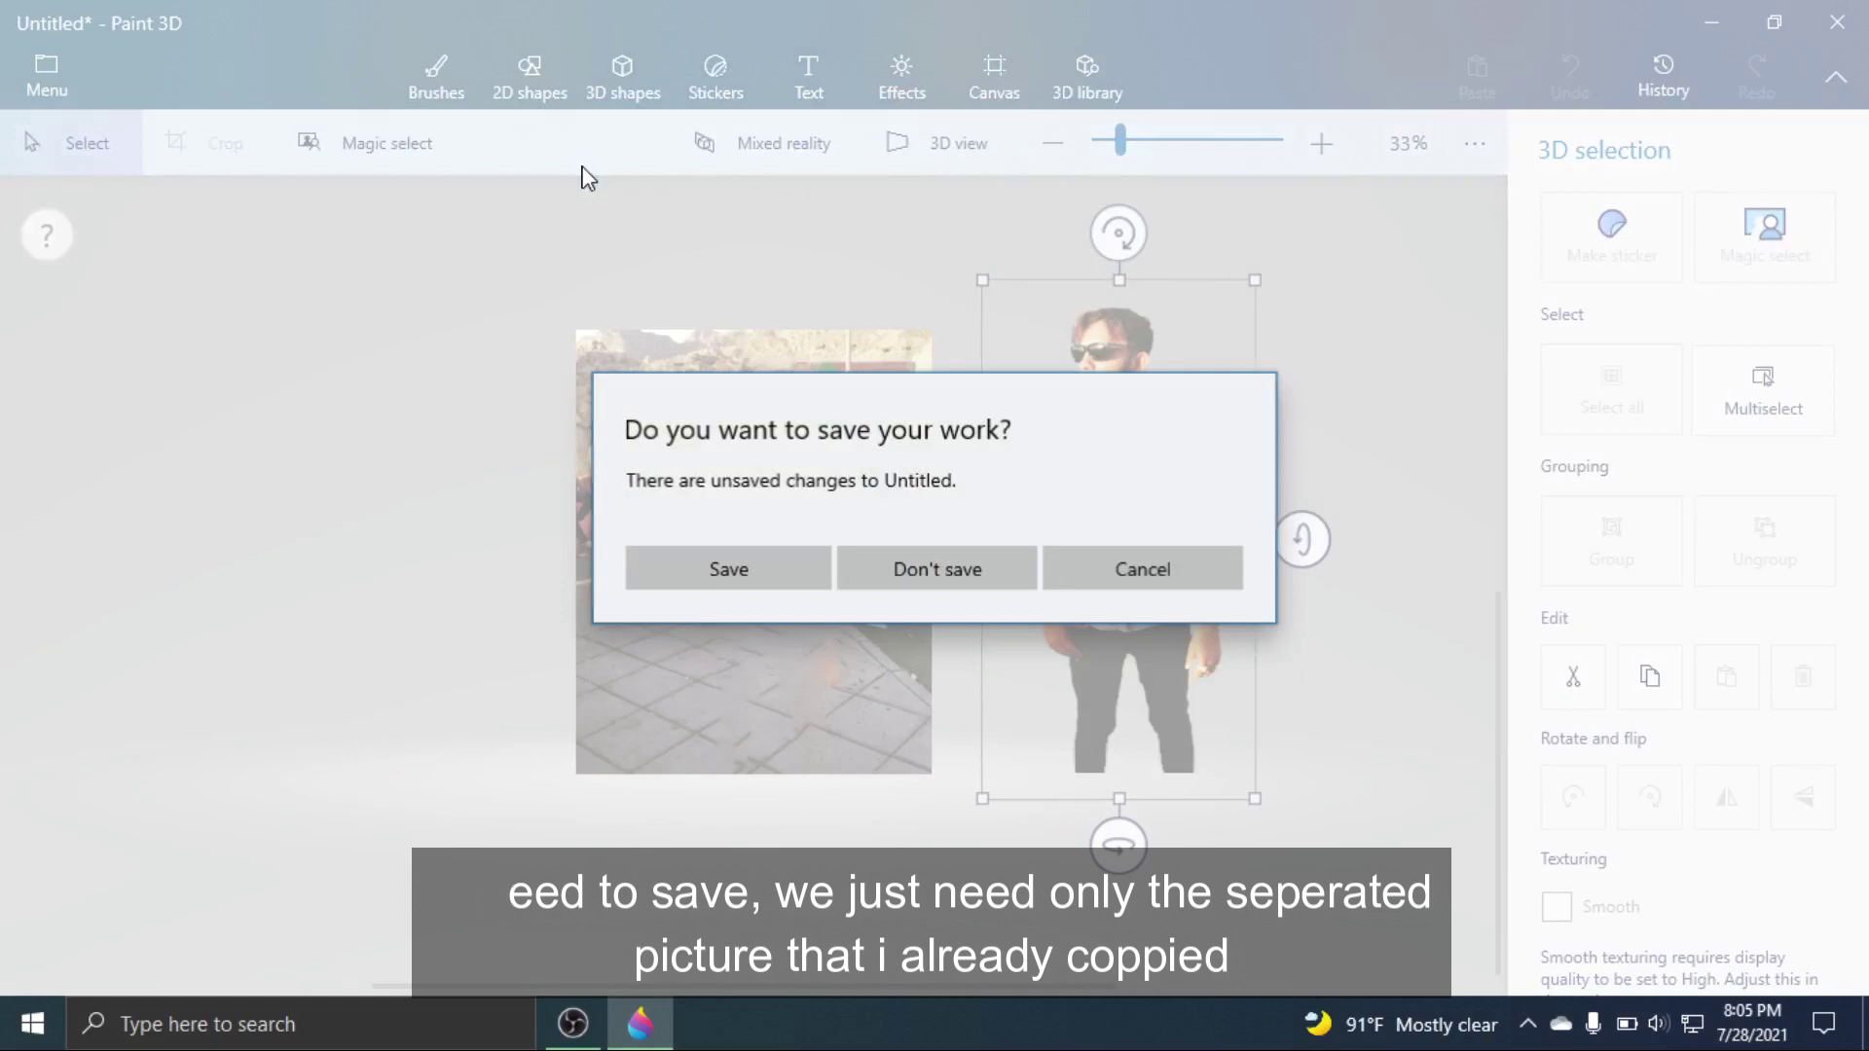
click(905, 584)
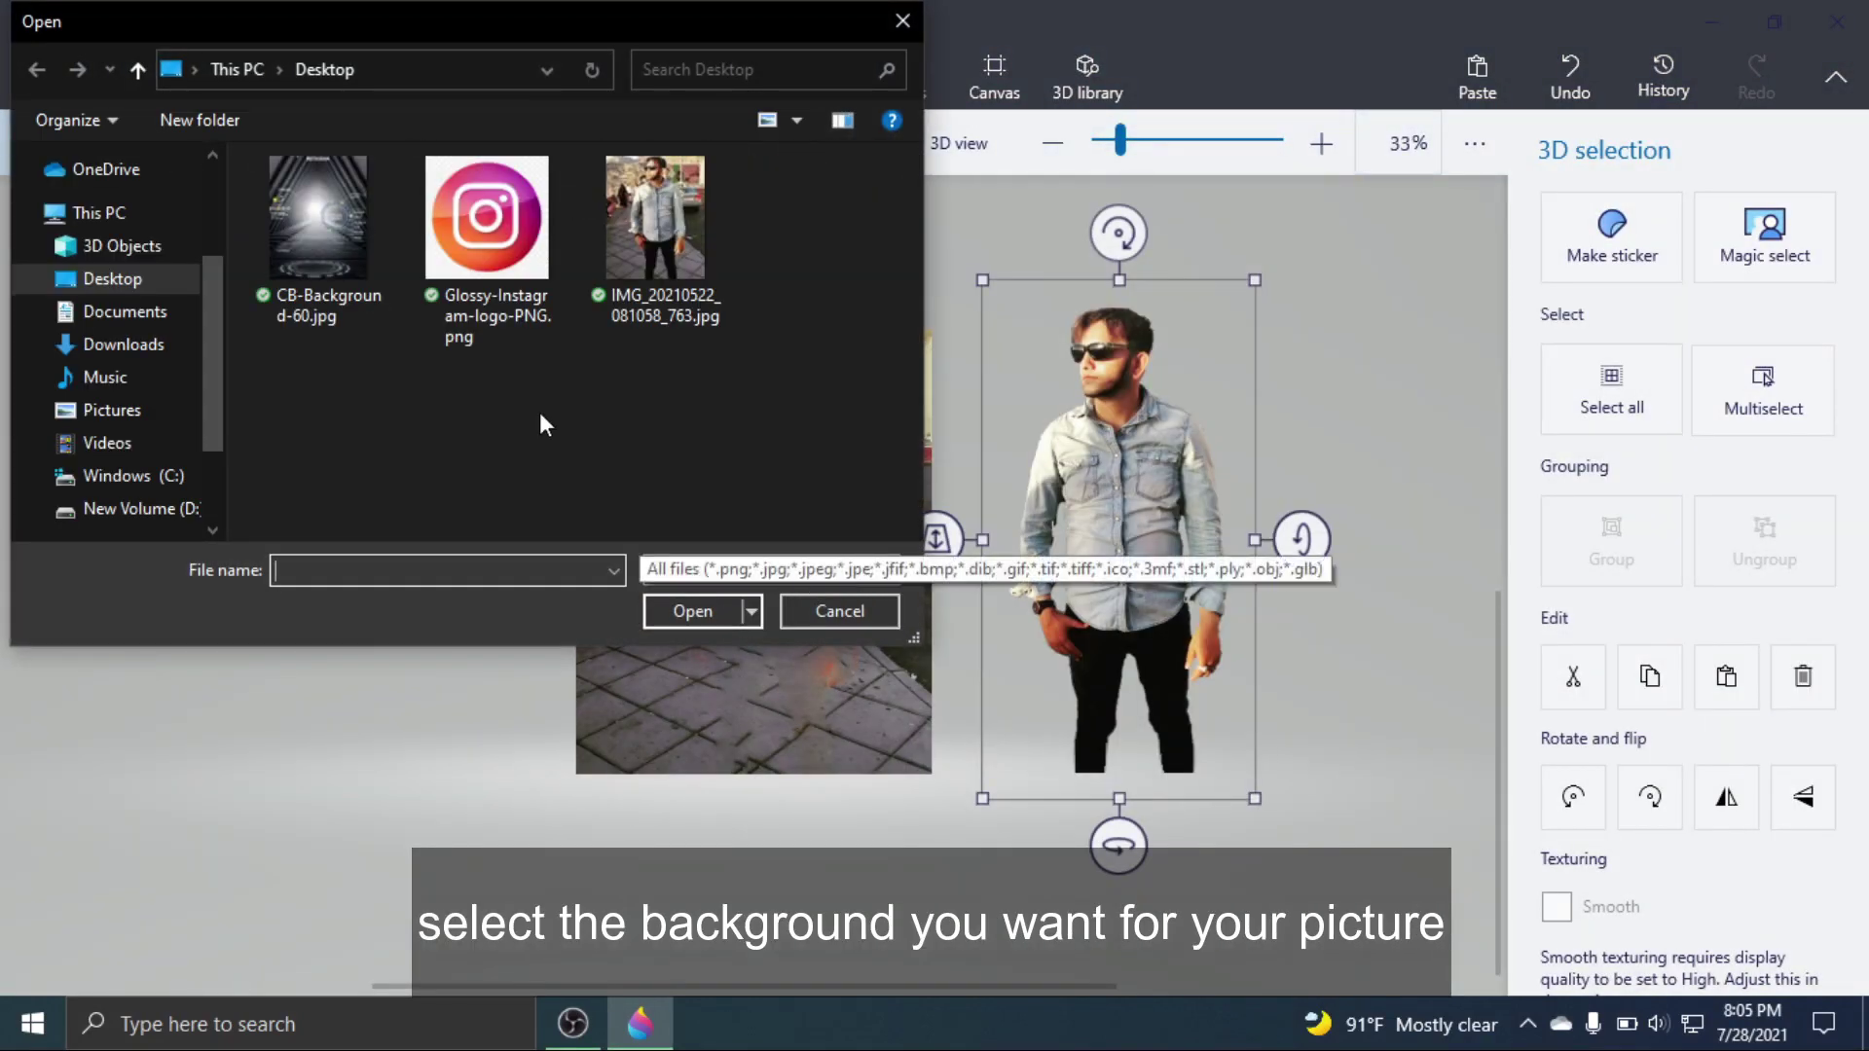
Open CB-Background-60.jpg, paste the man, and enlarge him in the poster's lower centre.
click(327, 236)
click(692, 611)
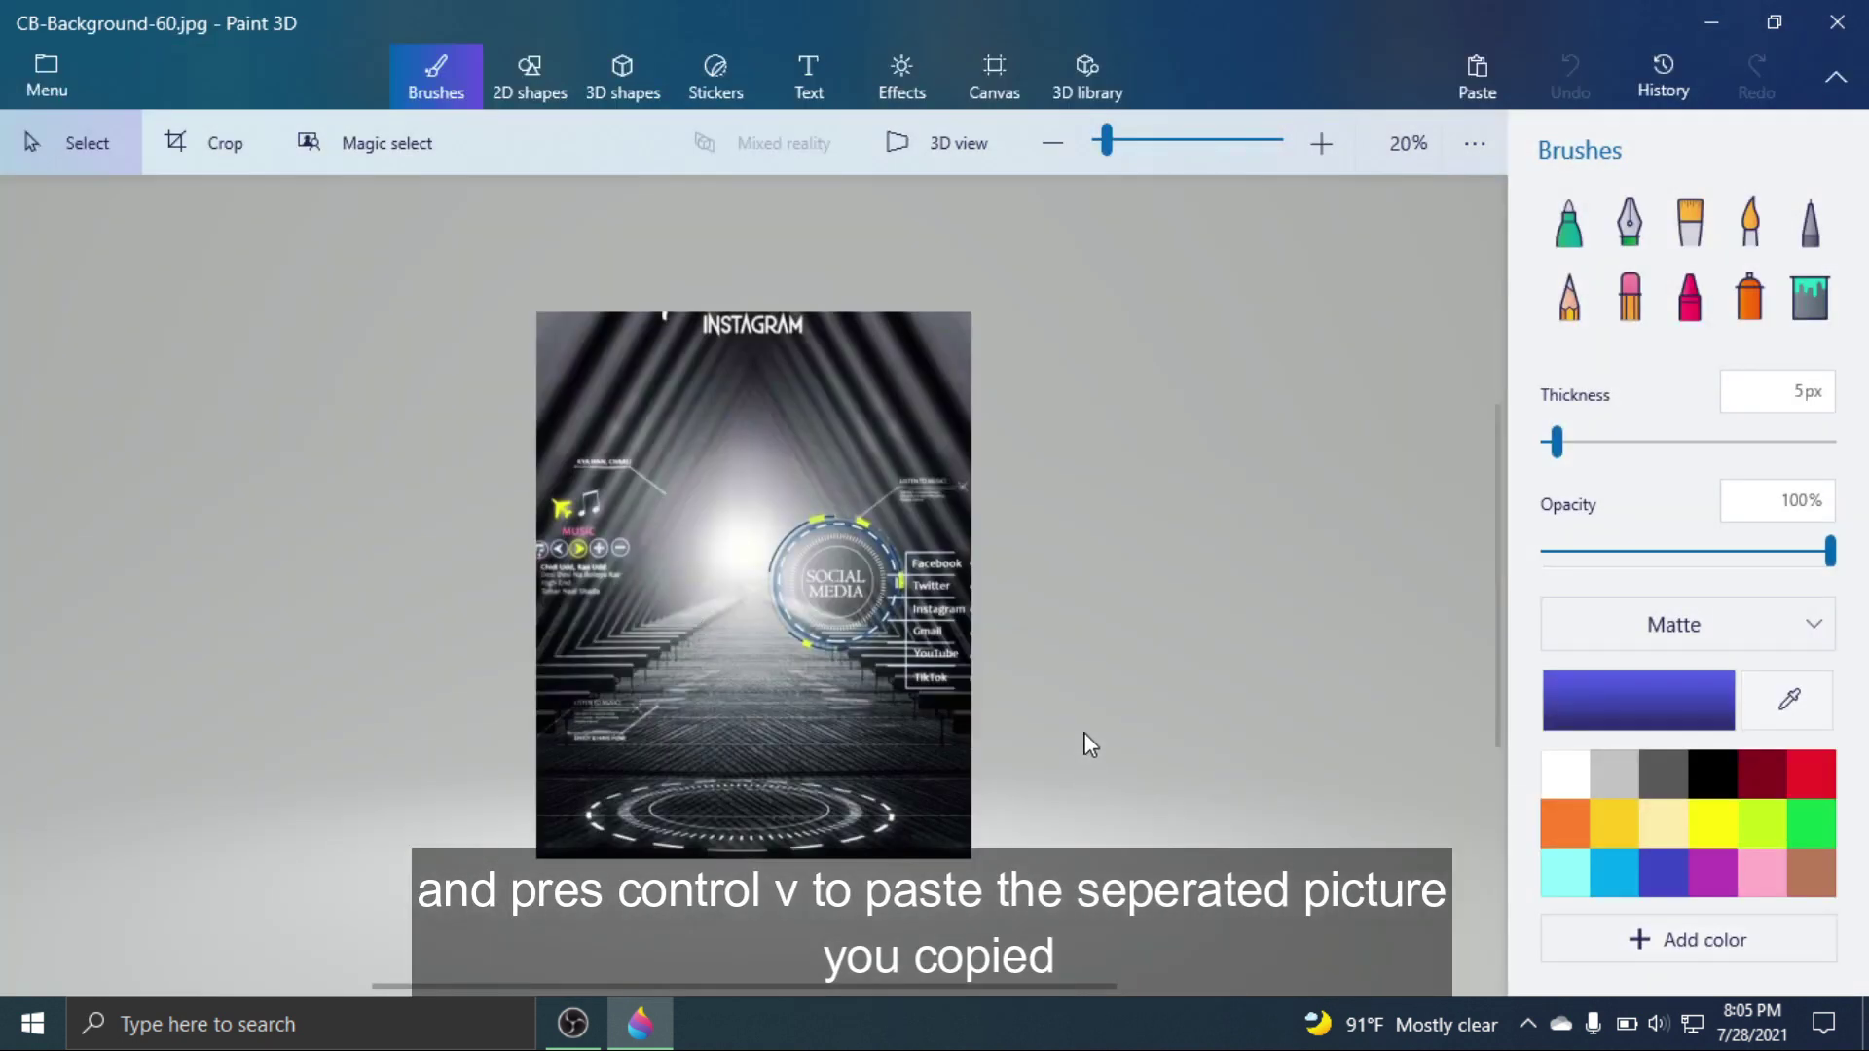
key(ctrl+v)
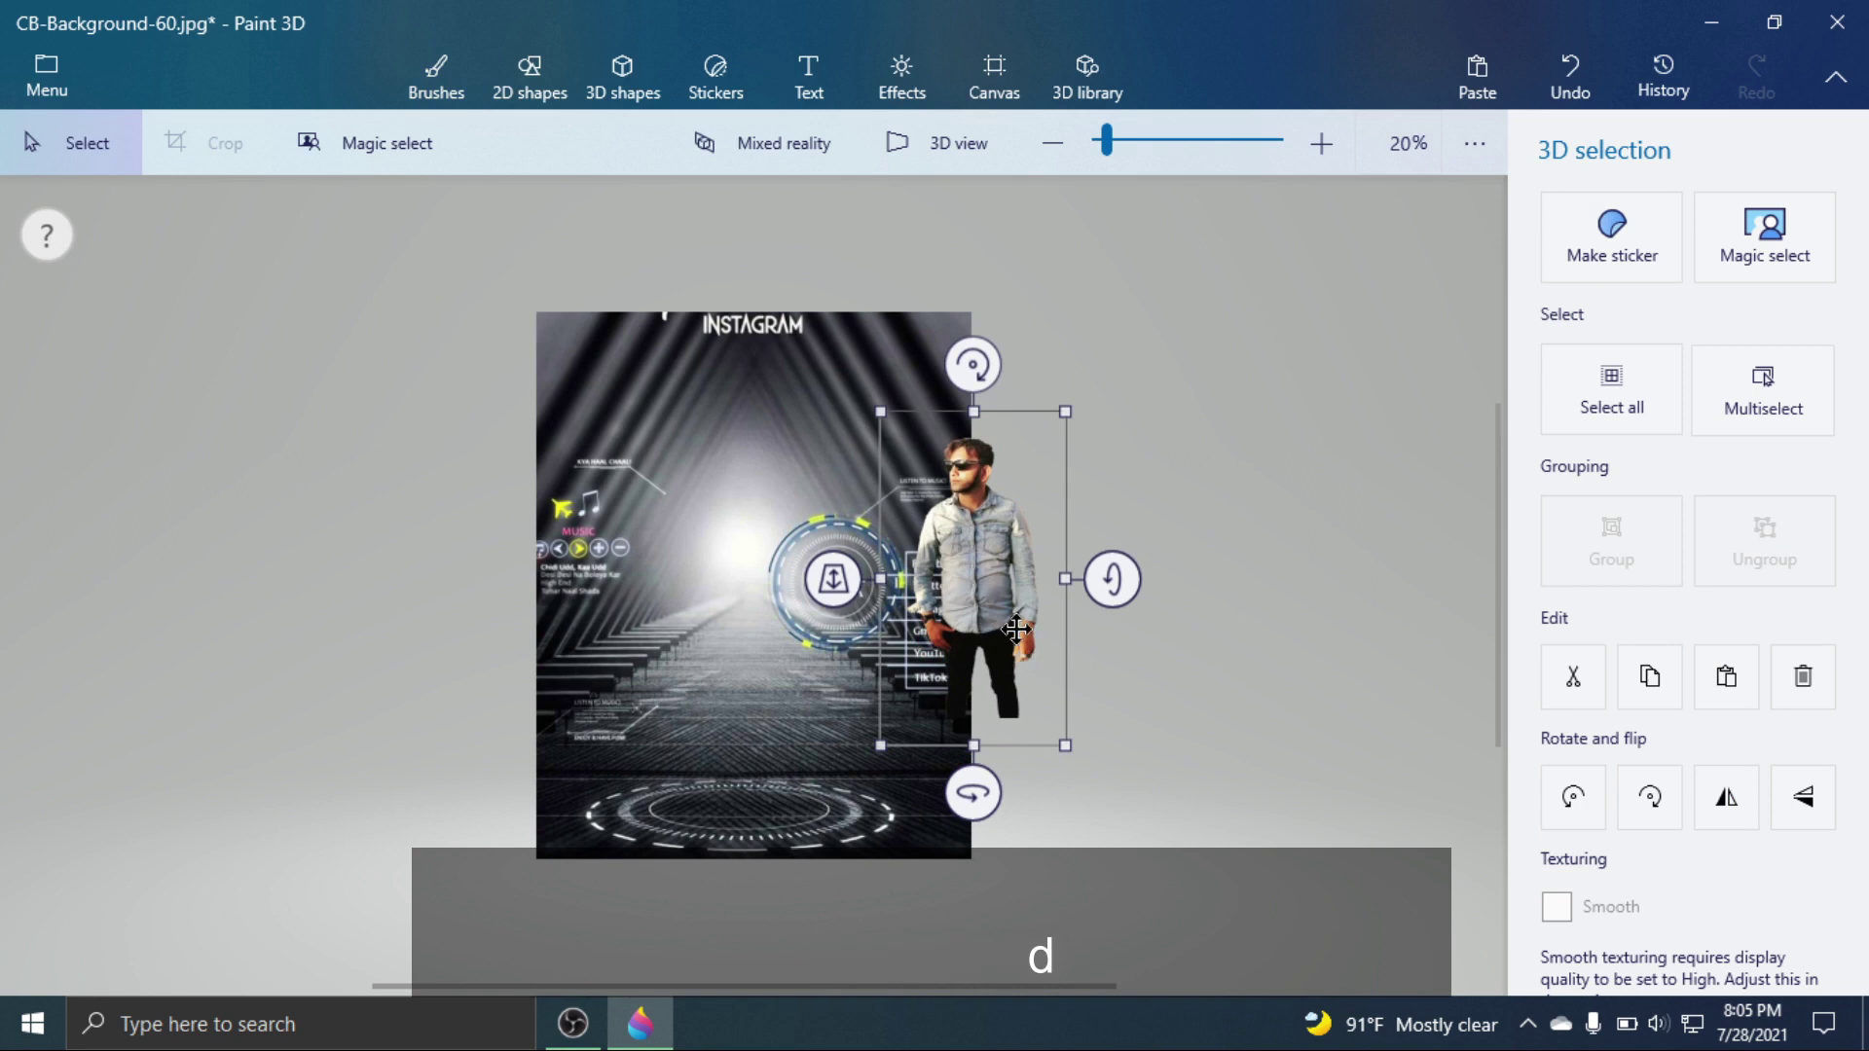
drag(985, 615, 709, 745)
drag(798, 543, 855, 420)
scroll(855, 421, up, 1)
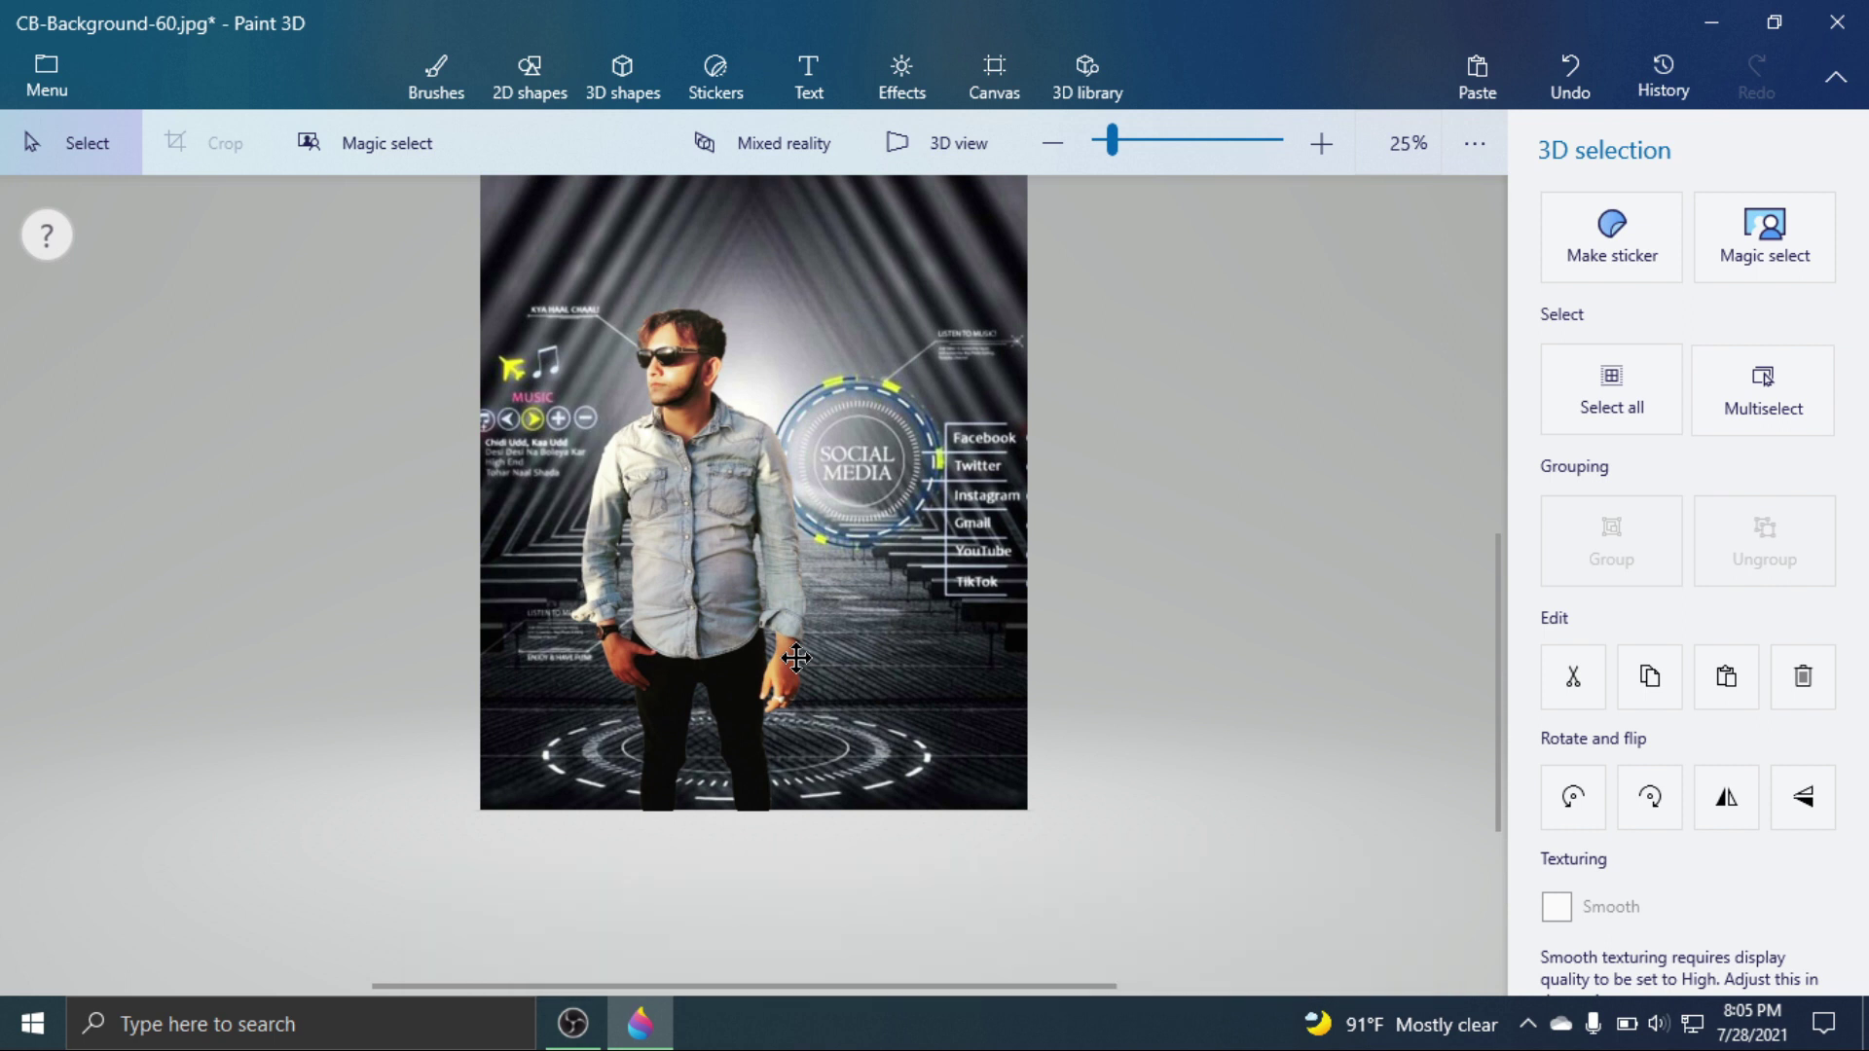
click(796, 659)
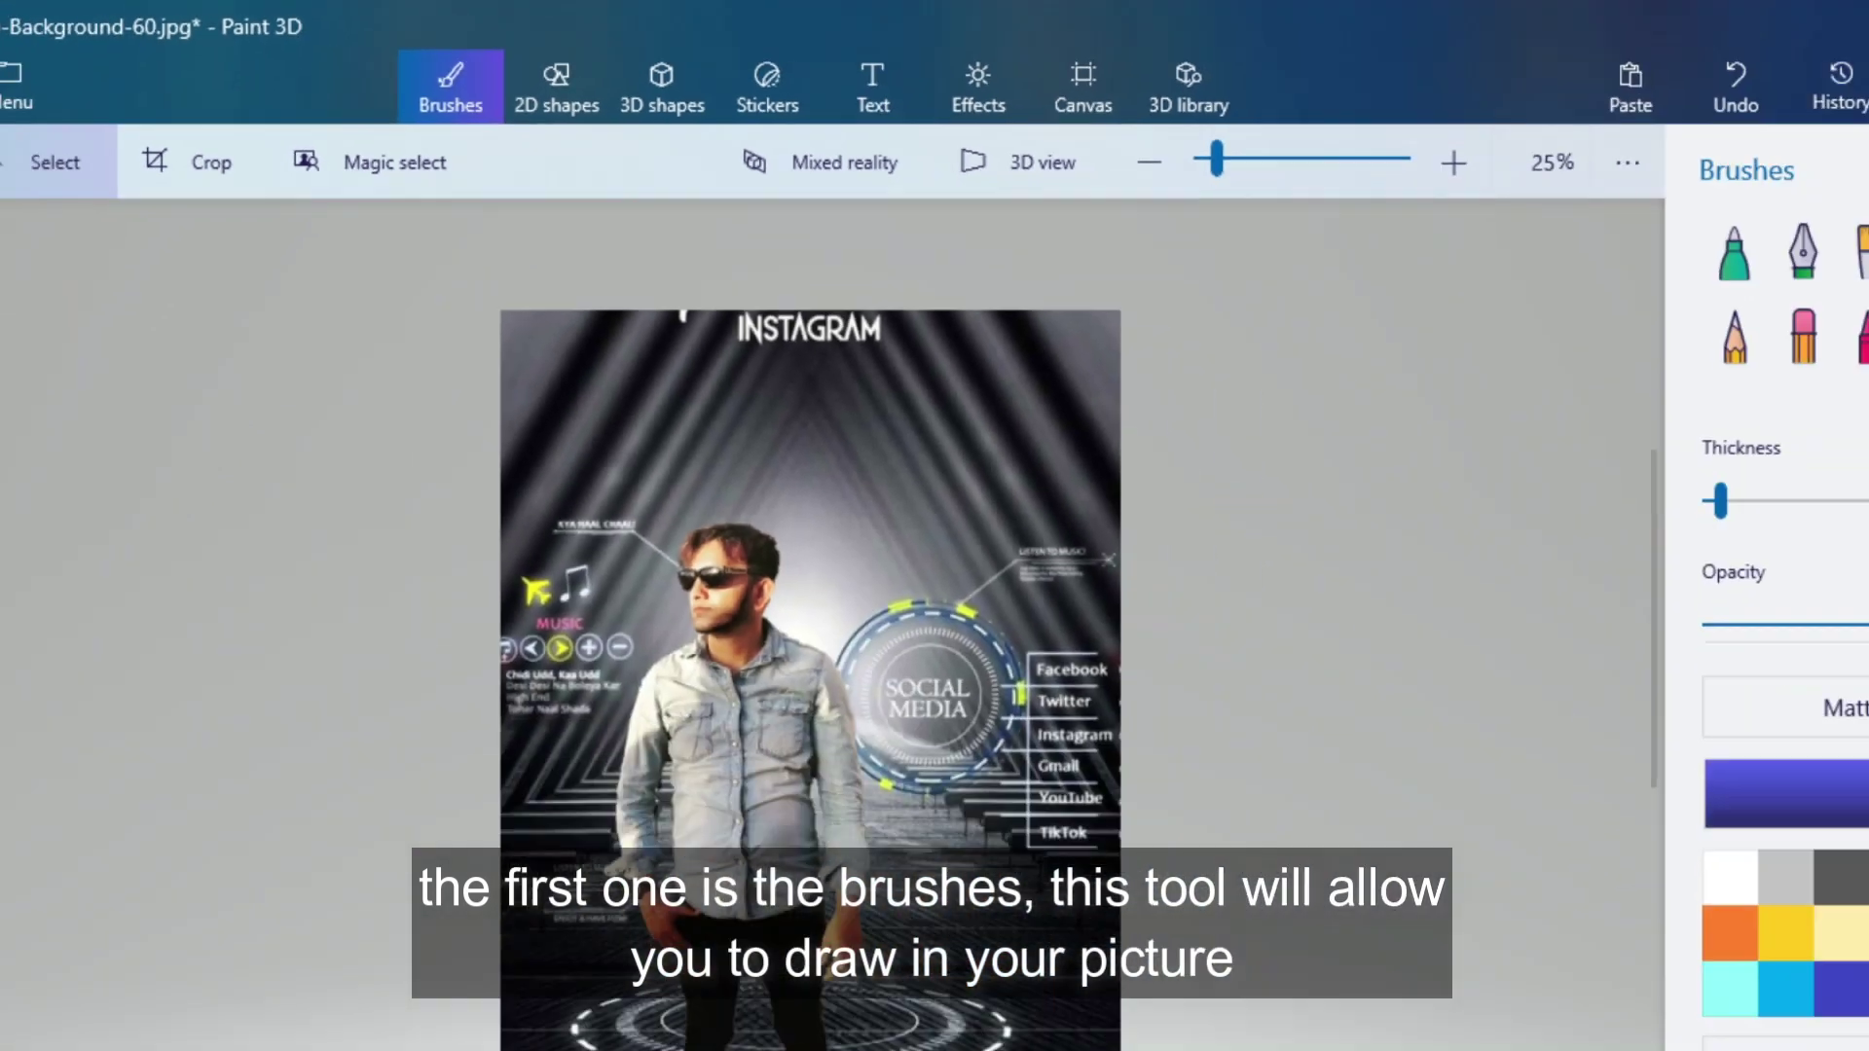
click(1671, 316)
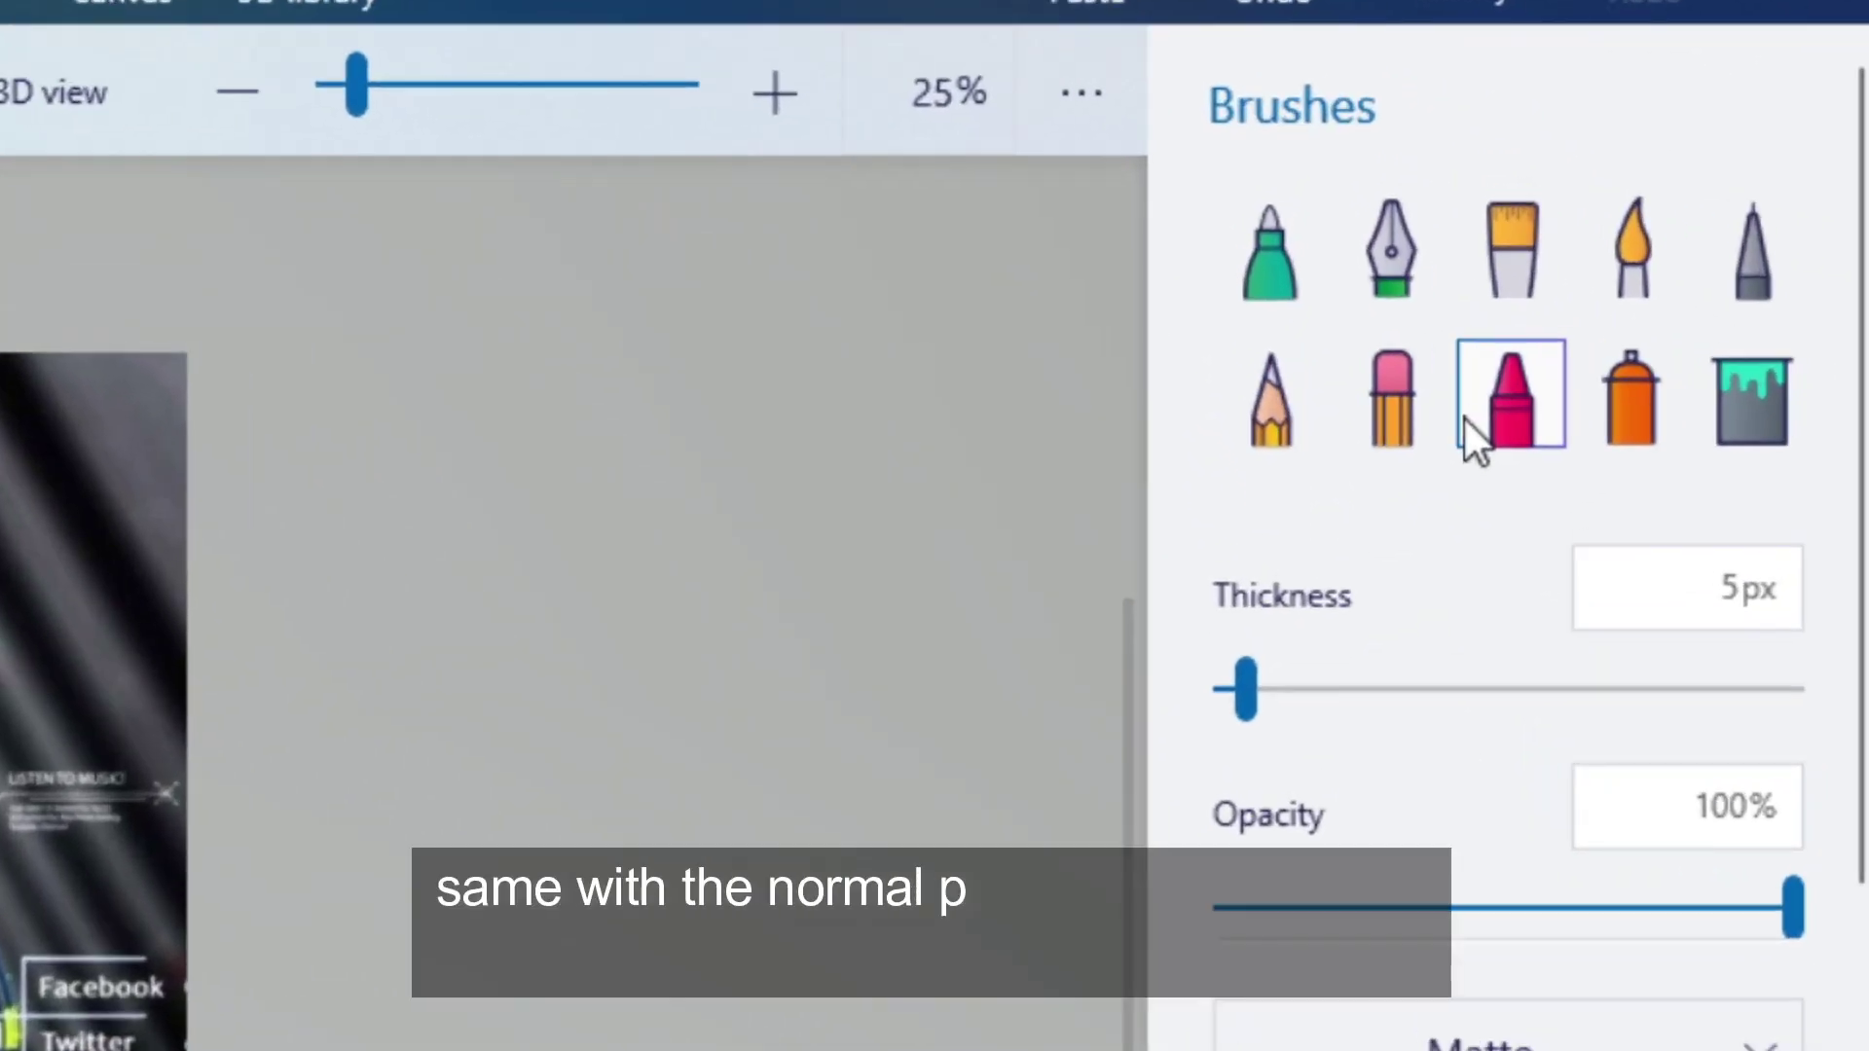
click(1316, 289)
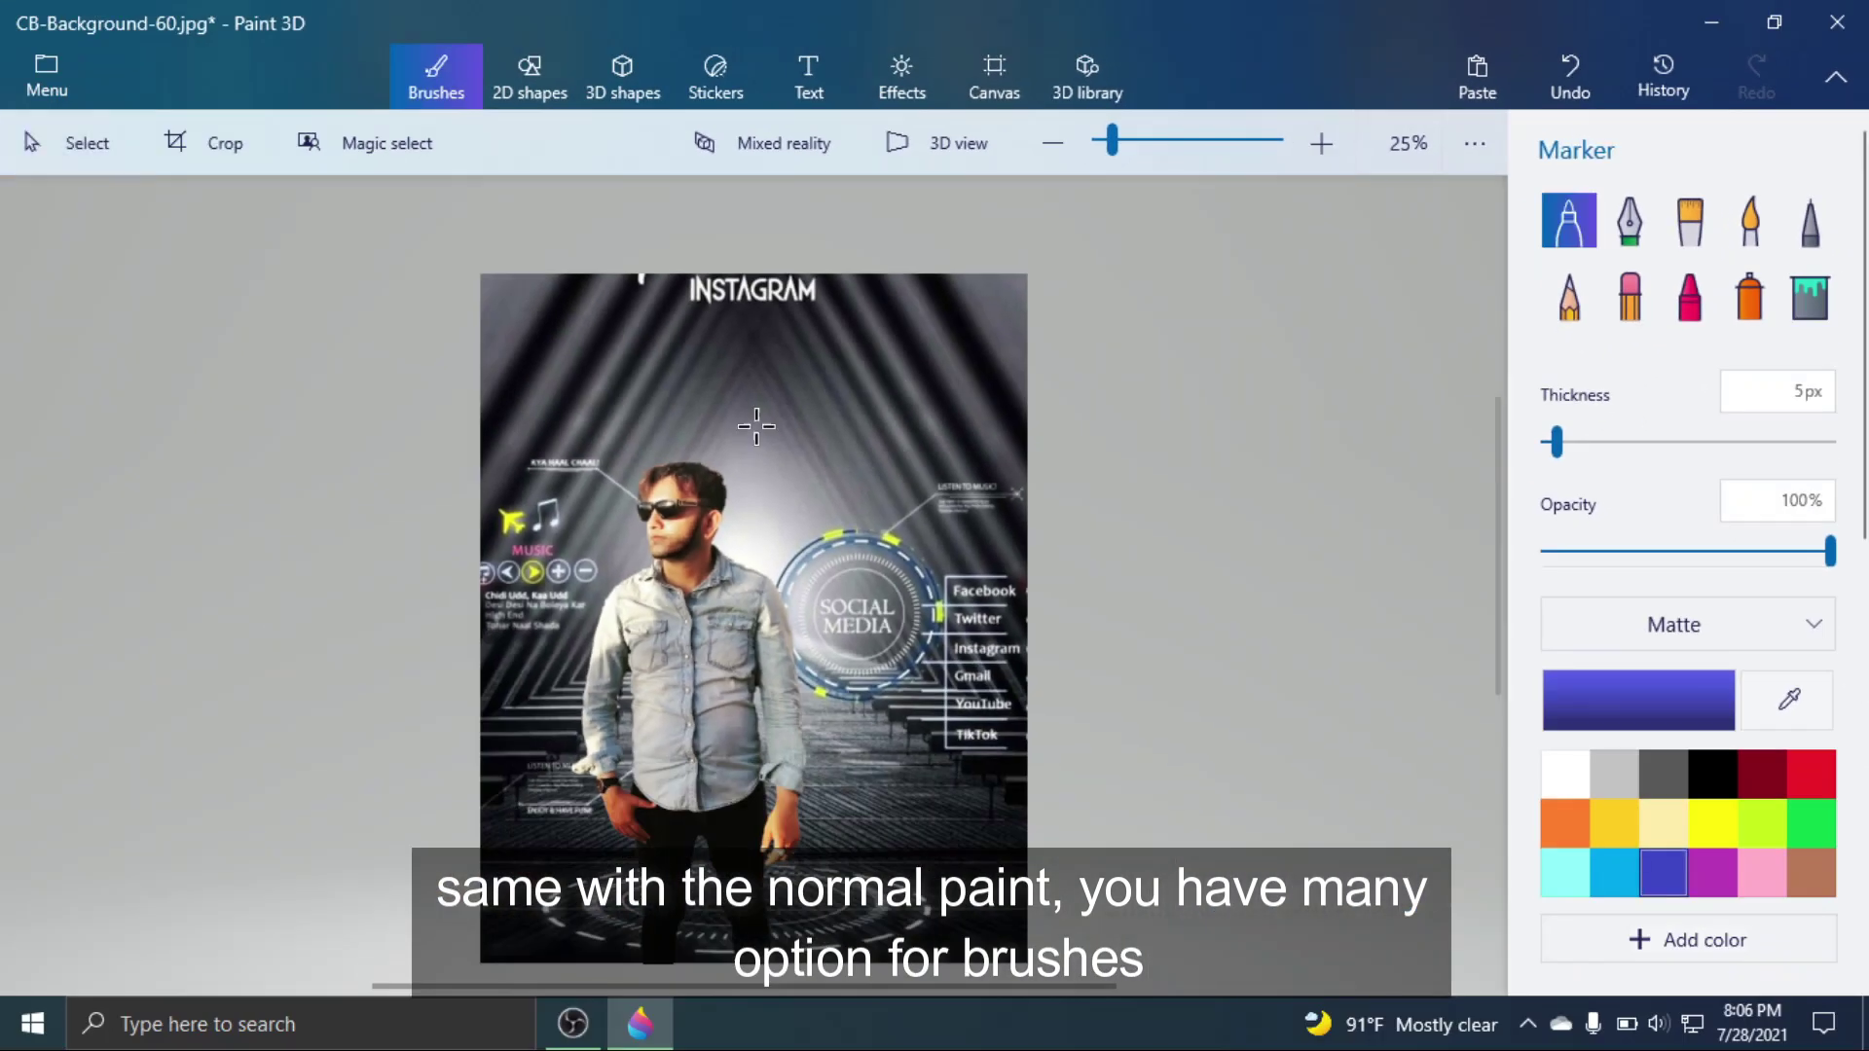
drag(756, 426, 847, 412)
click(1571, 309)
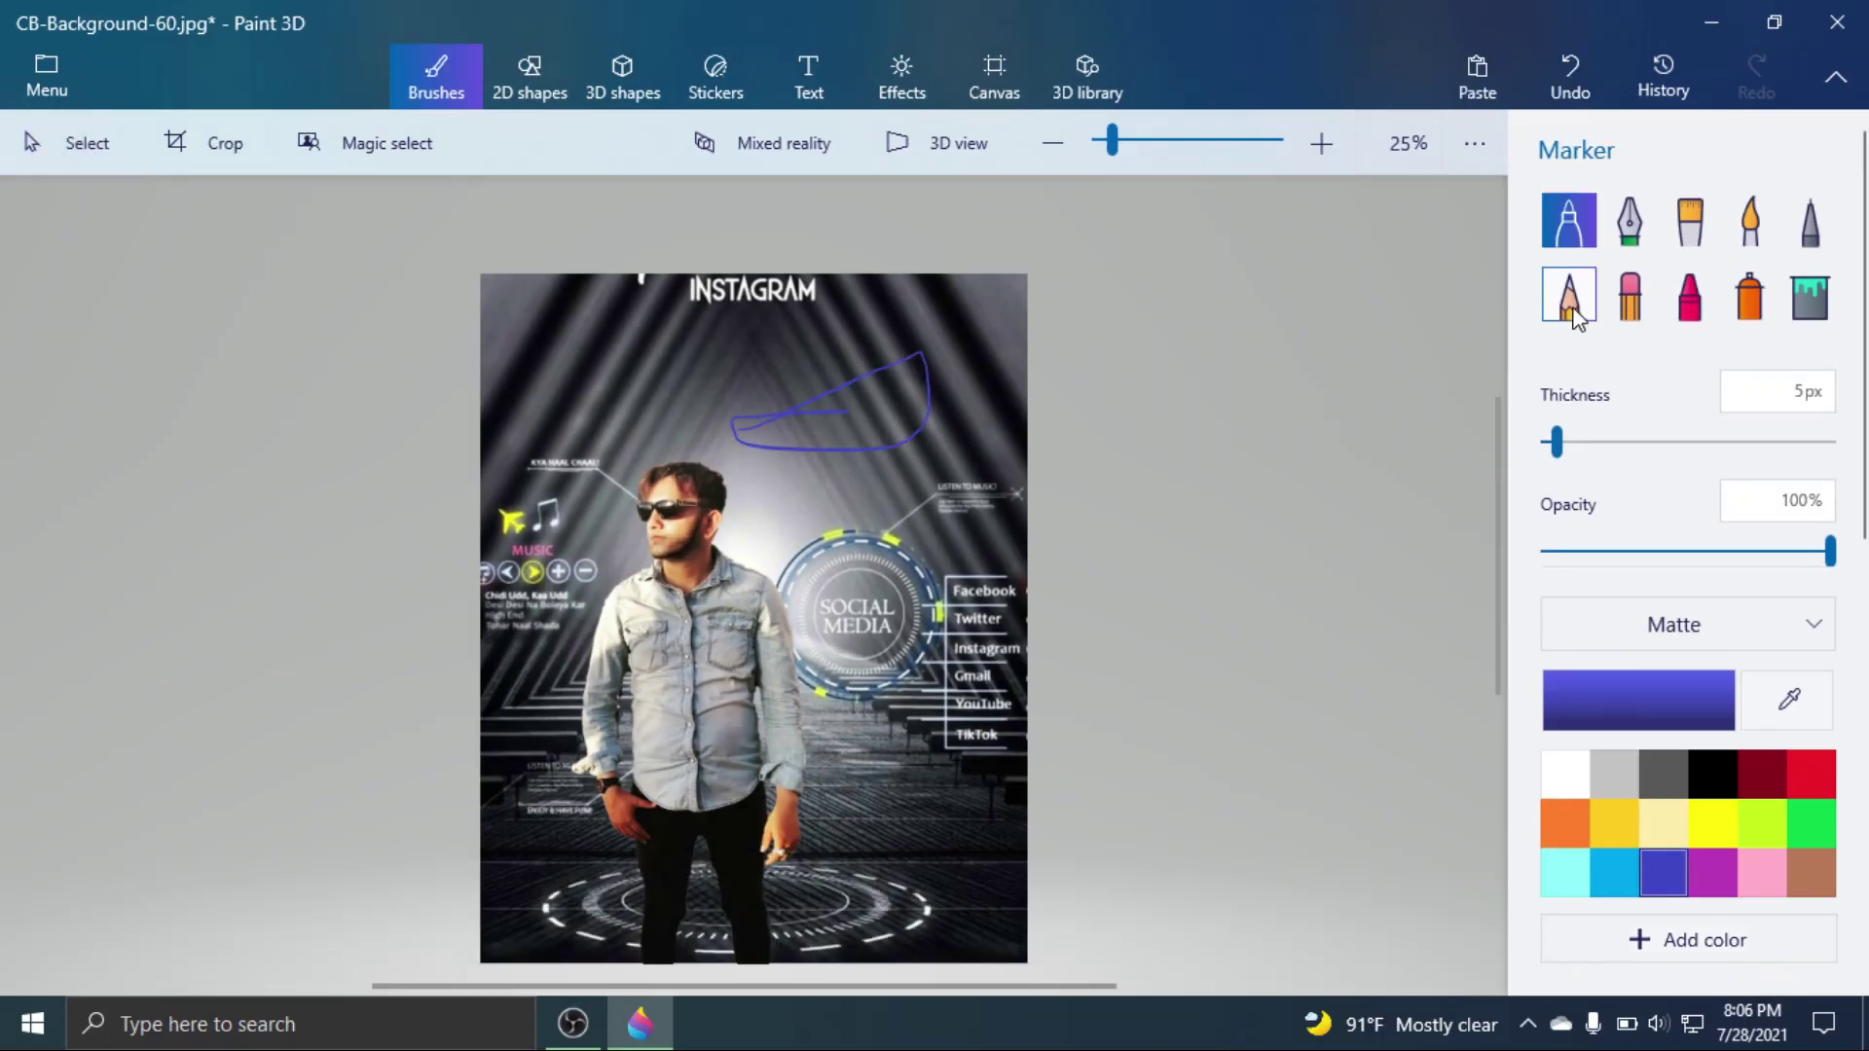
click(1749, 297)
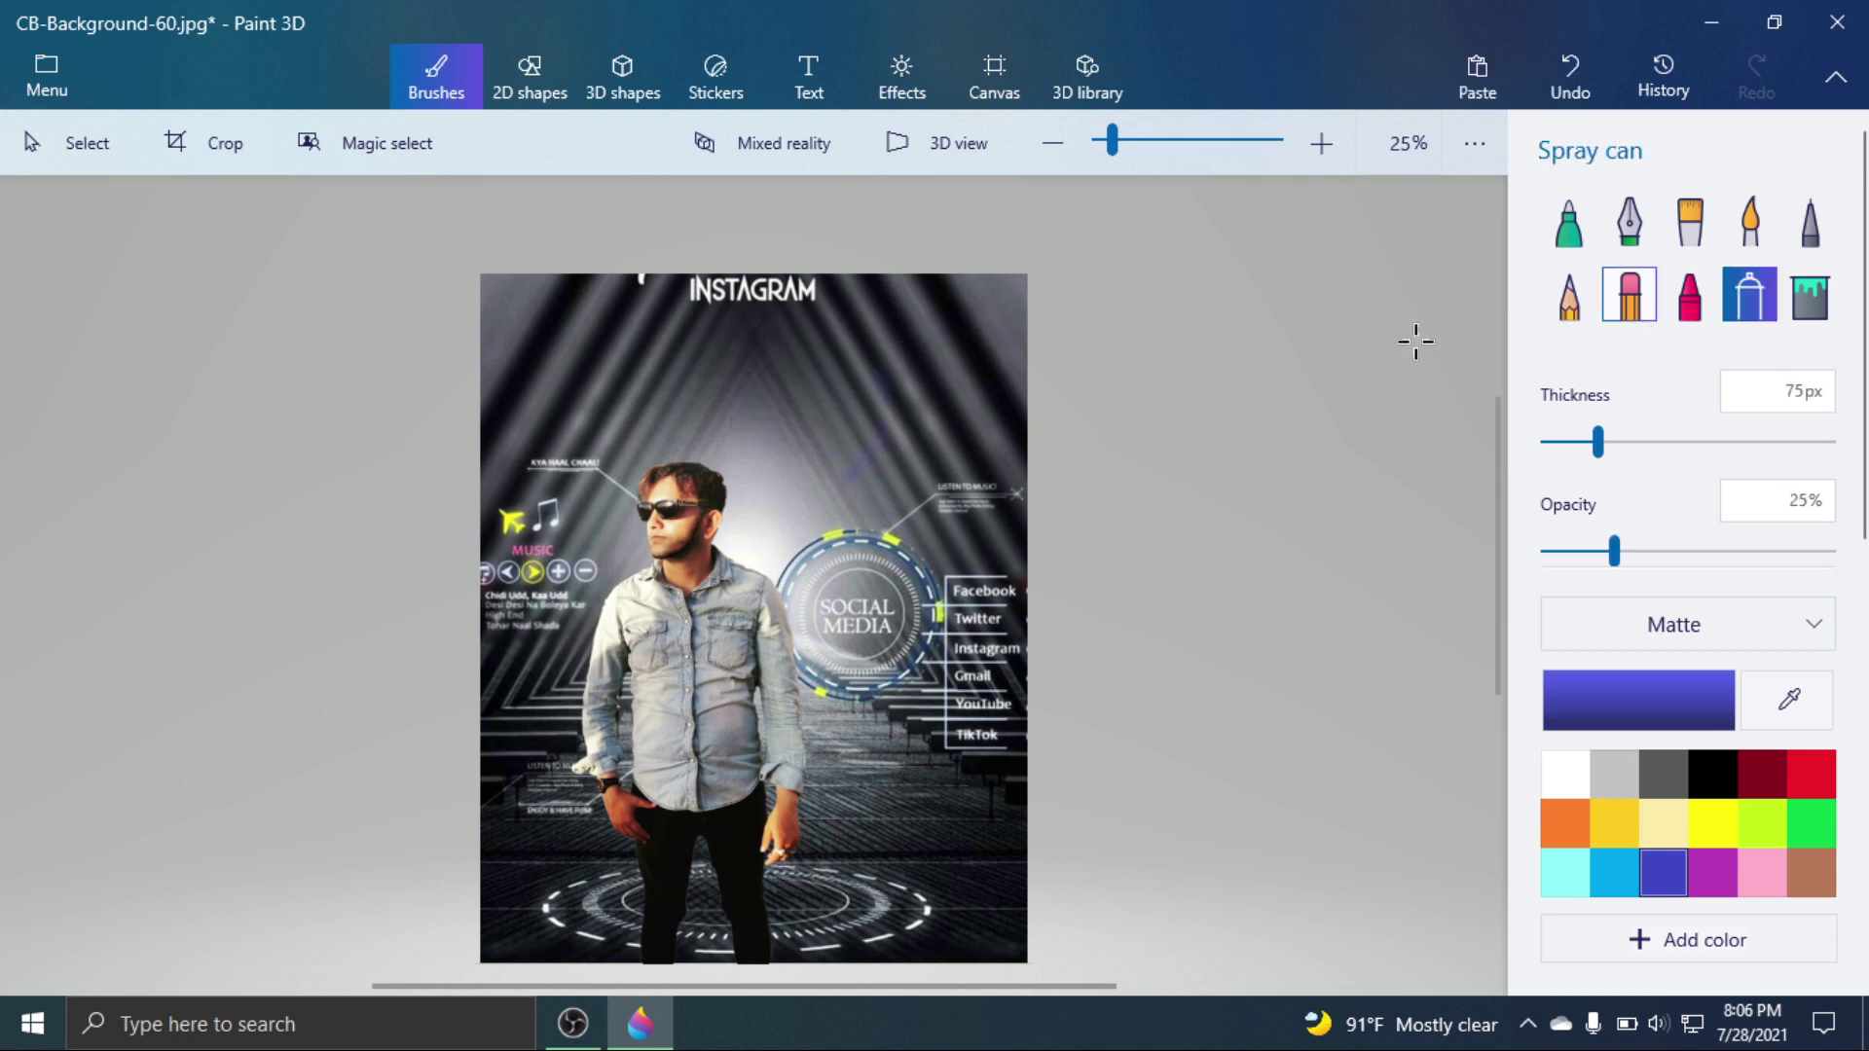
click(1630, 297)
drag(739, 428, 851, 343)
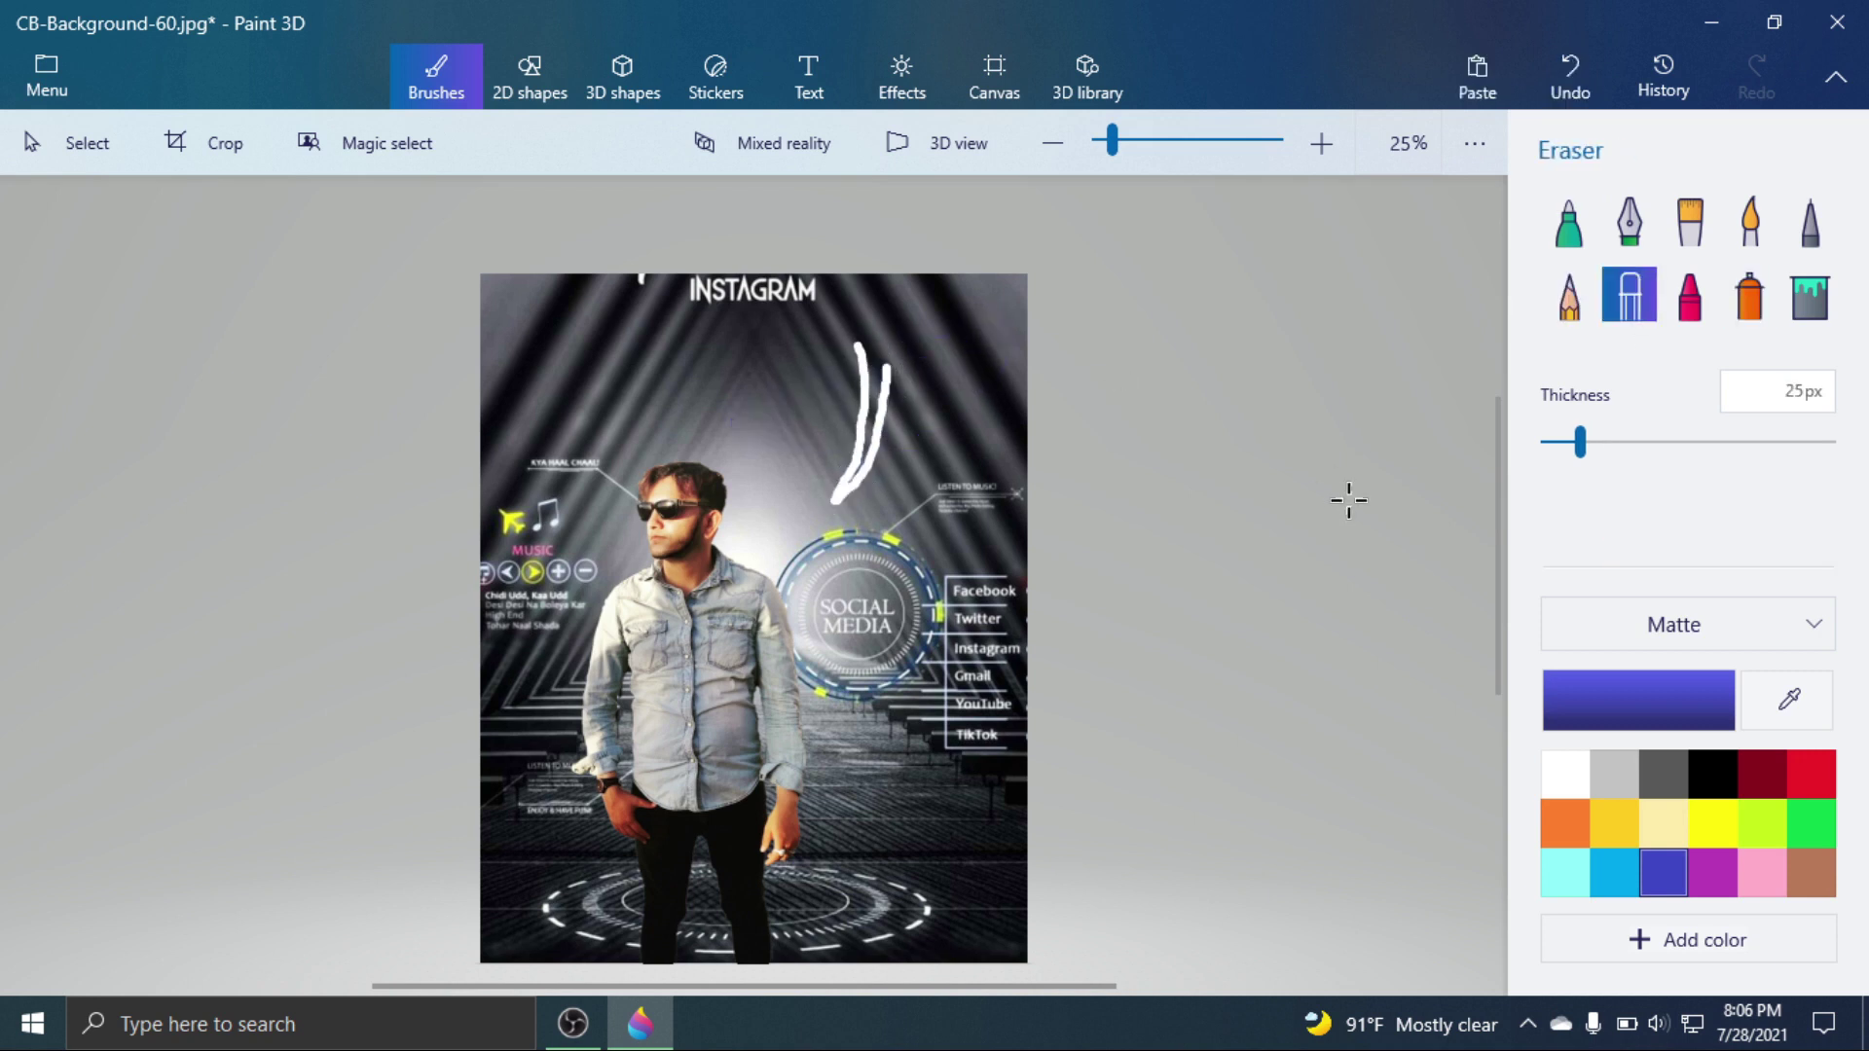
key(ctrl+z)
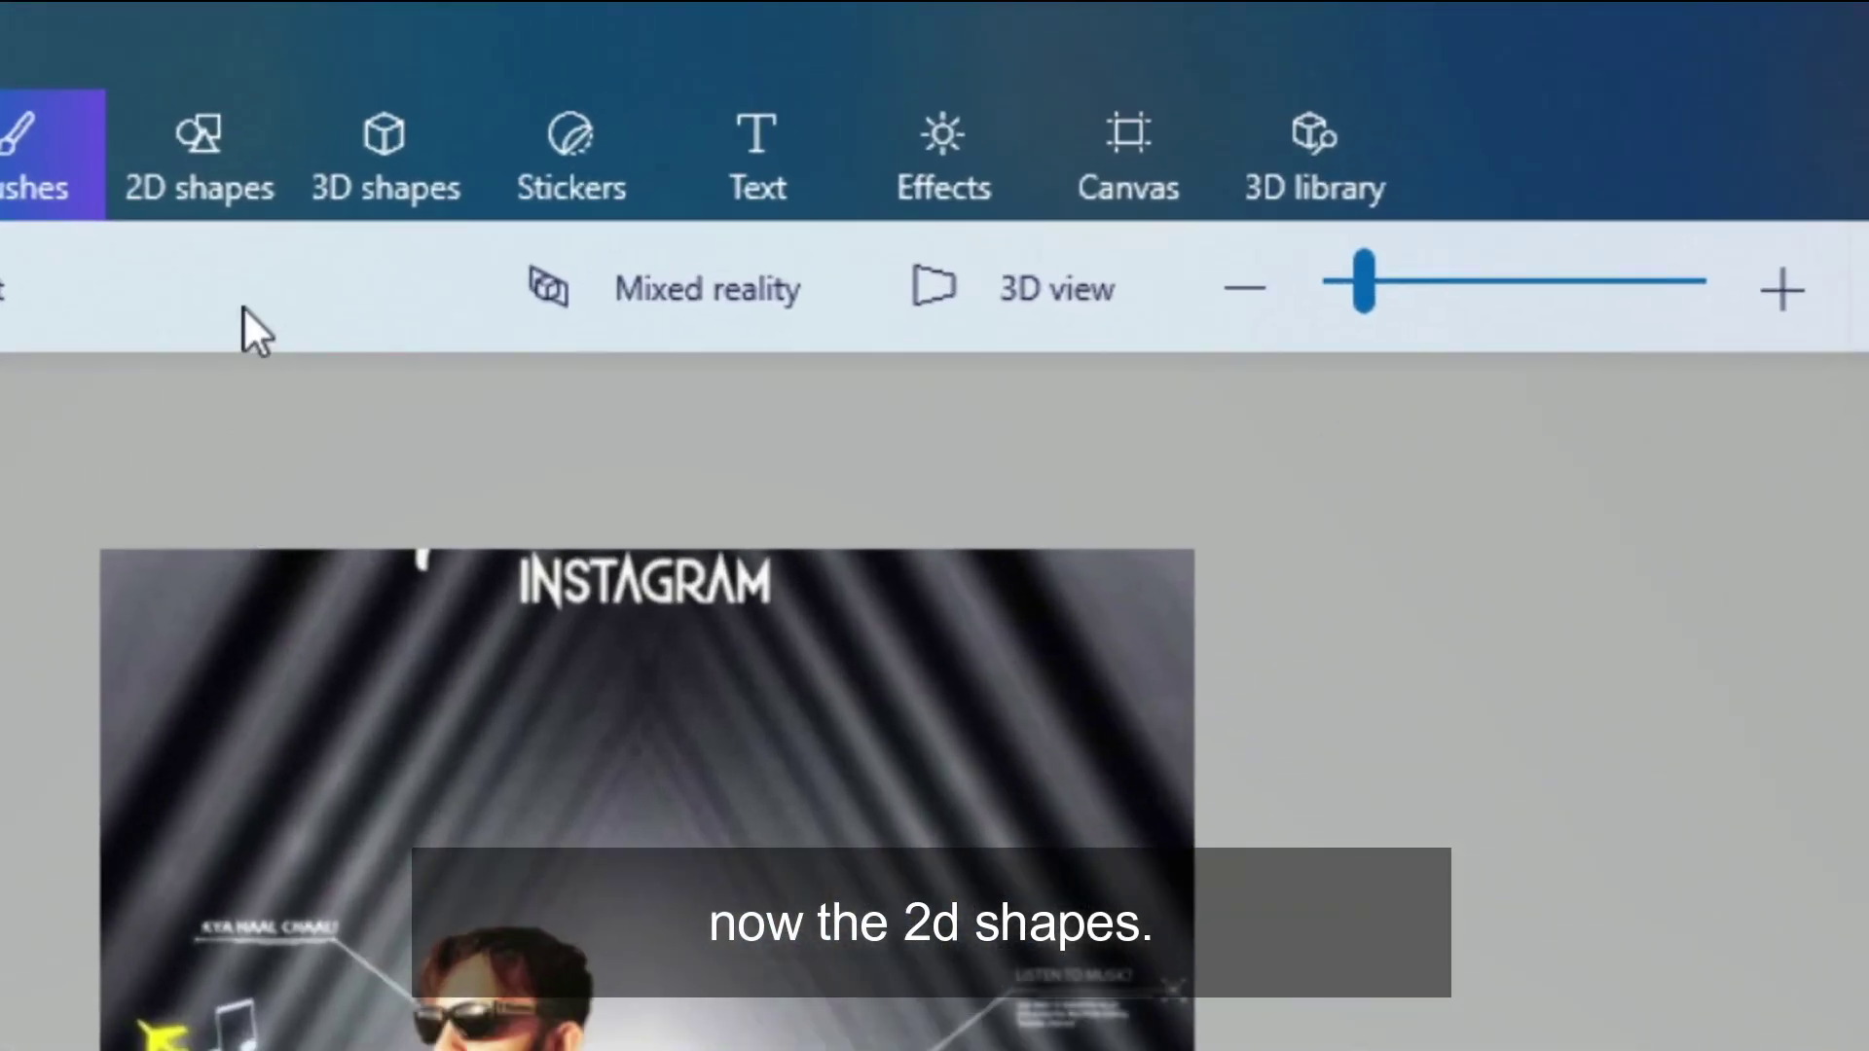
Draw a wide 2D speech bubble just below the INSTAGRAM title.
click(218, 167)
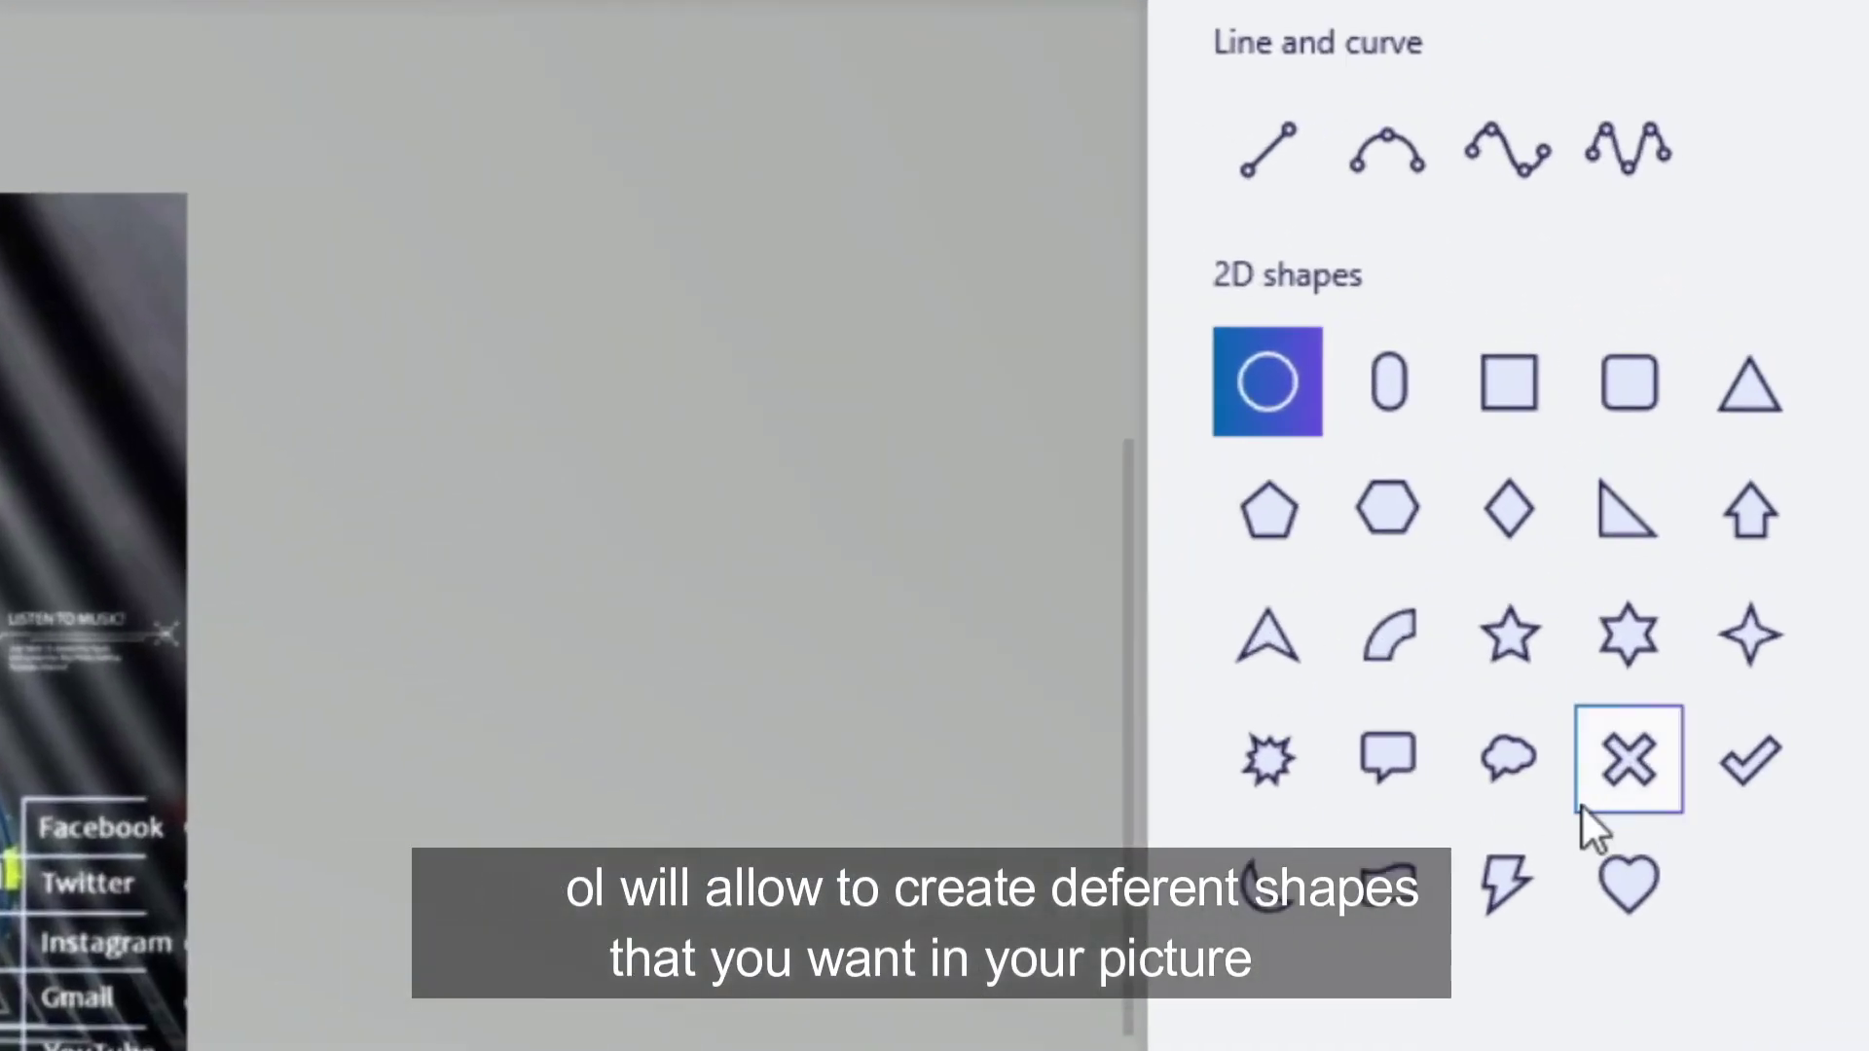
click(1412, 765)
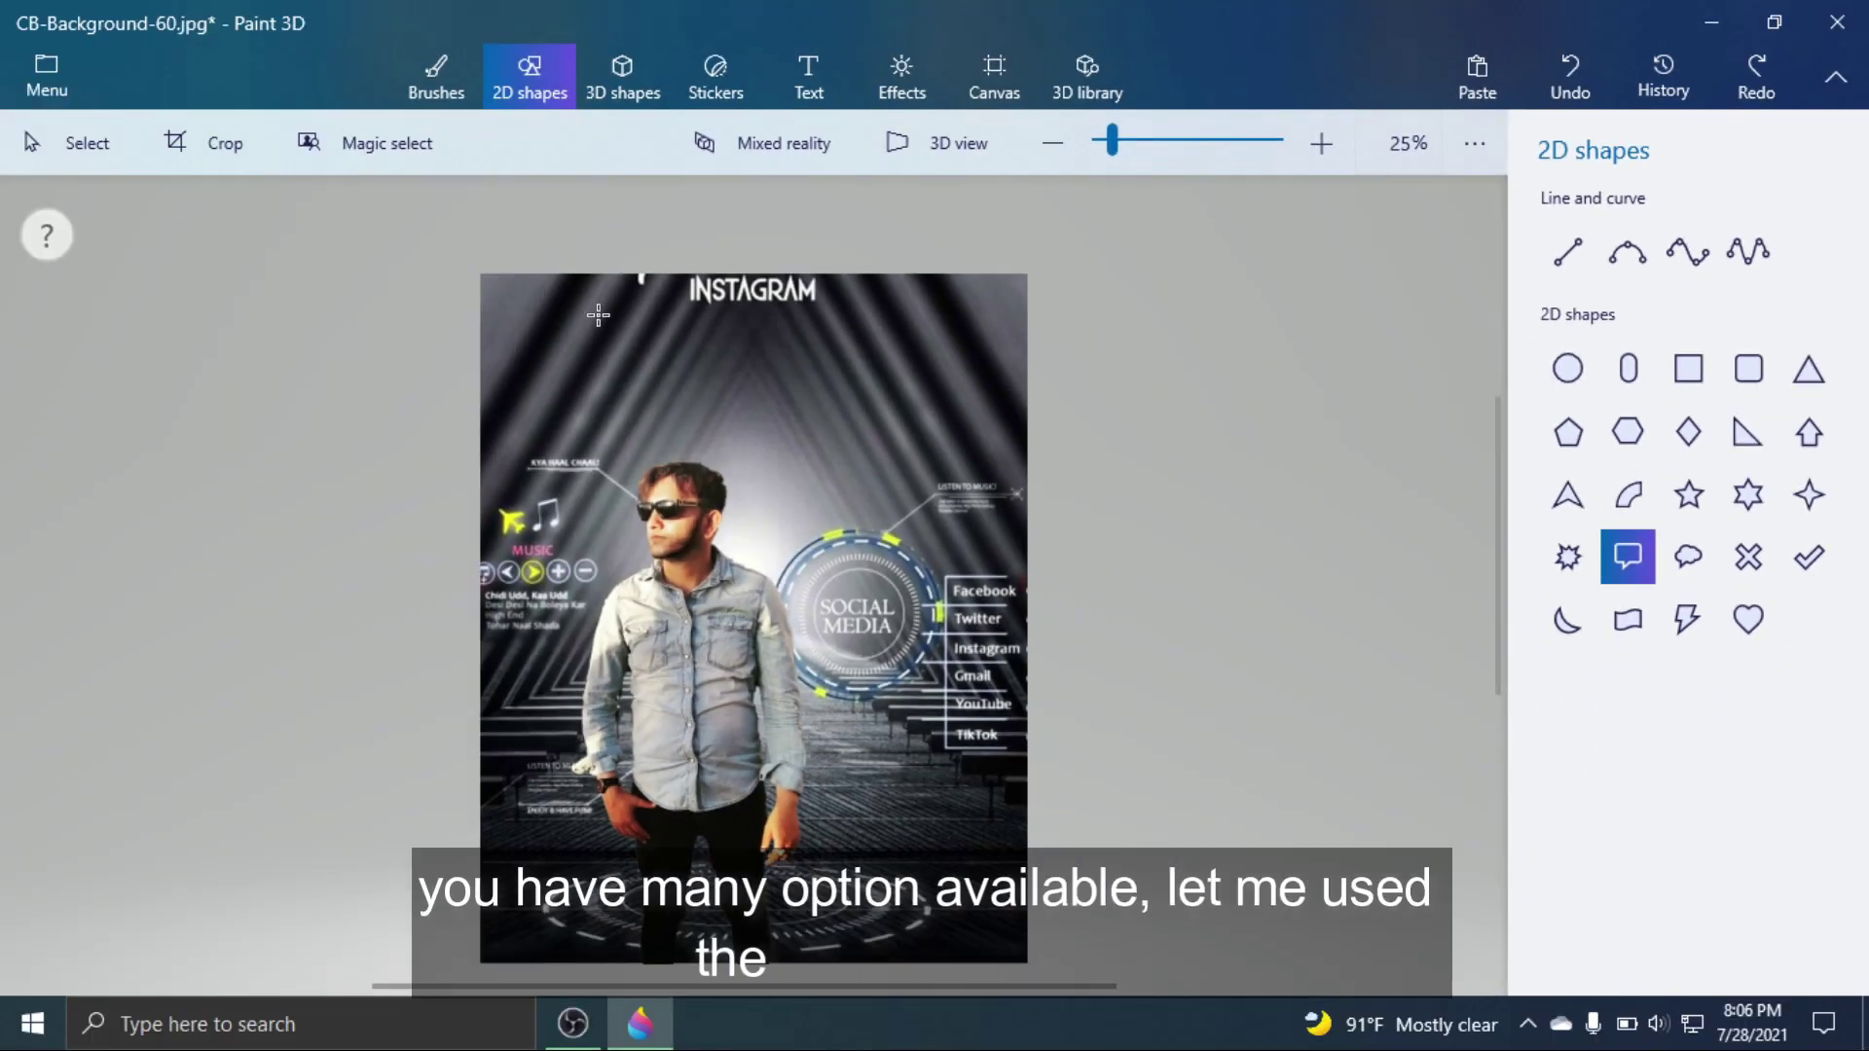
drag(819, 380, 942, 371)
drag(855, 314, 855, 322)
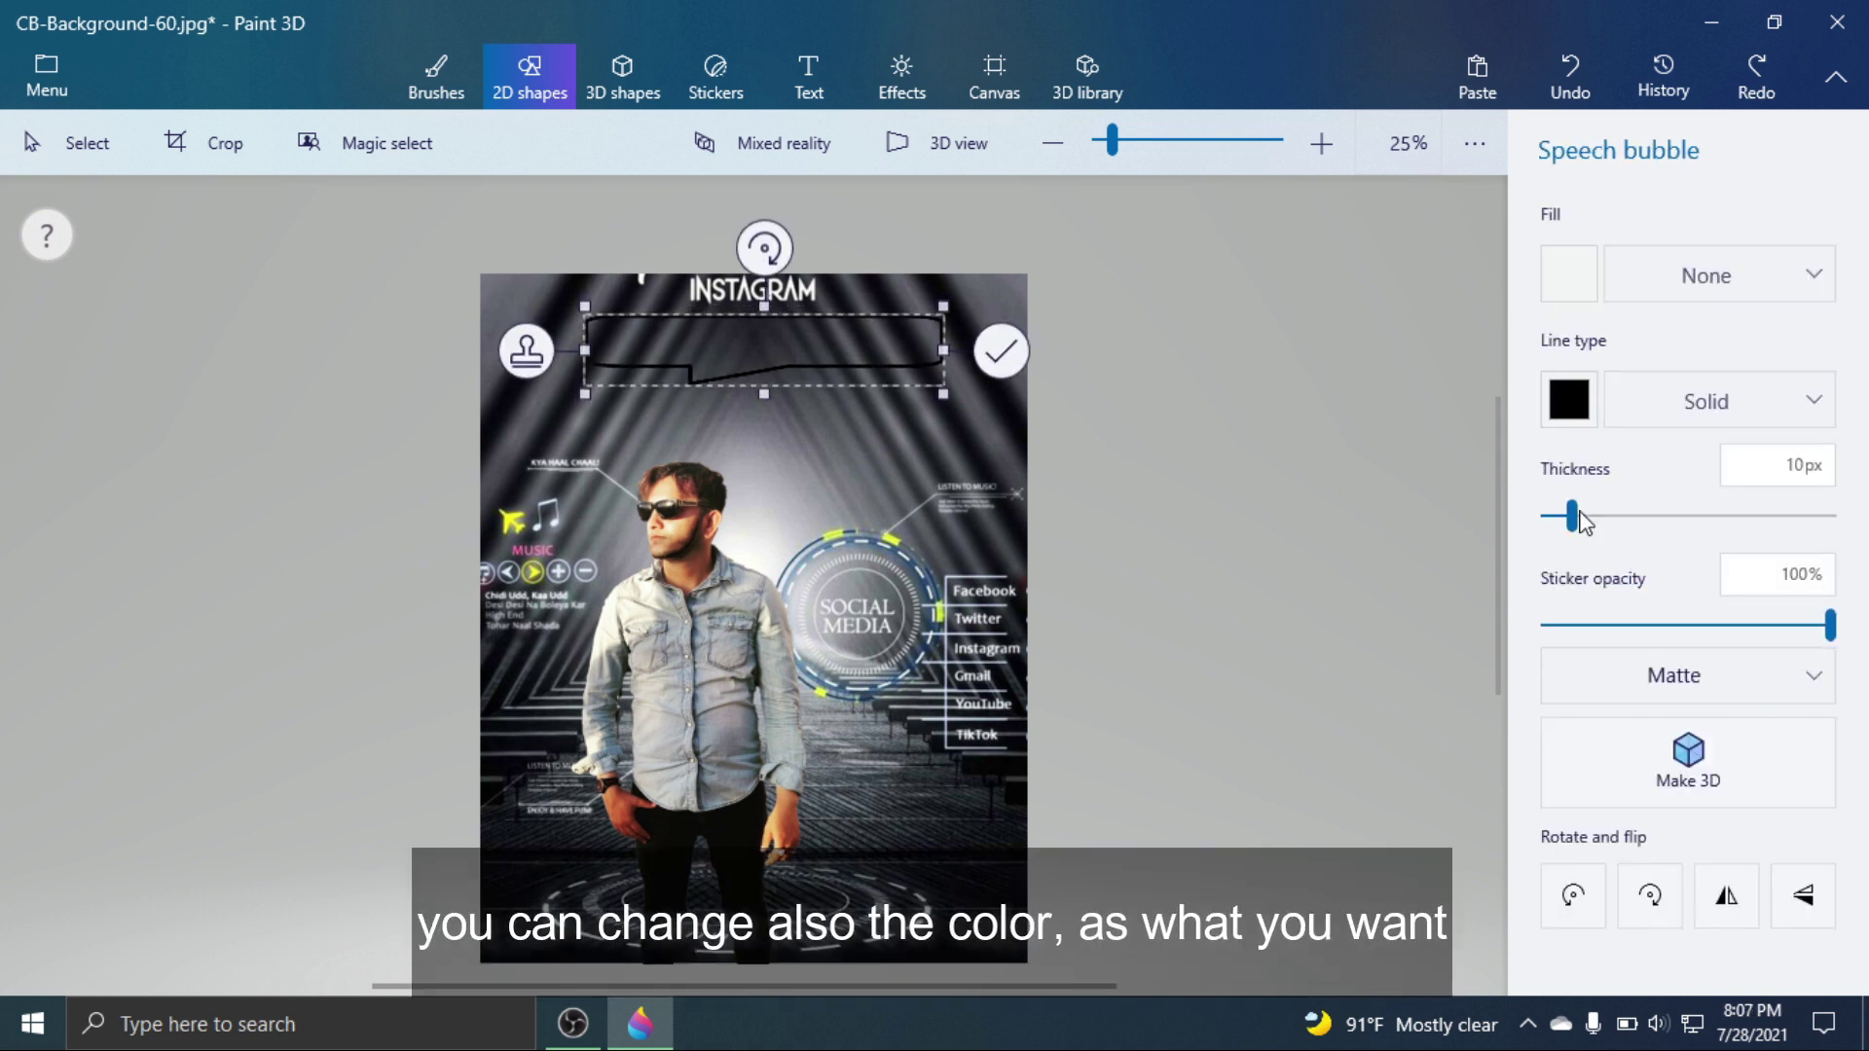
Keep the bubble outline light blue and finalize the speech bubble.
click(1569, 409)
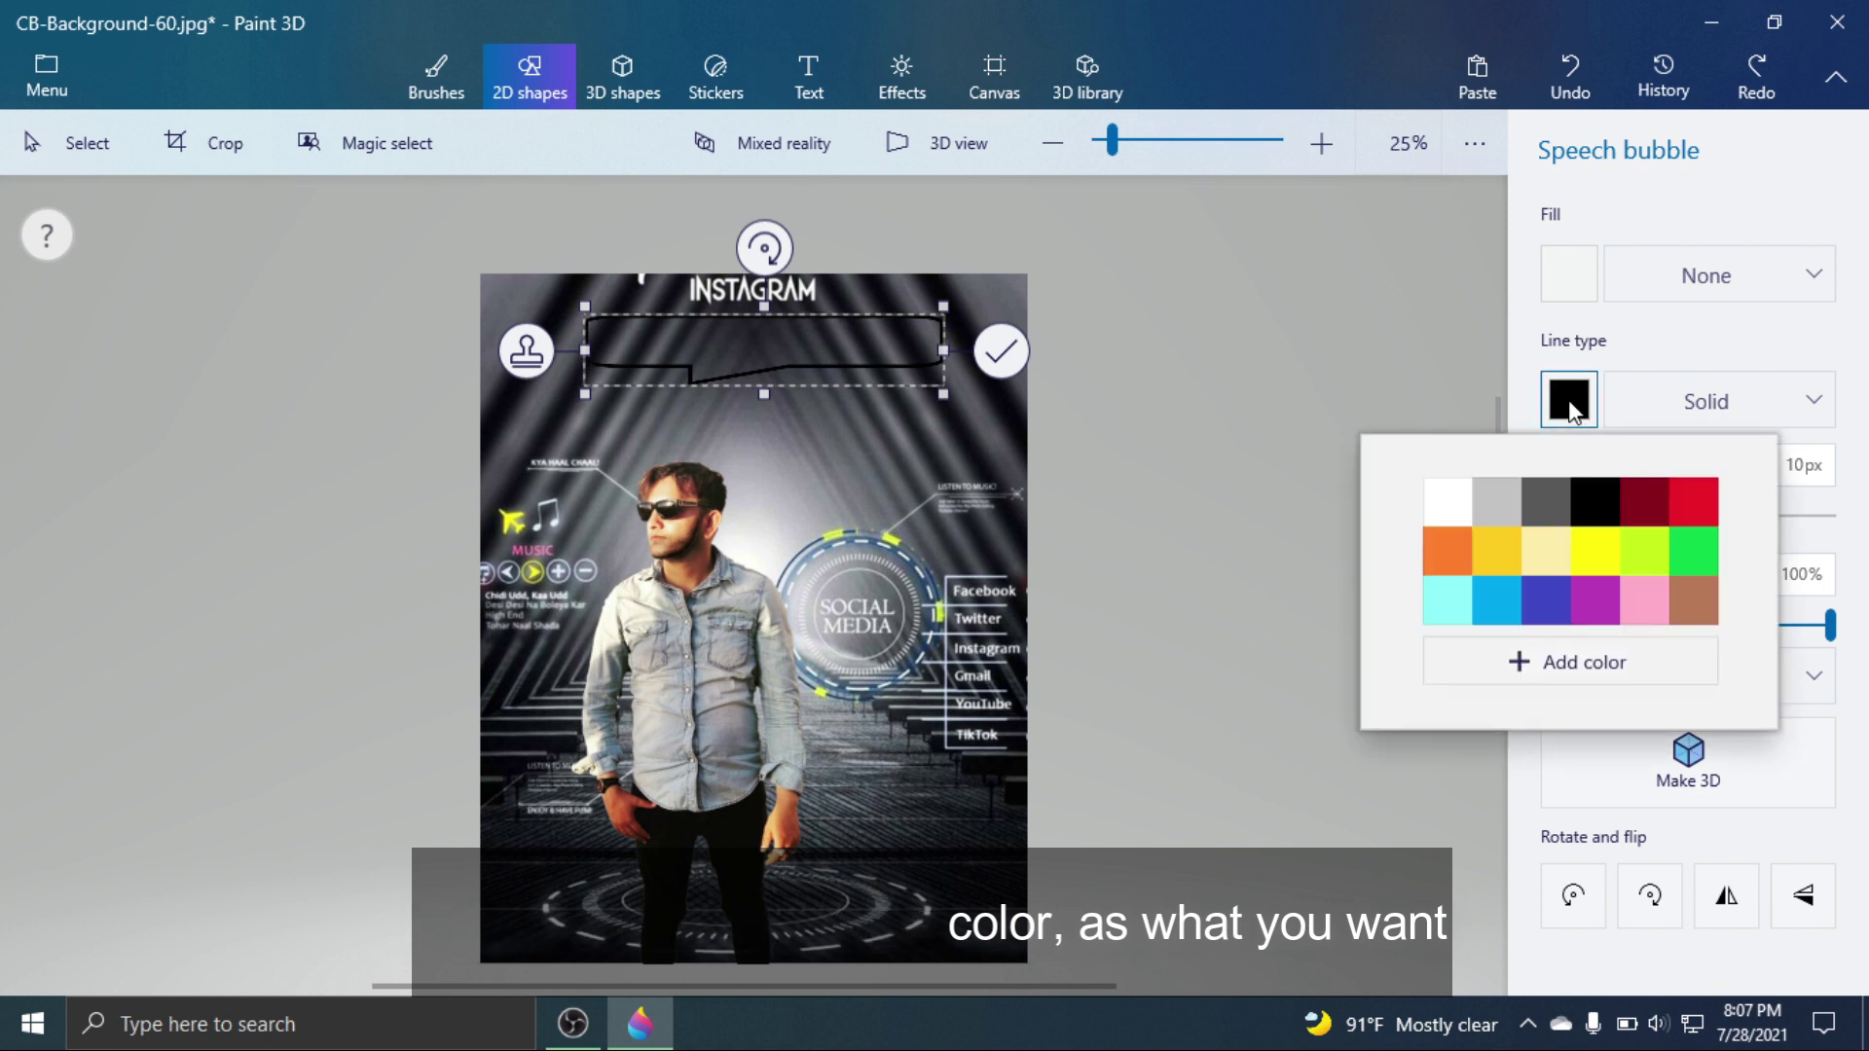
click(1546, 599)
key(ctrl+z)
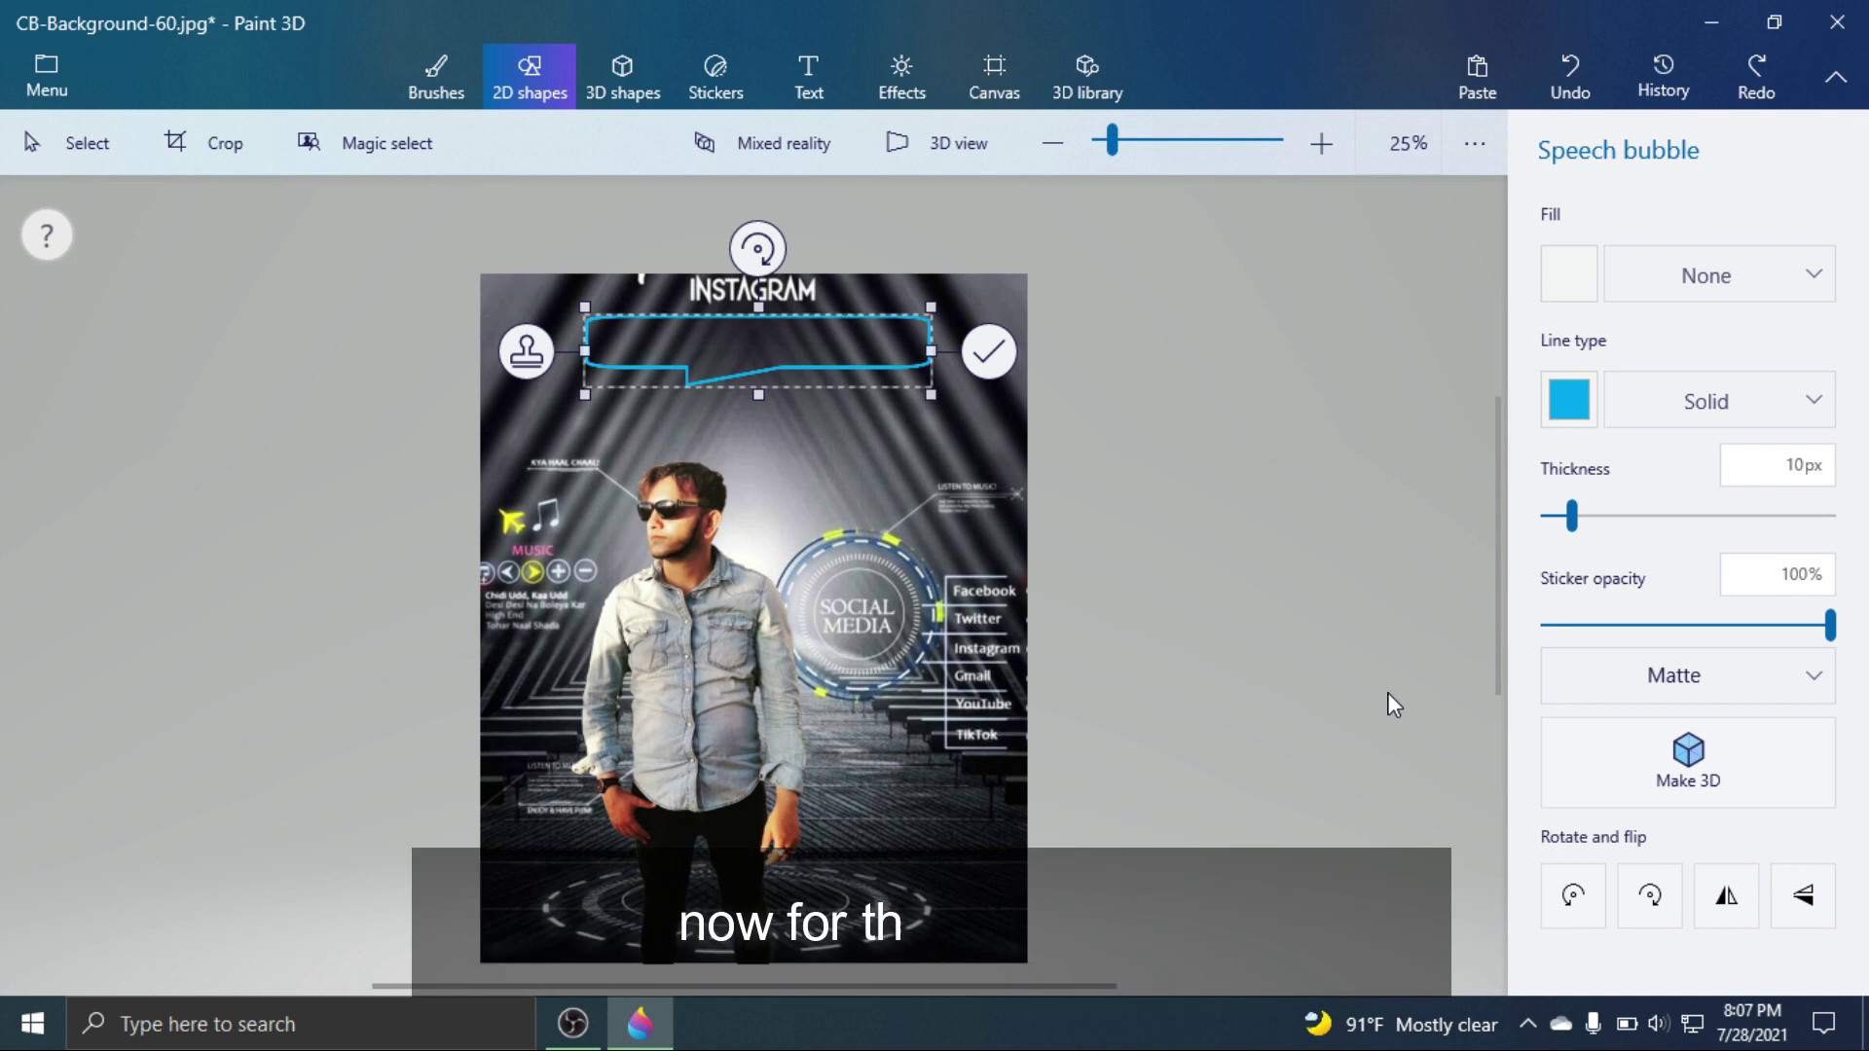
click(990, 352)
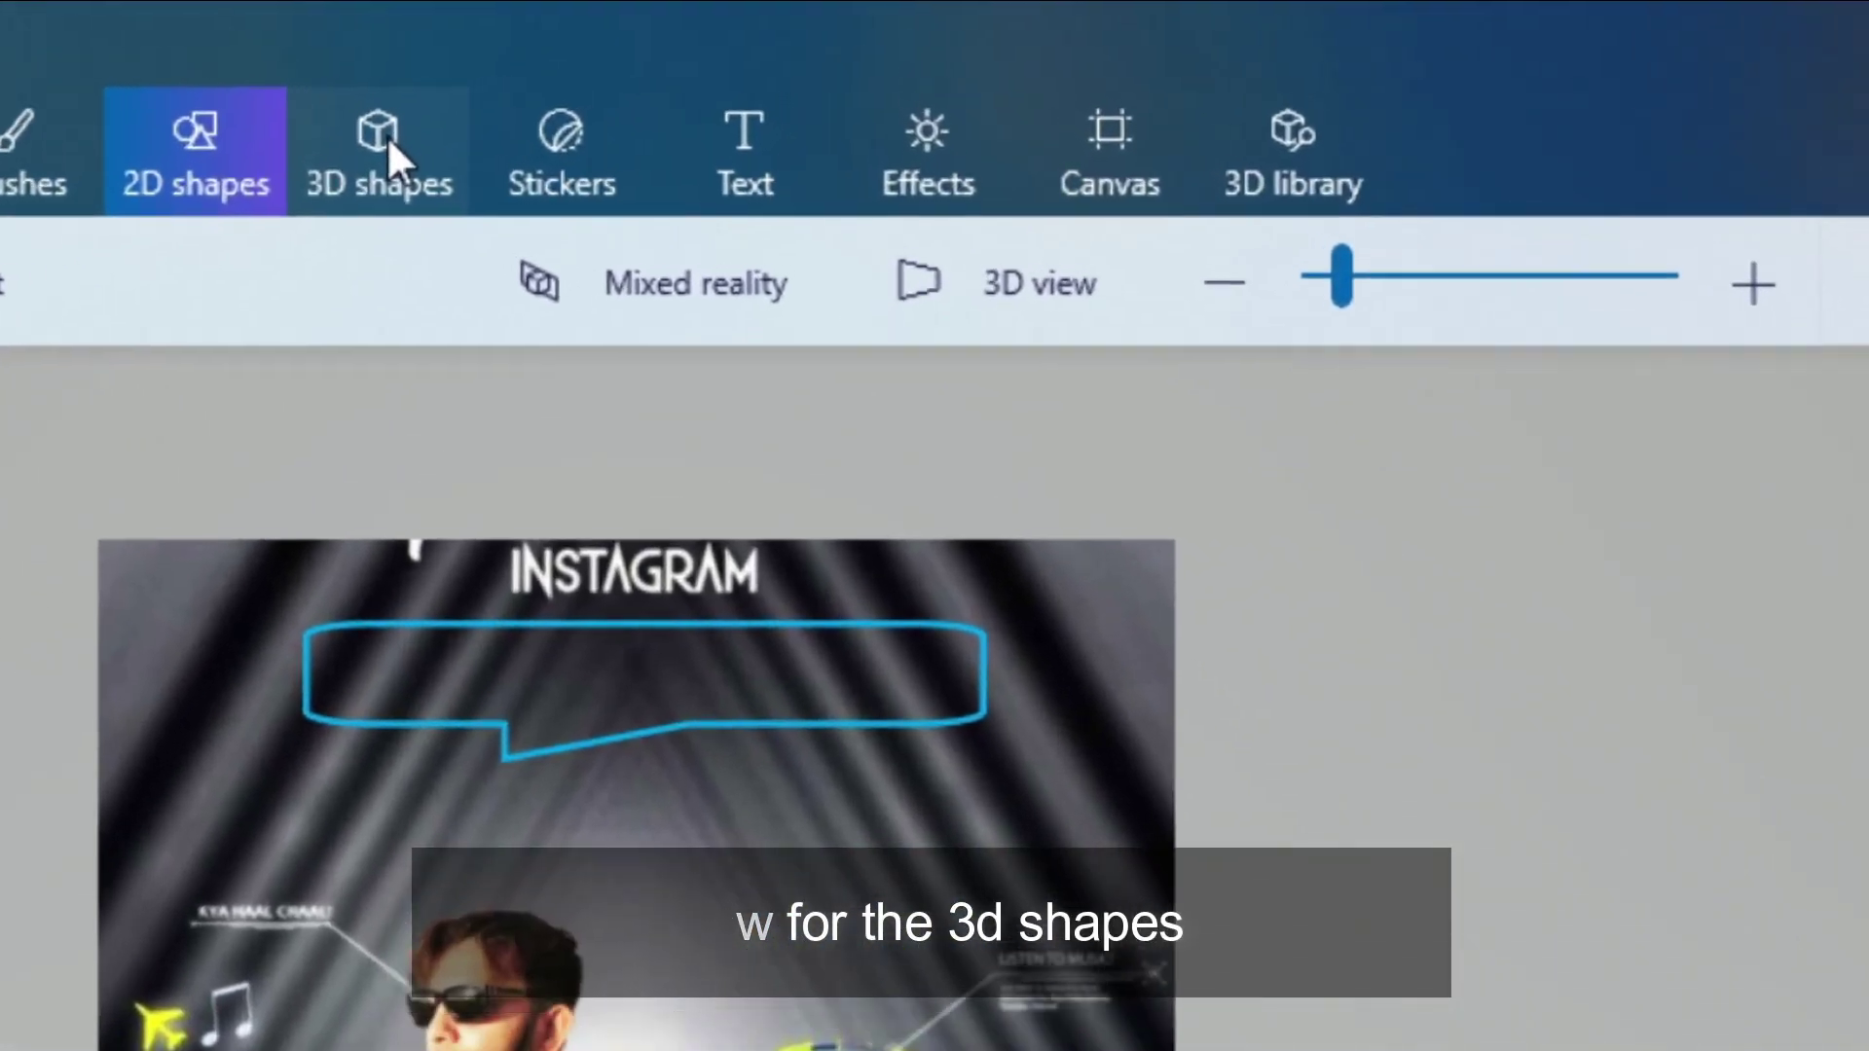
Add the black Horizon offroad car from the 3D library's Cool Cars collection.
click(387, 141)
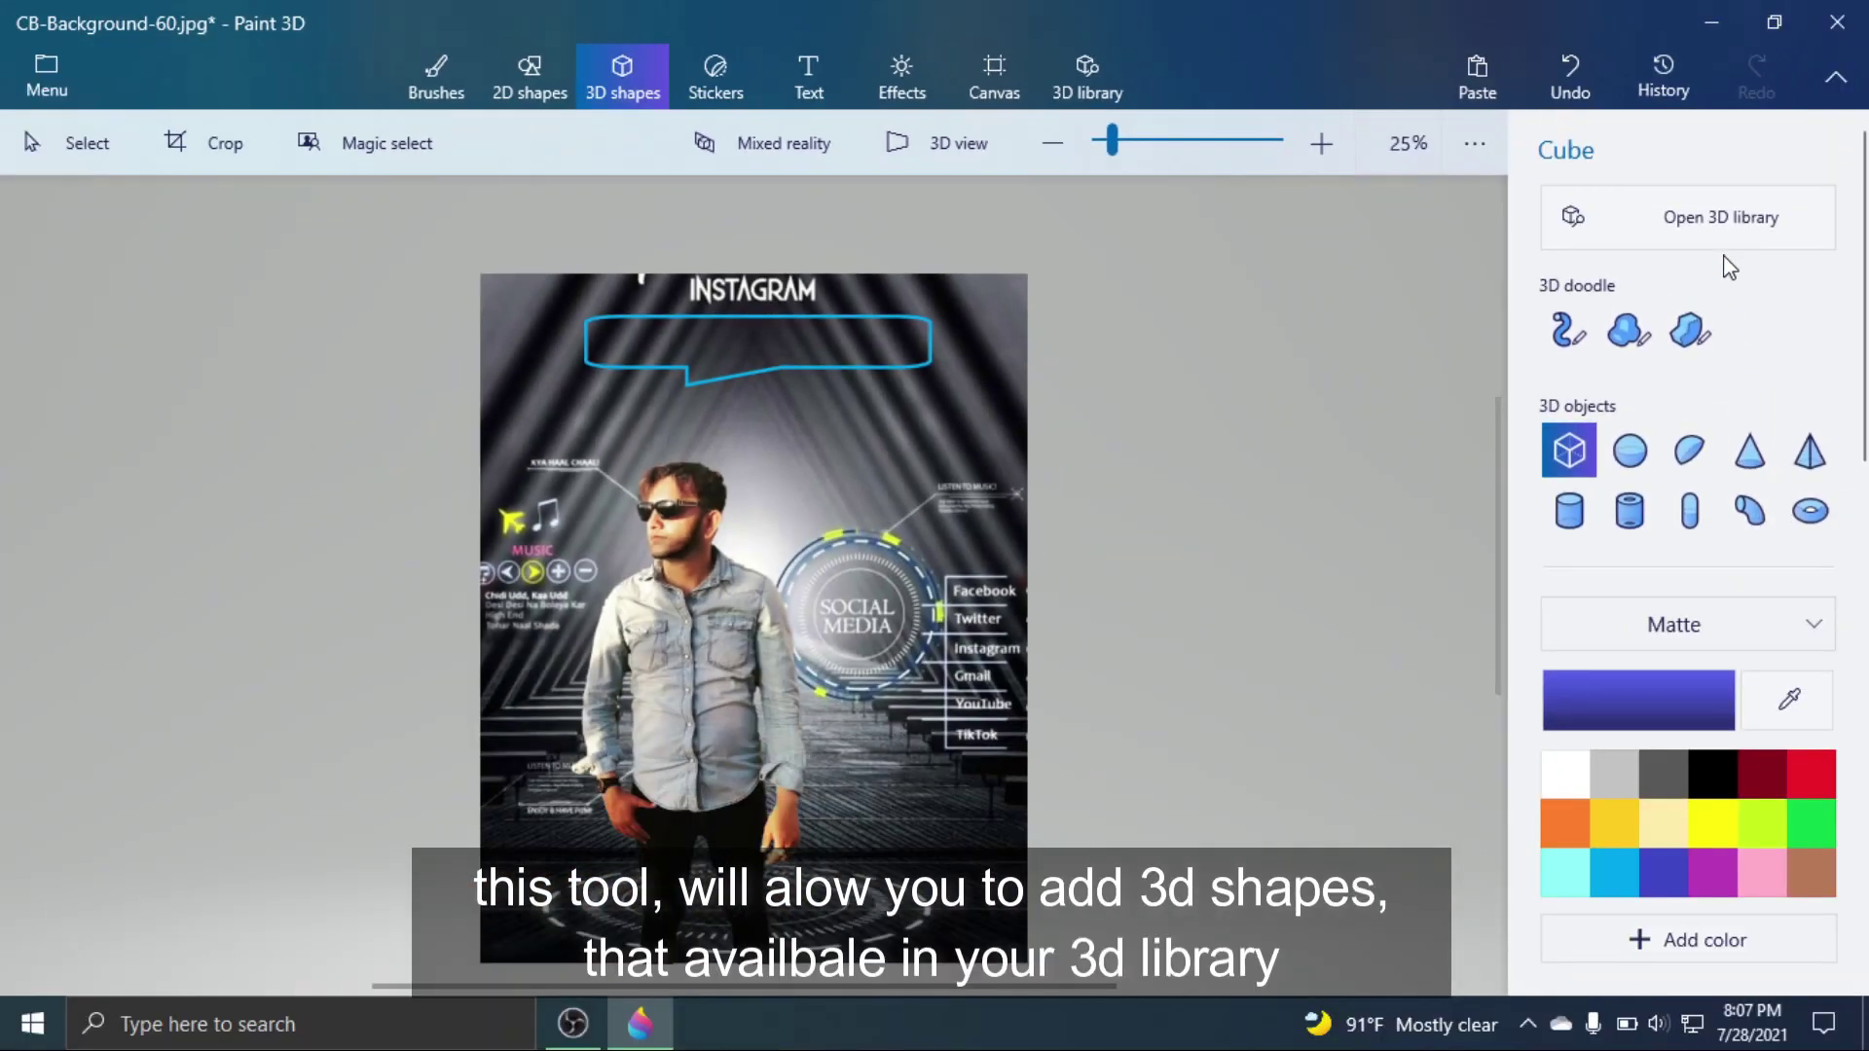
click(1740, 227)
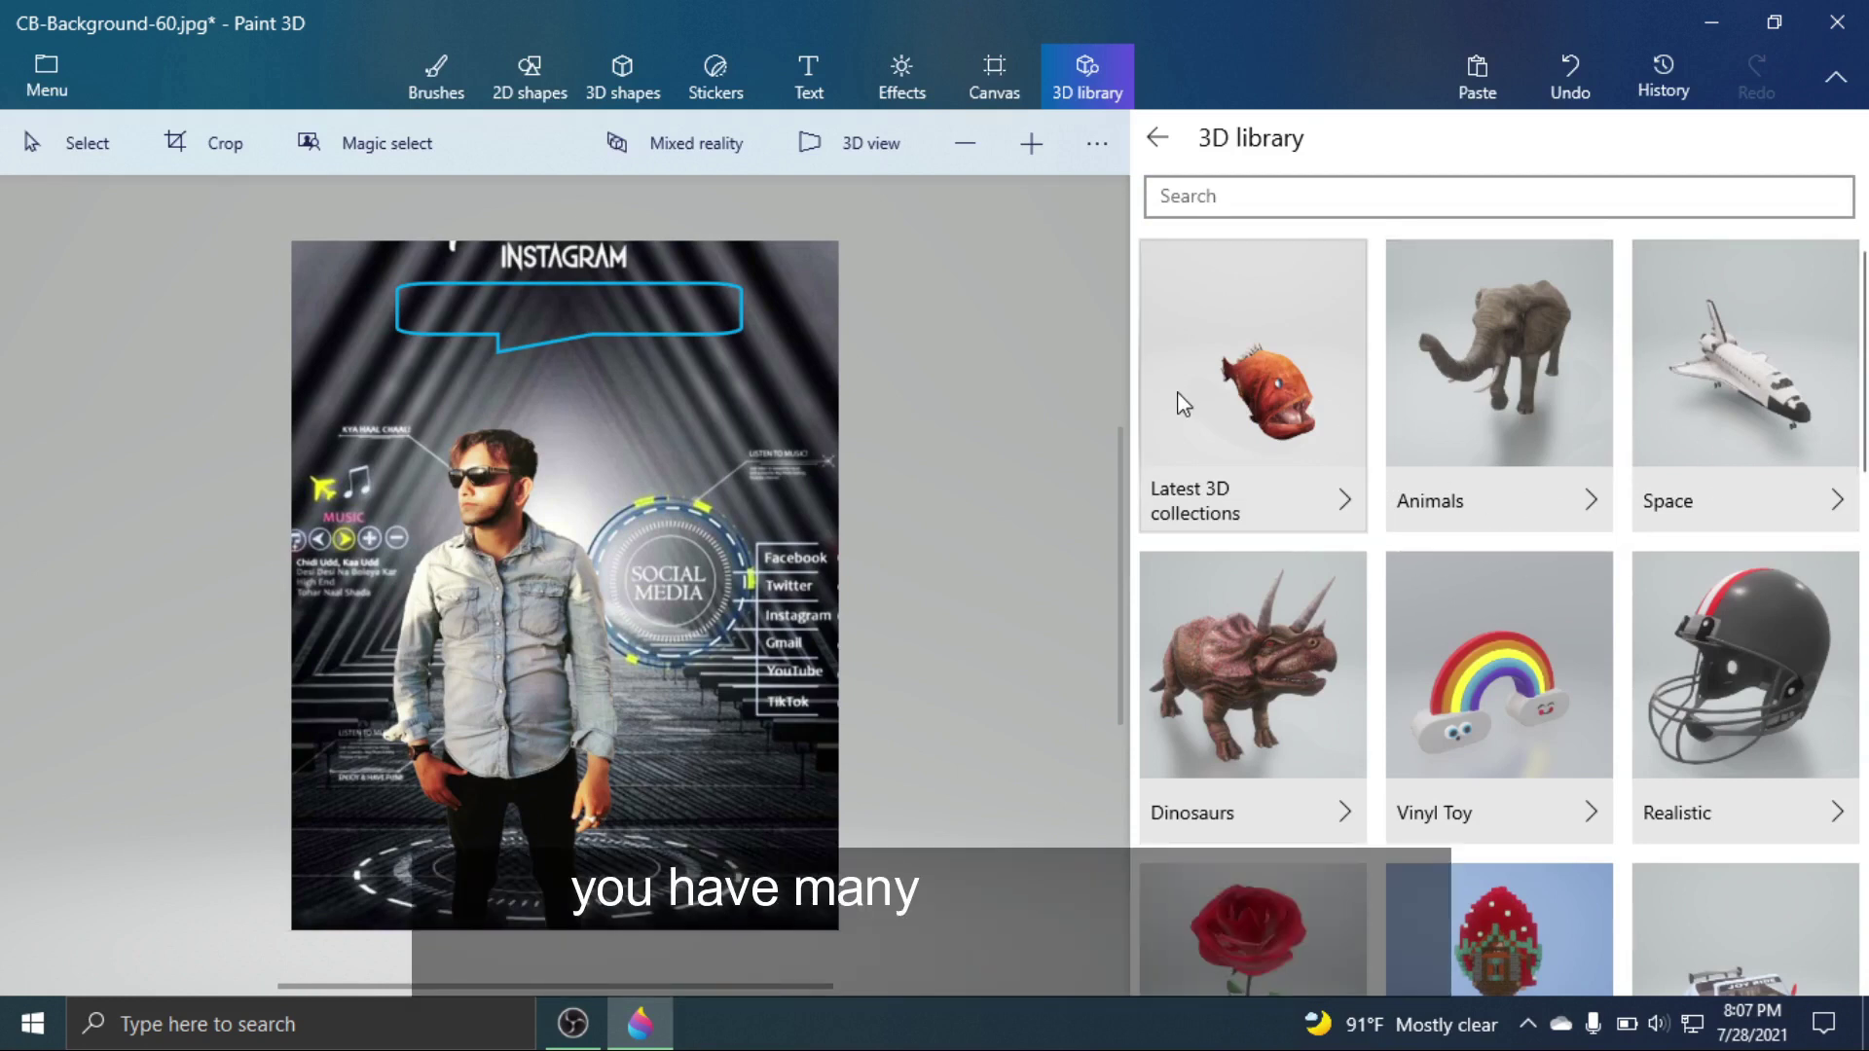
scroll(1726, 534, down, 5)
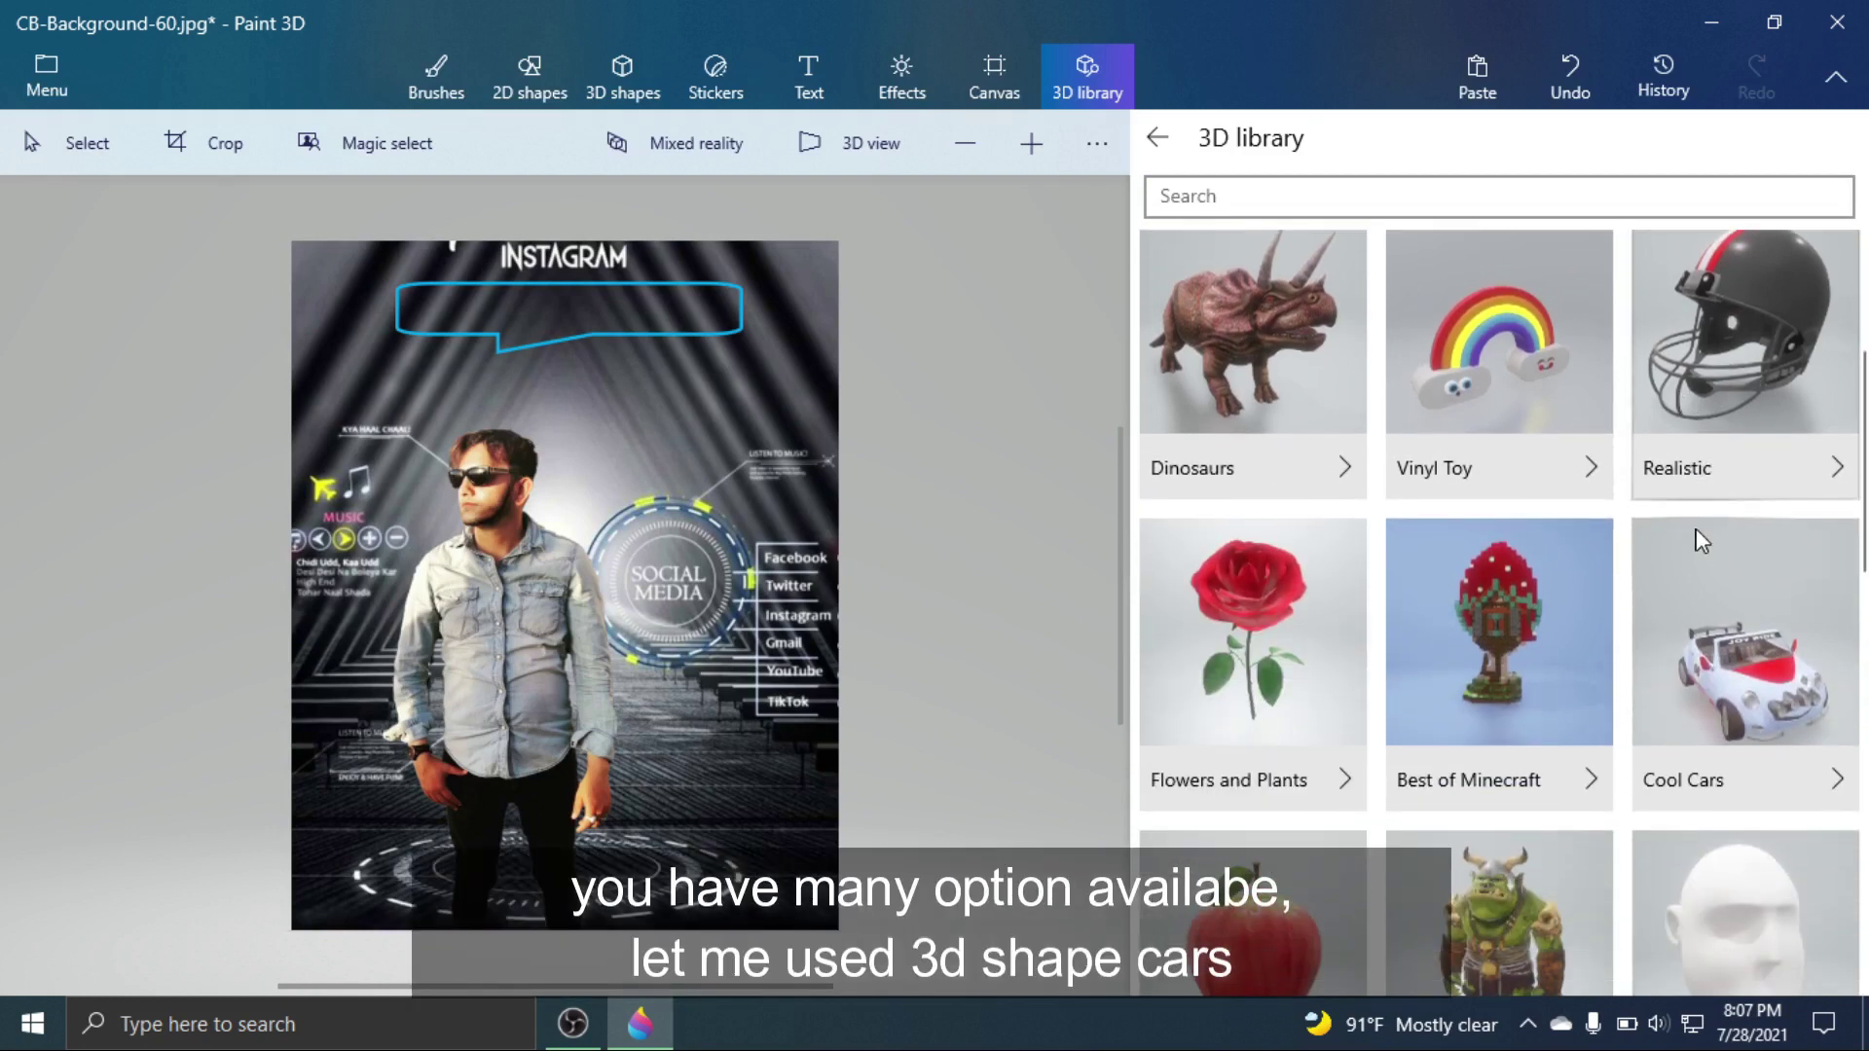
click(1705, 538)
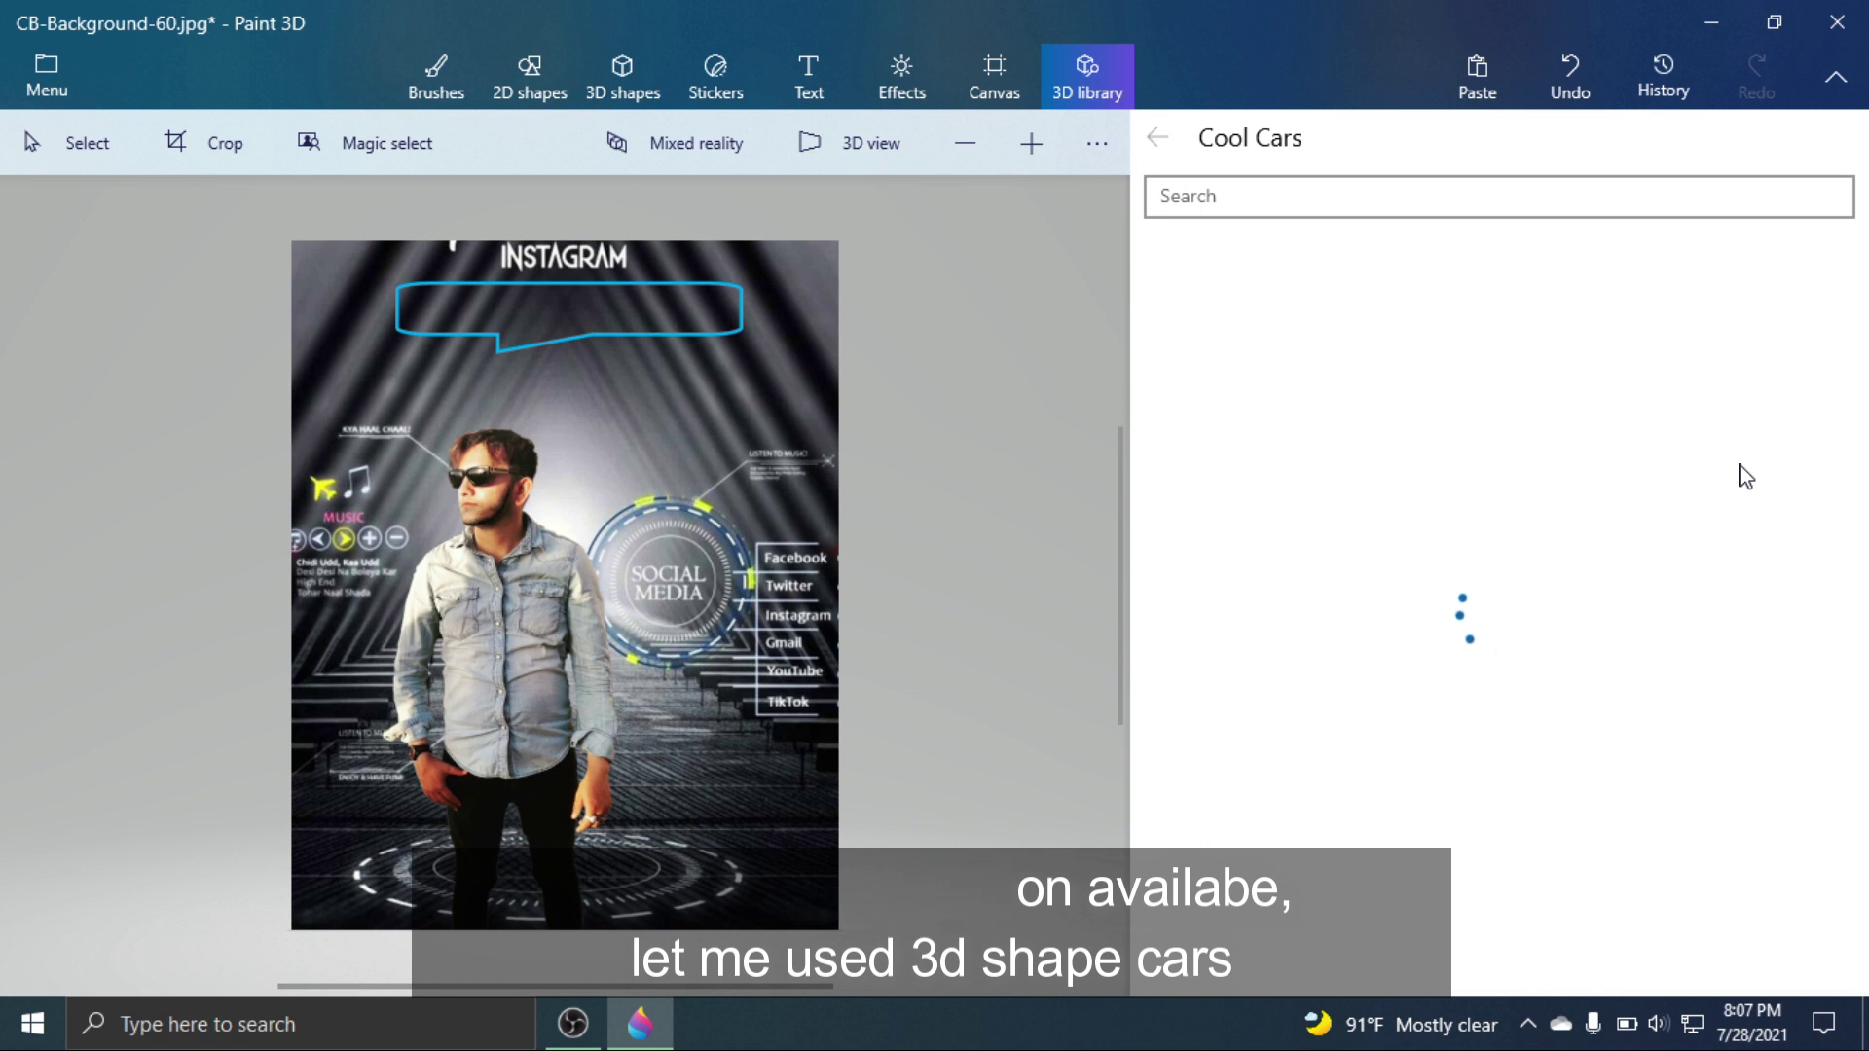
scroll(1737, 470, down, 6)
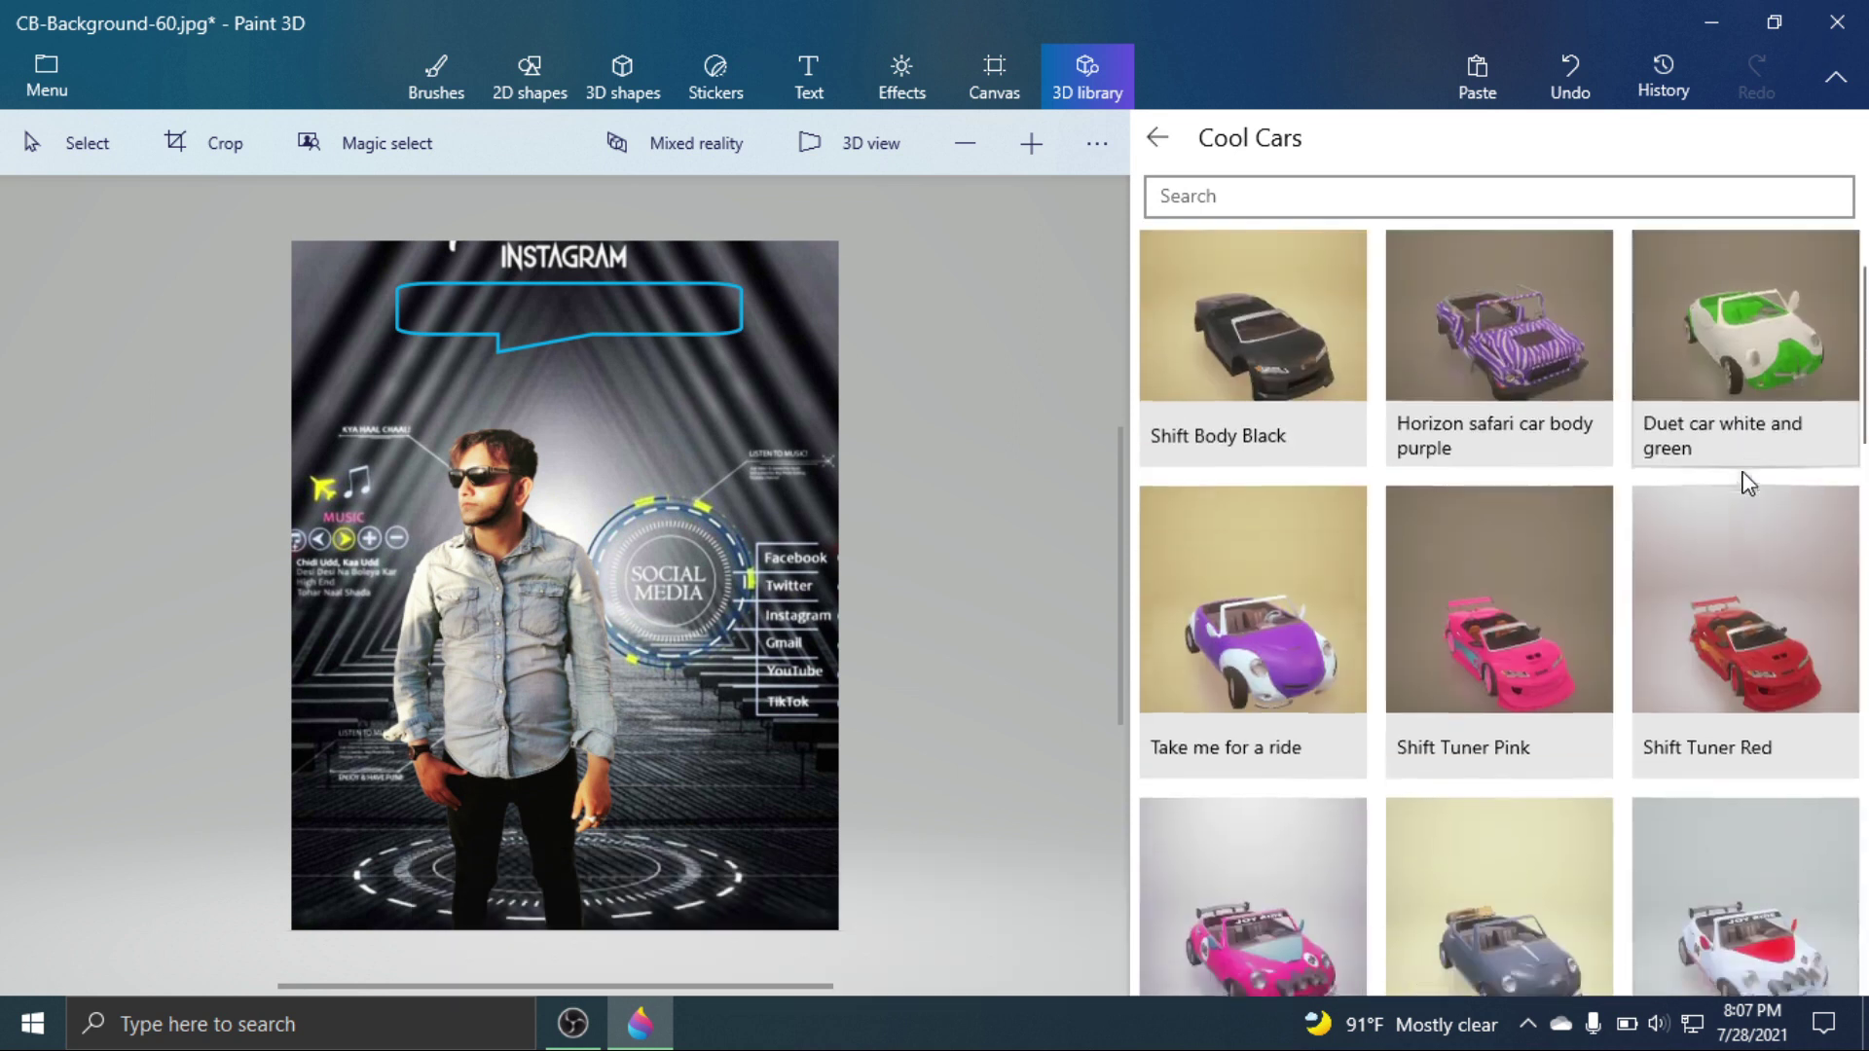
scroll(1745, 474, down, 8)
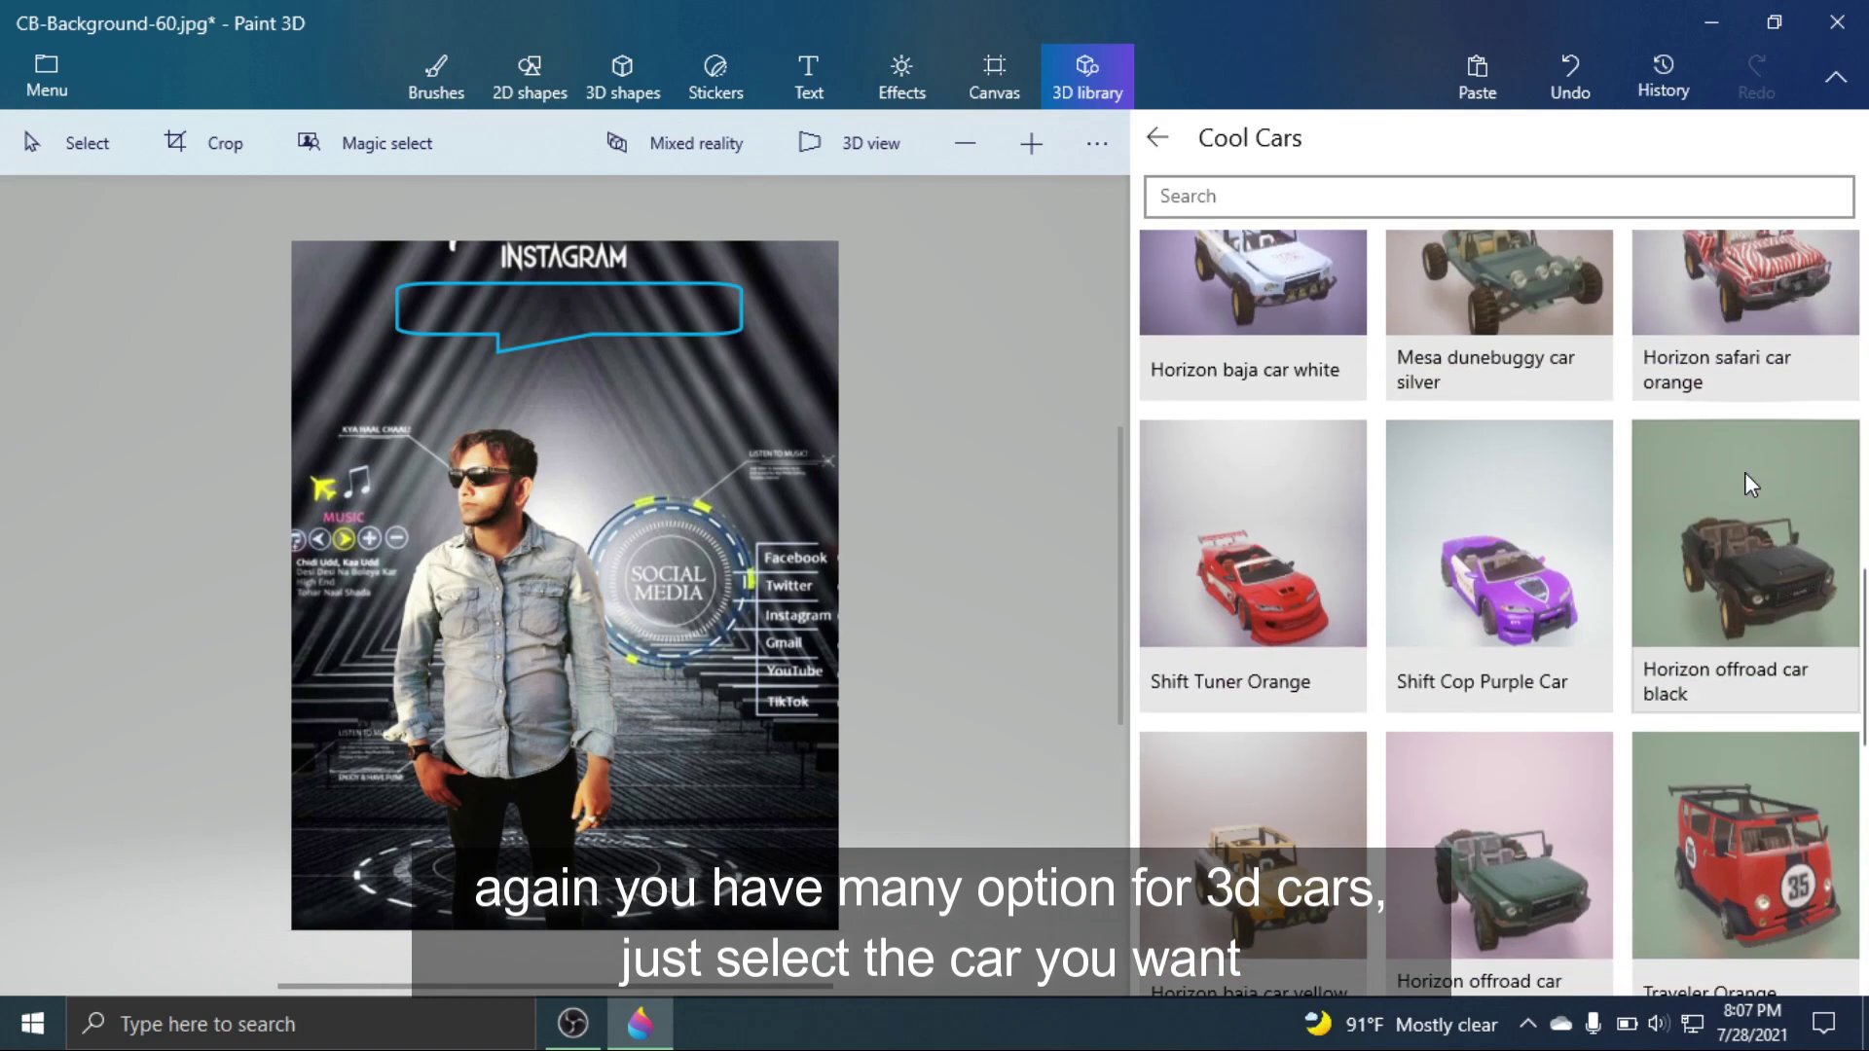
scroll(1746, 475, down, 1)
click(1745, 475)
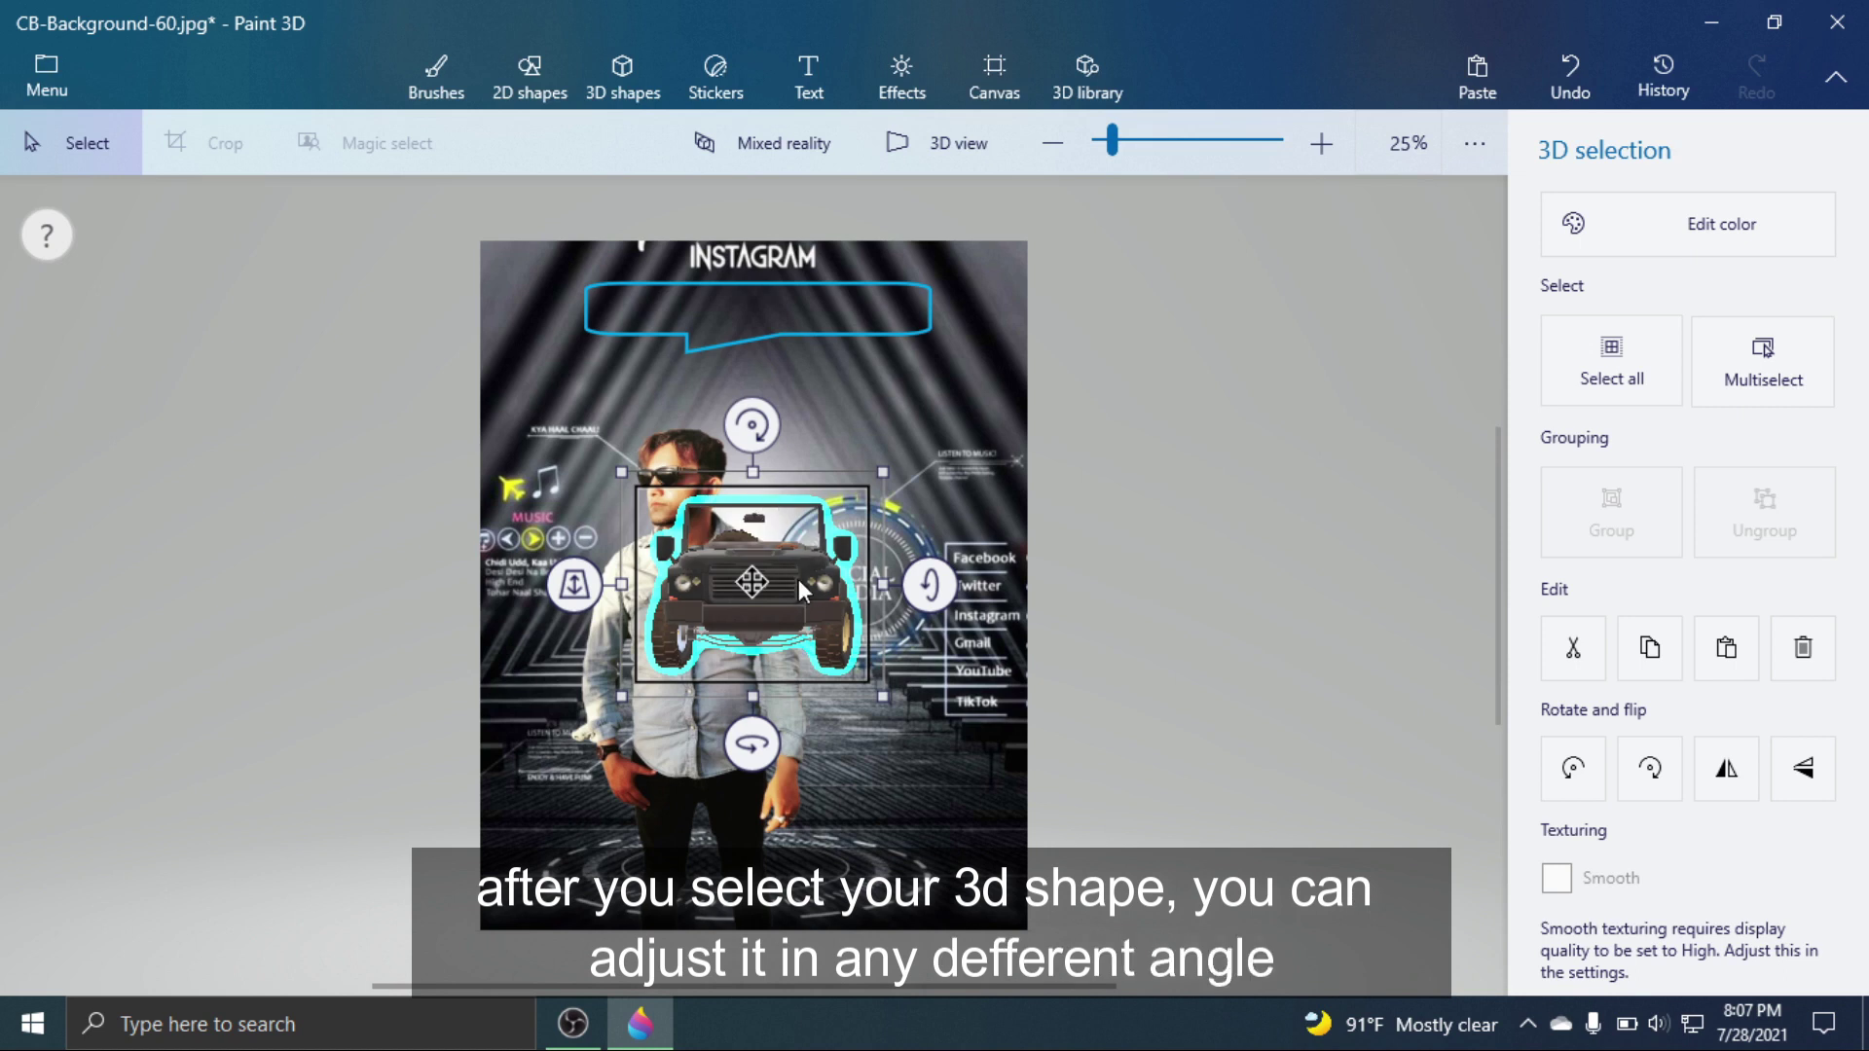
Move the car to the lower-right corner and rotate it upright beside the man's legs.
drag(795, 576, 932, 806)
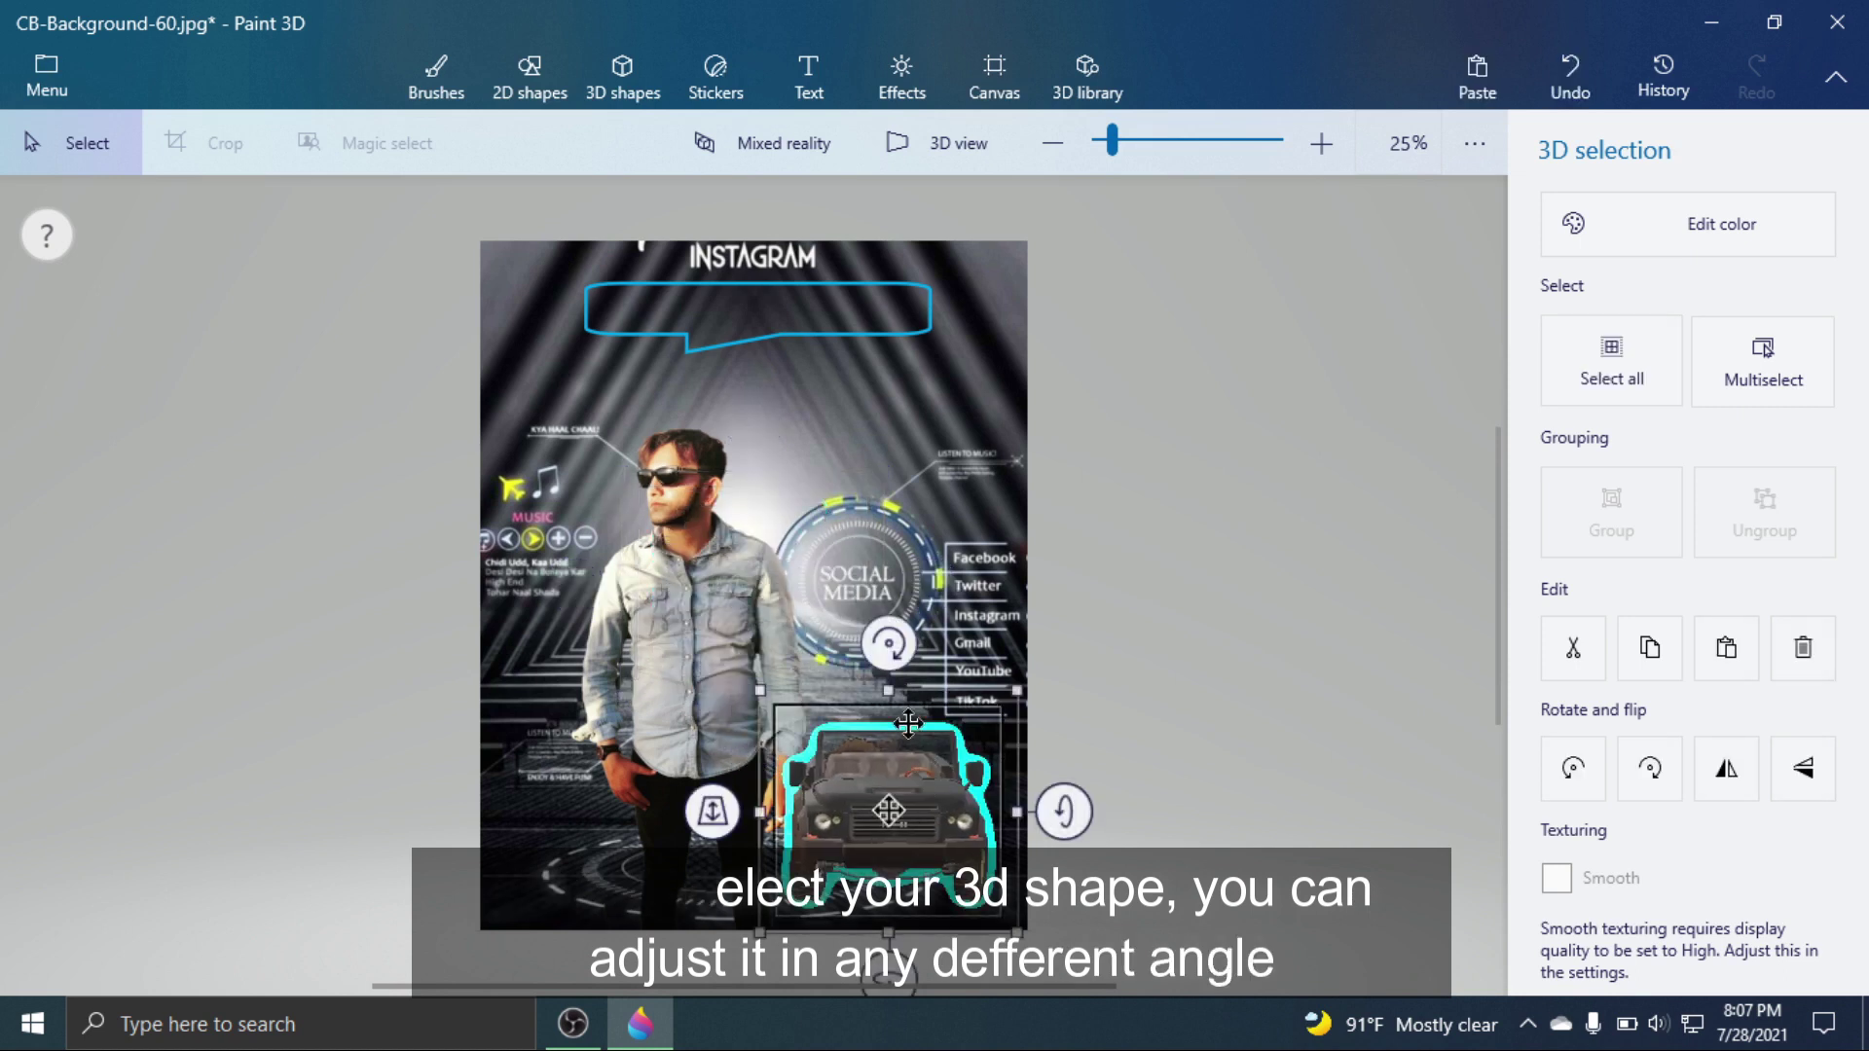
drag(1063, 811, 740, 822)
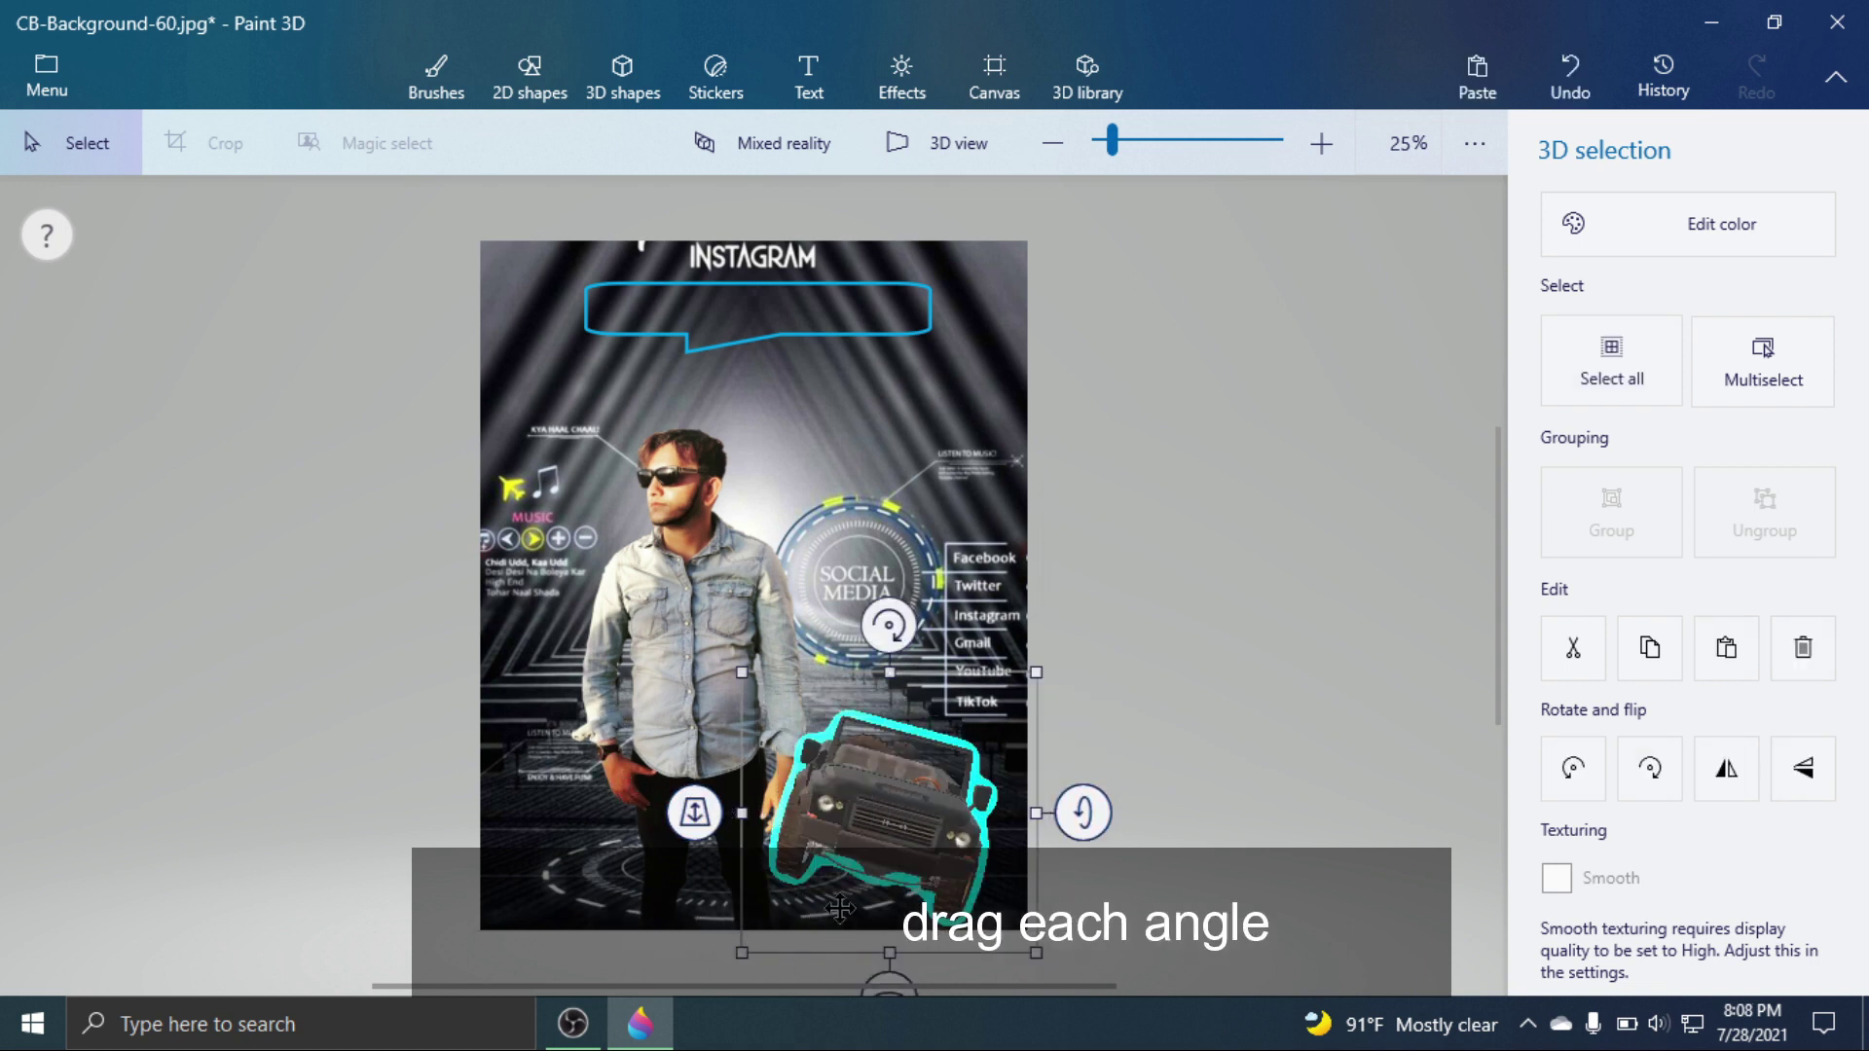
scroll(1188, 859, down, 3)
scroll(827, 885, up, 6)
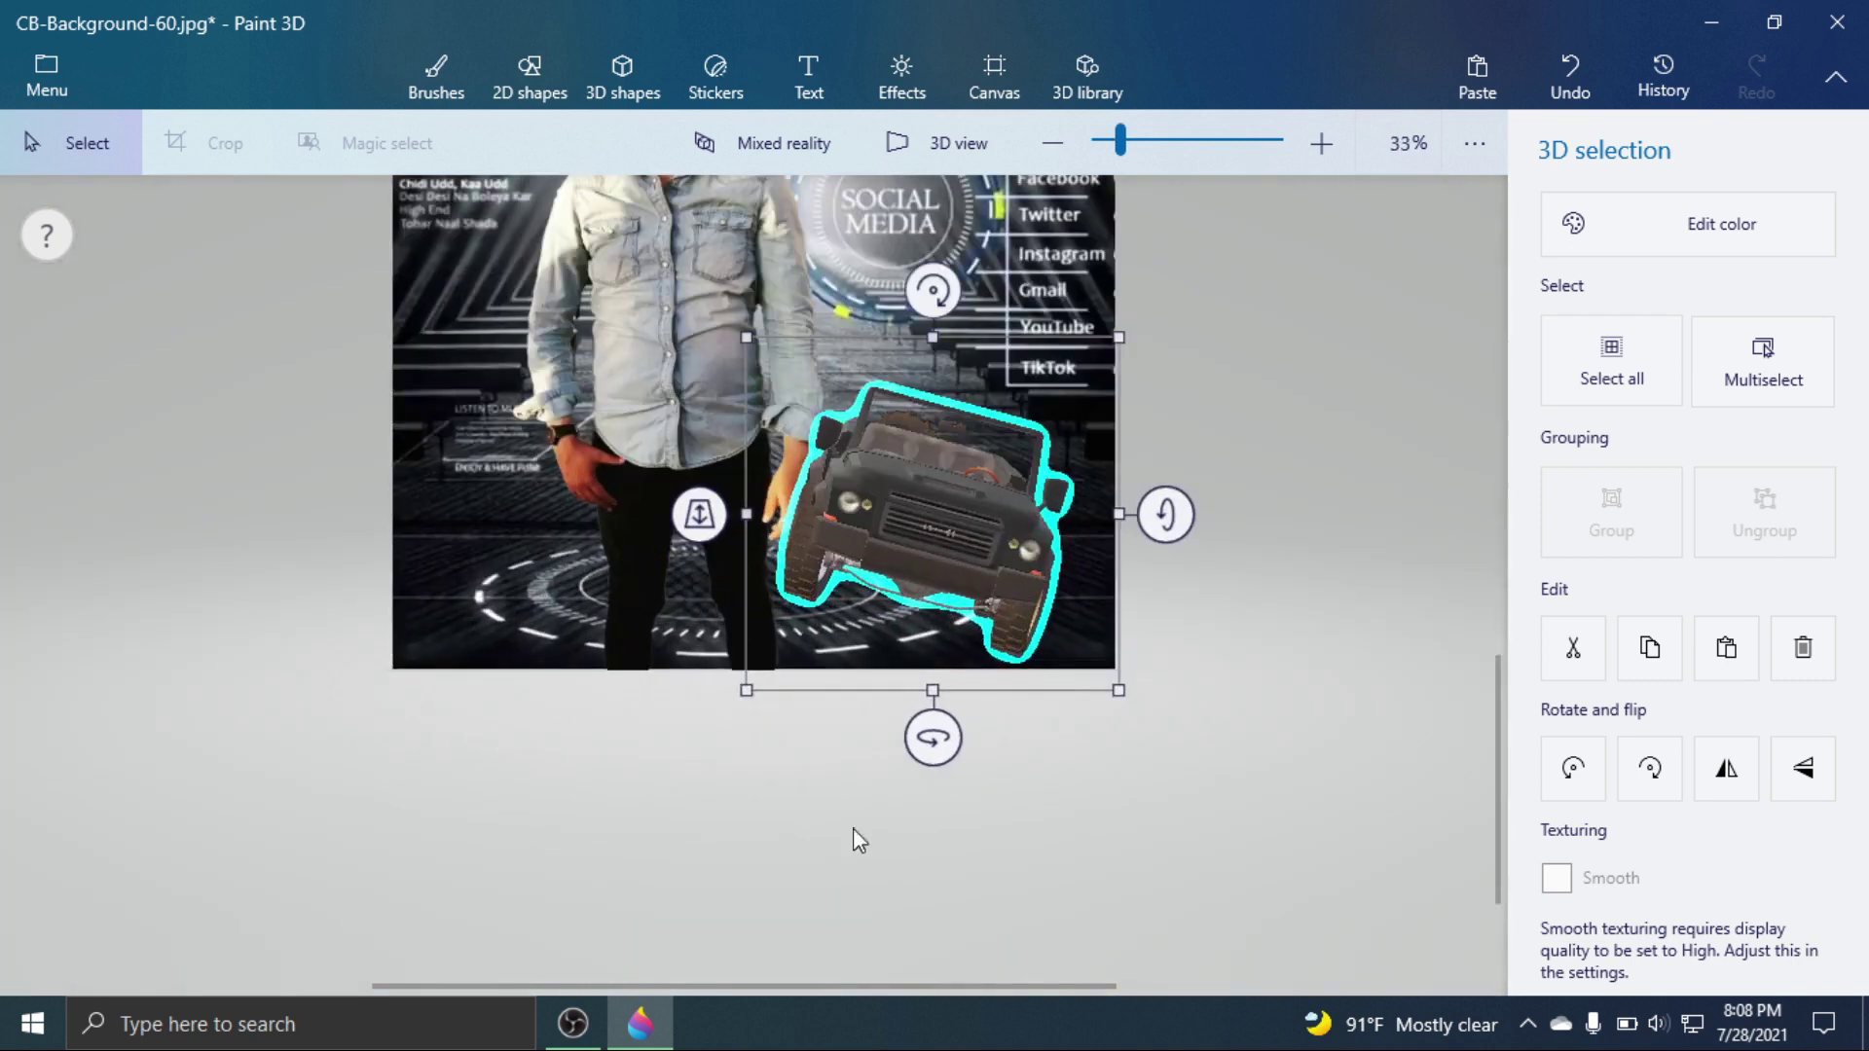
drag(935, 740, 880, 740)
drag(1190, 524, 1147, 458)
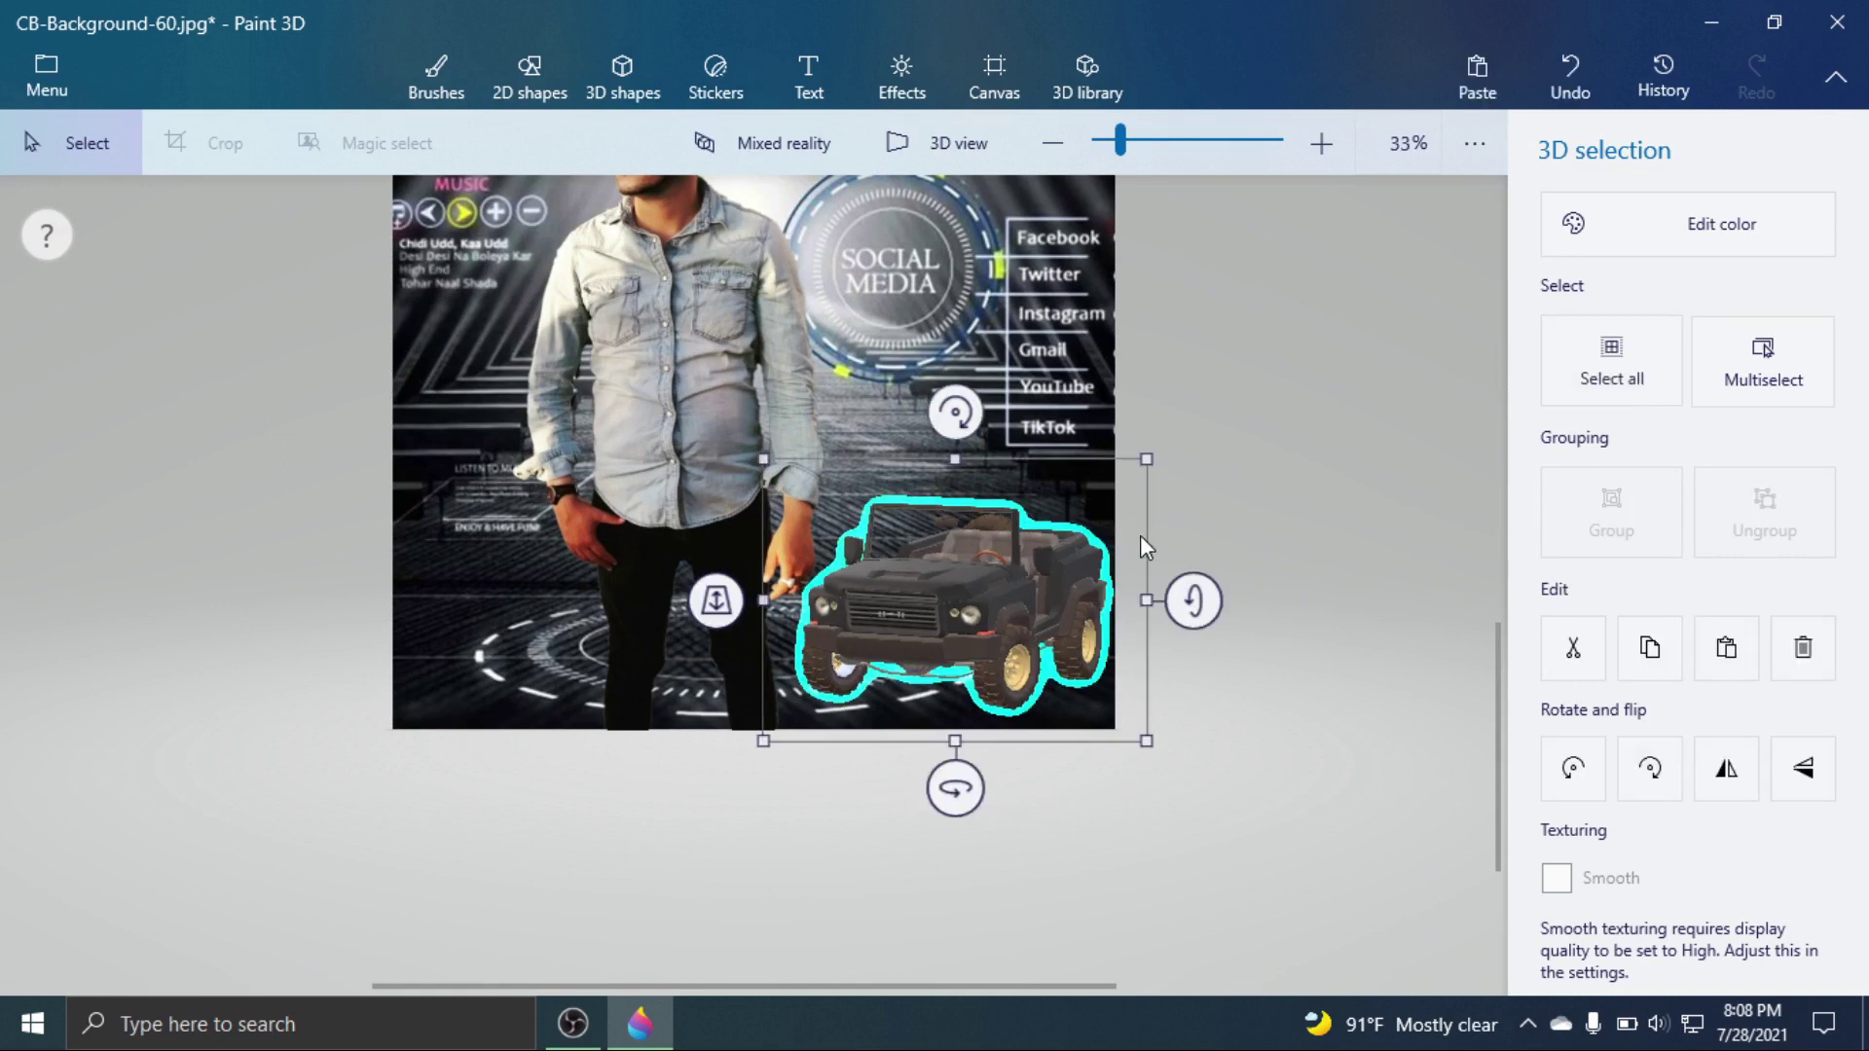
click(1184, 617)
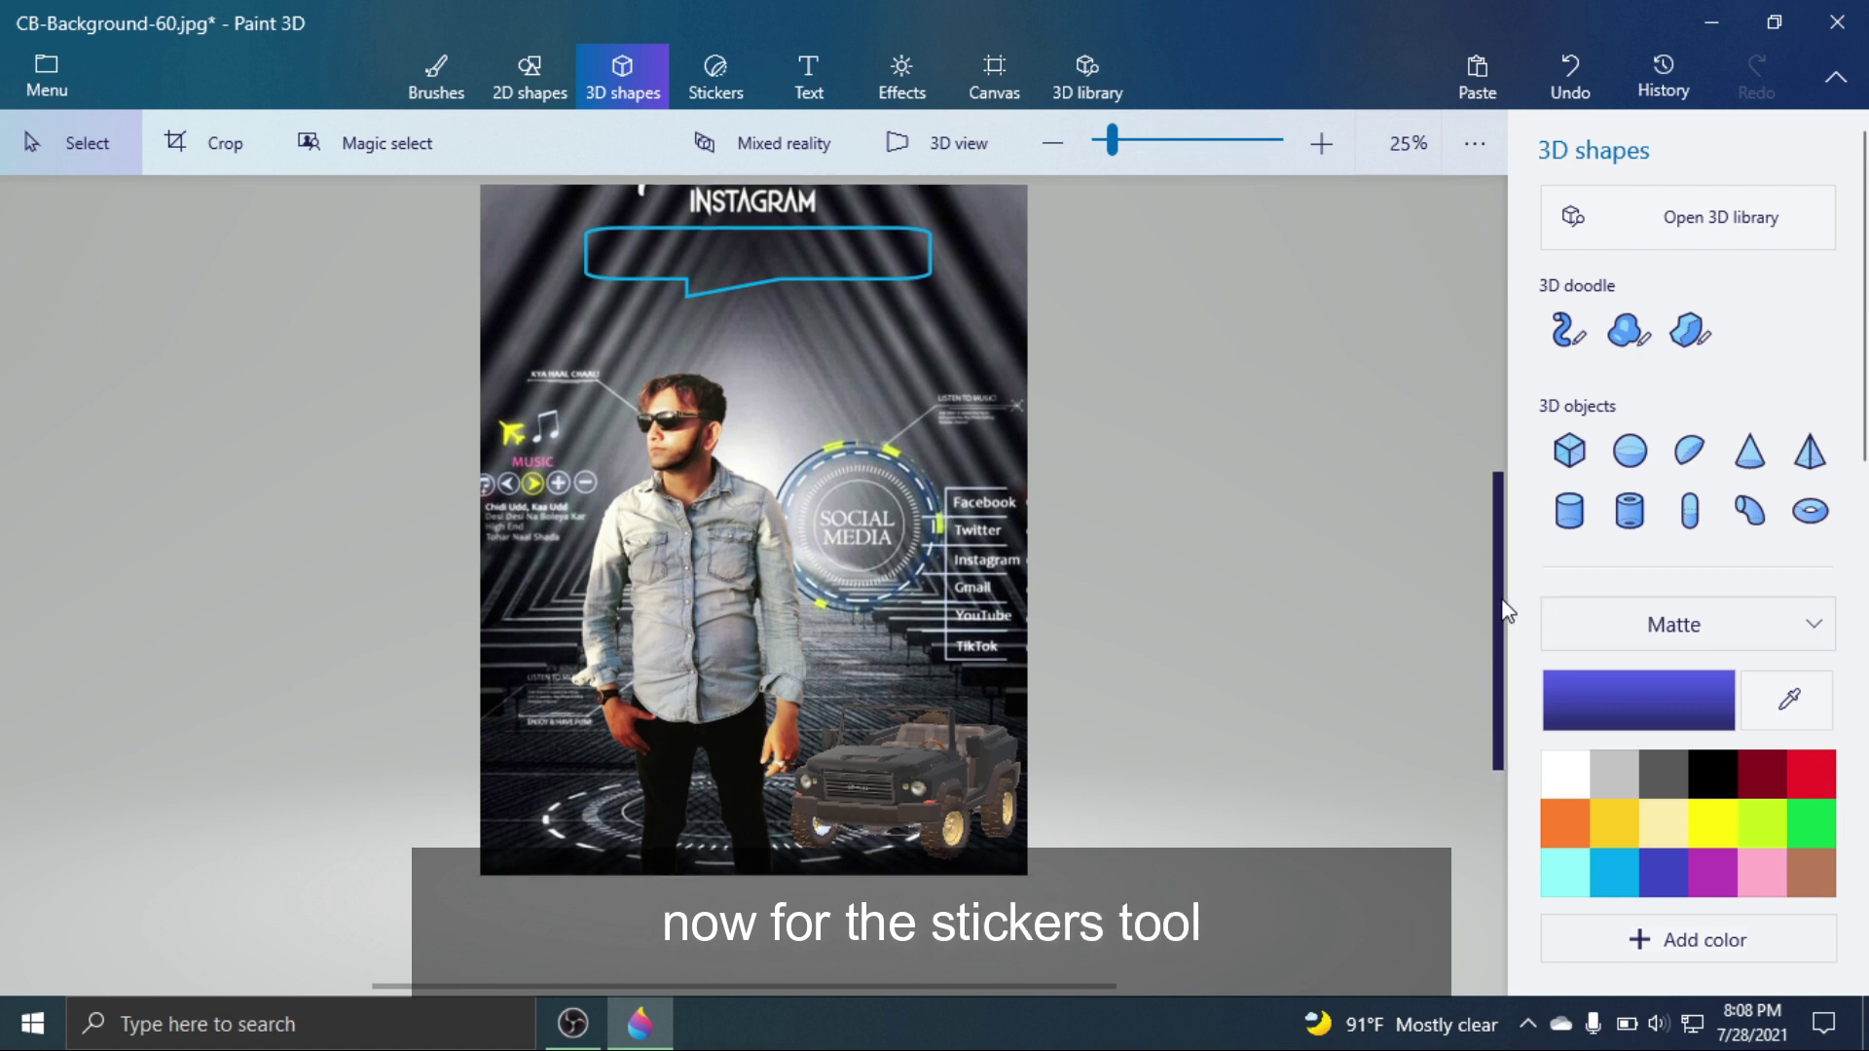
Add Glossy-Instagram-logo-PNG.png as a custom sticker and drag it up toward the speech bubble.
scroll(1502, 623, up, 1)
click(477, 137)
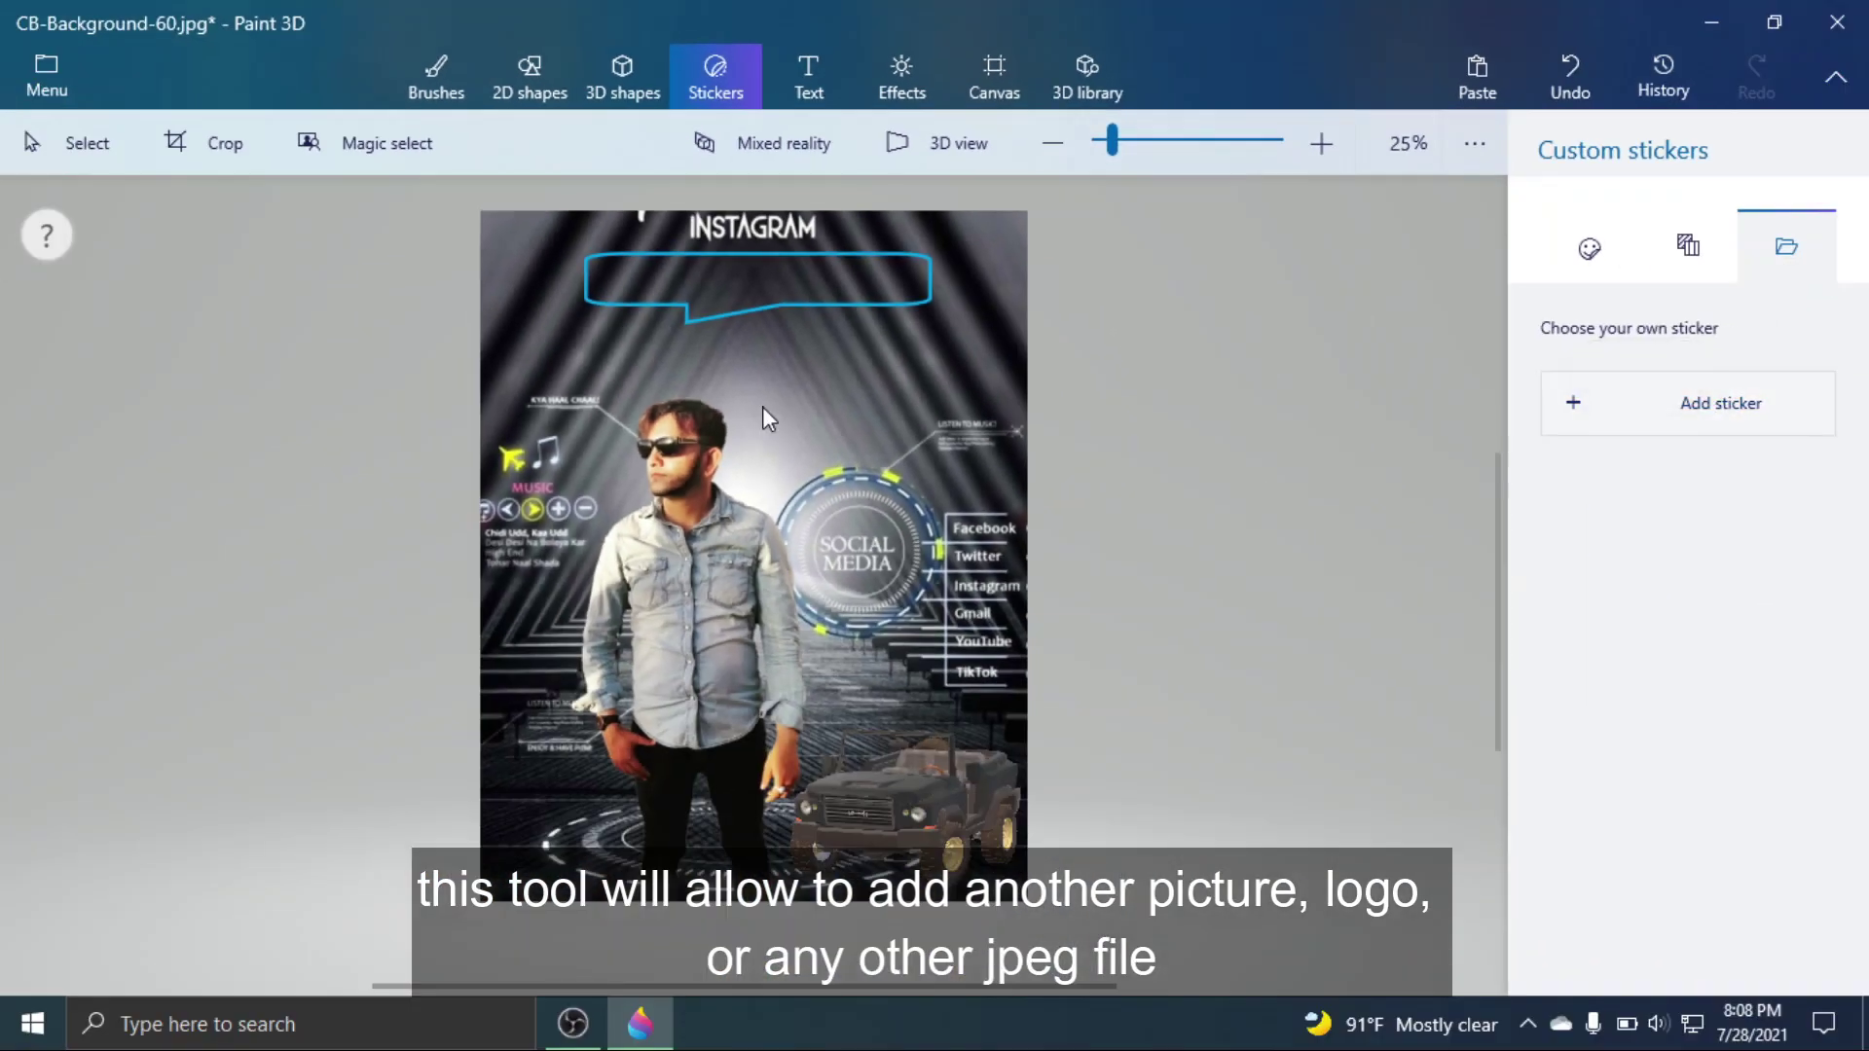
click(1687, 415)
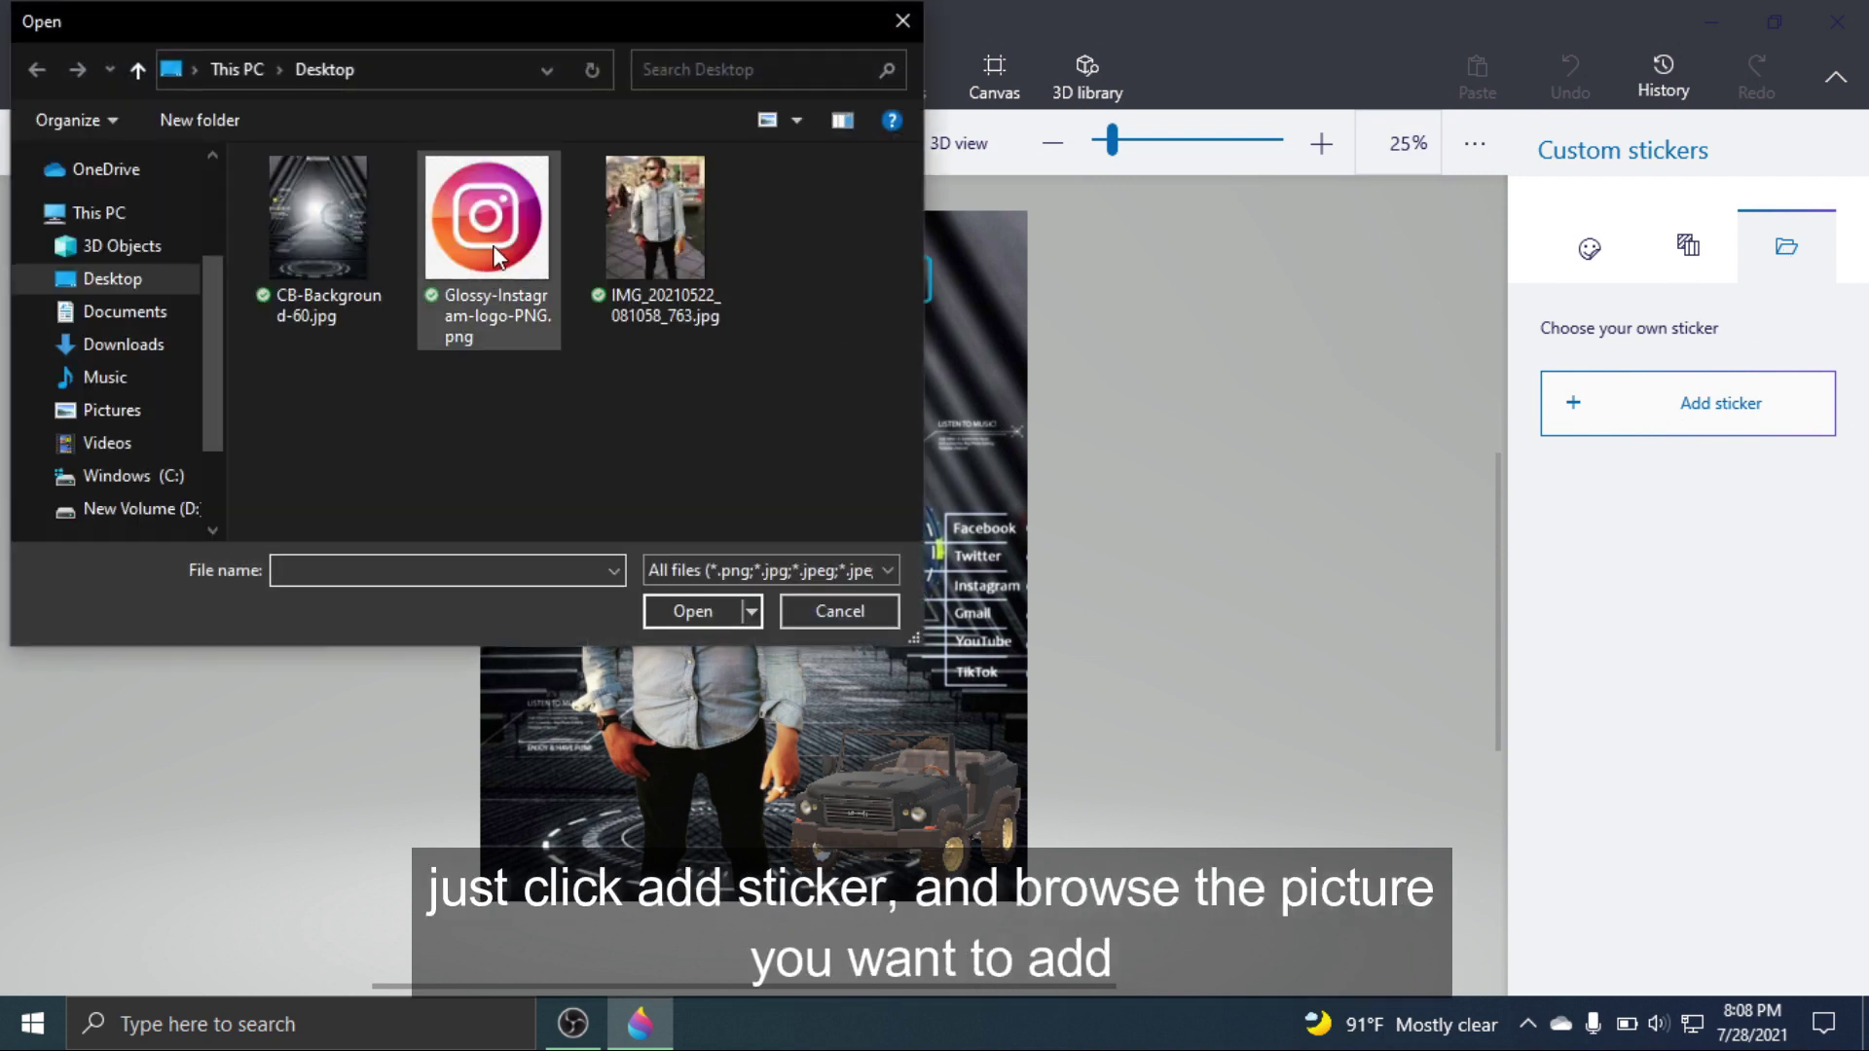
click(492, 242)
click(708, 628)
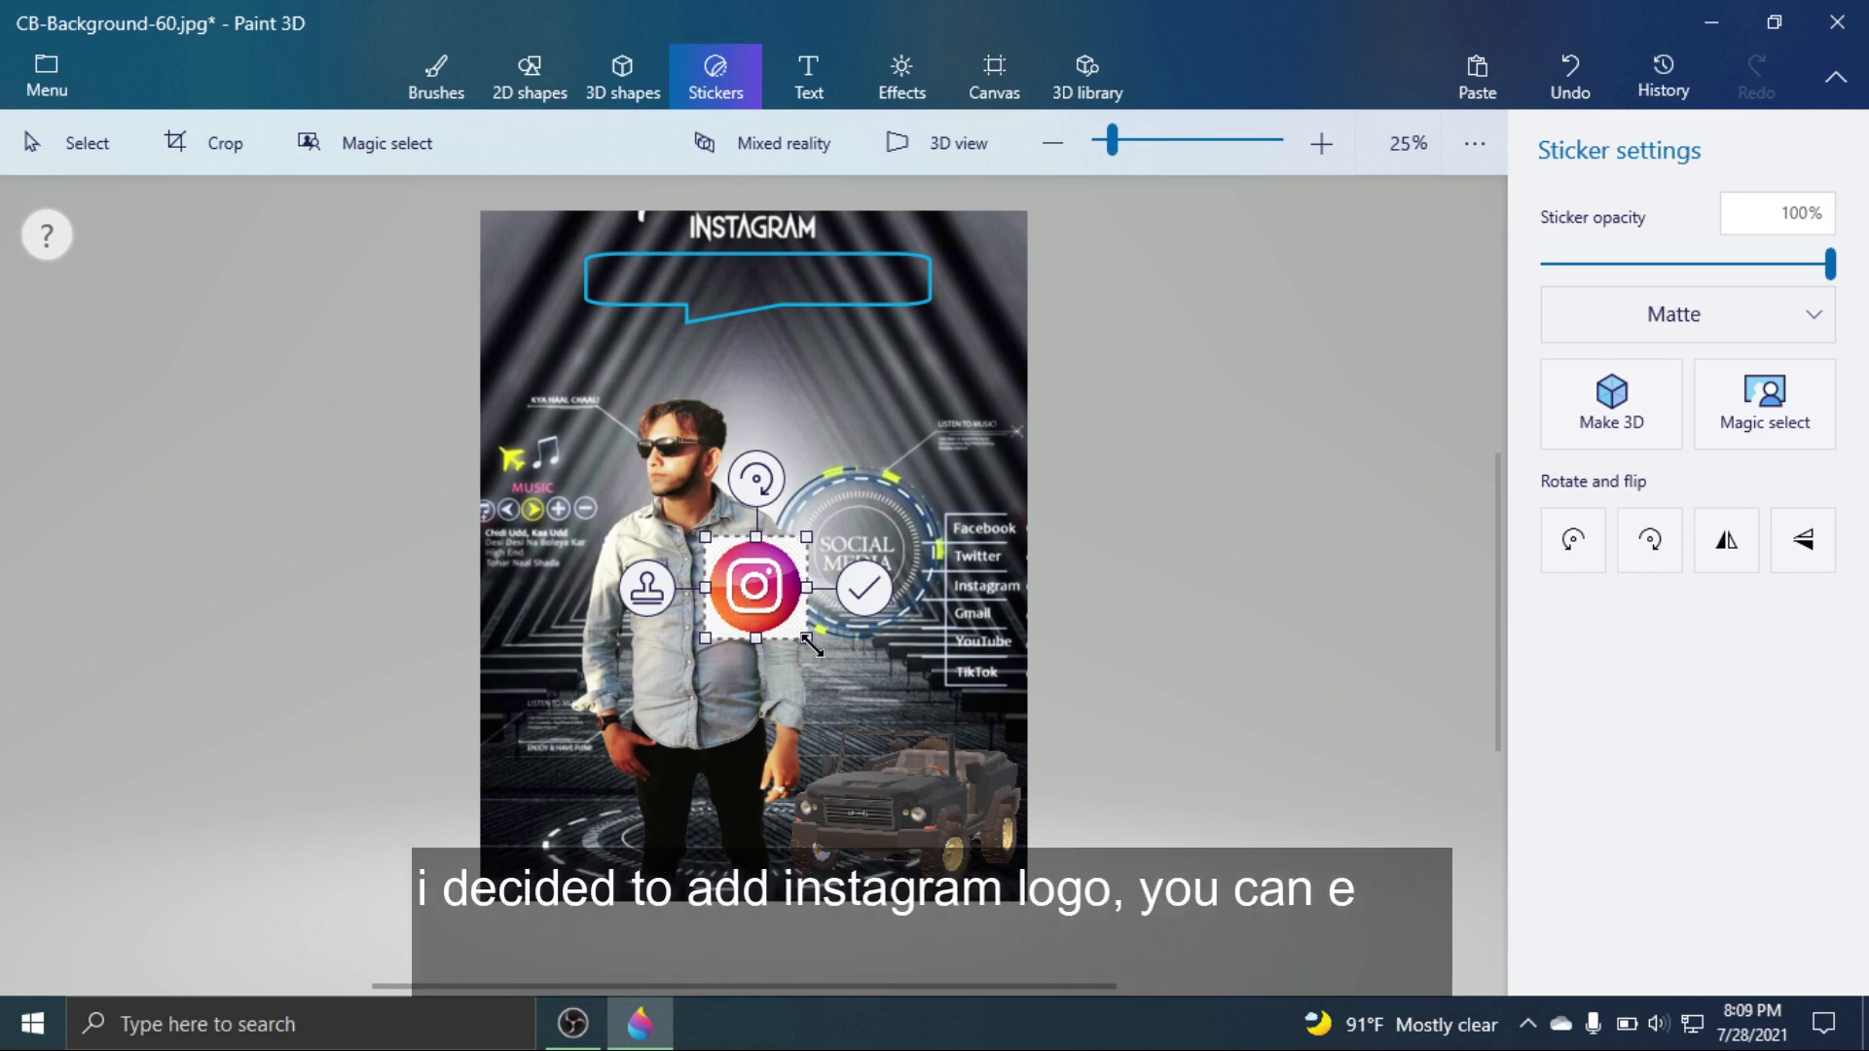
scroll(742, 615, up, 2)
drag(756, 588, 873, 459)
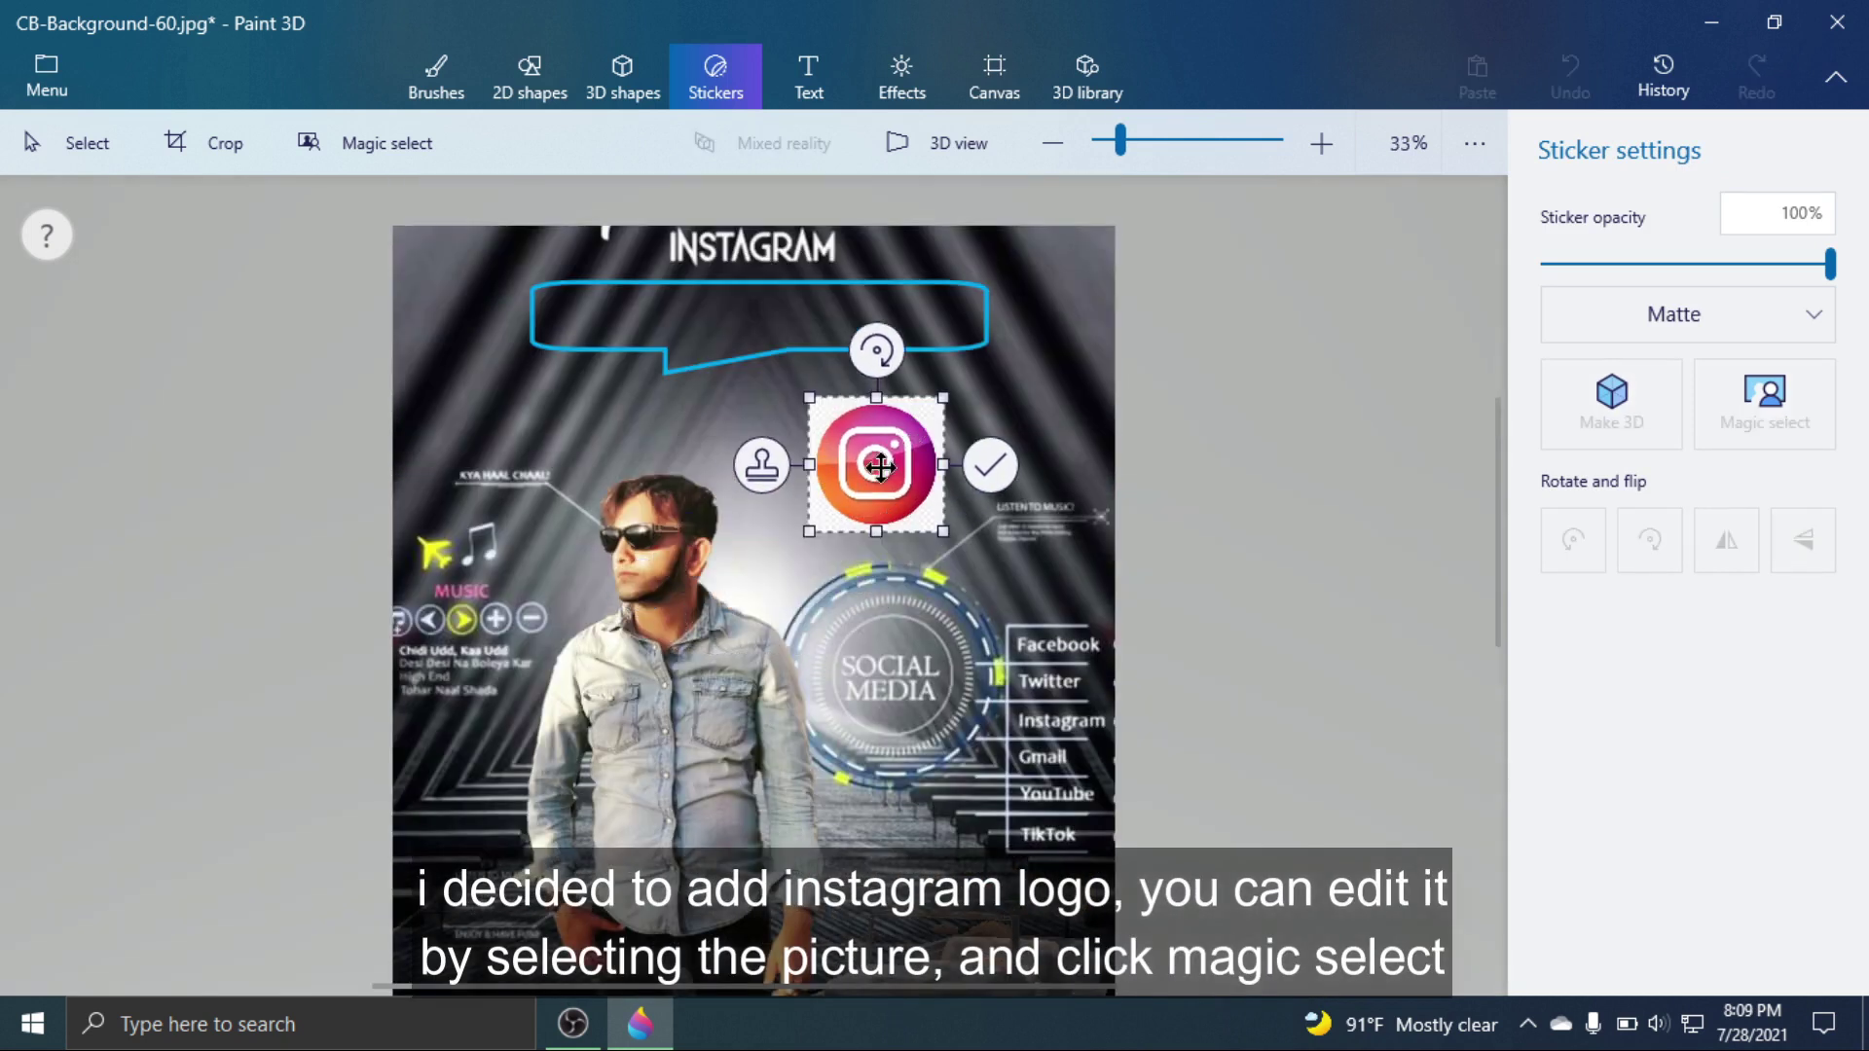
Magic-select the Instagram logo, adding strokes over its white camera glyph, to drop the white square background.
click(372, 146)
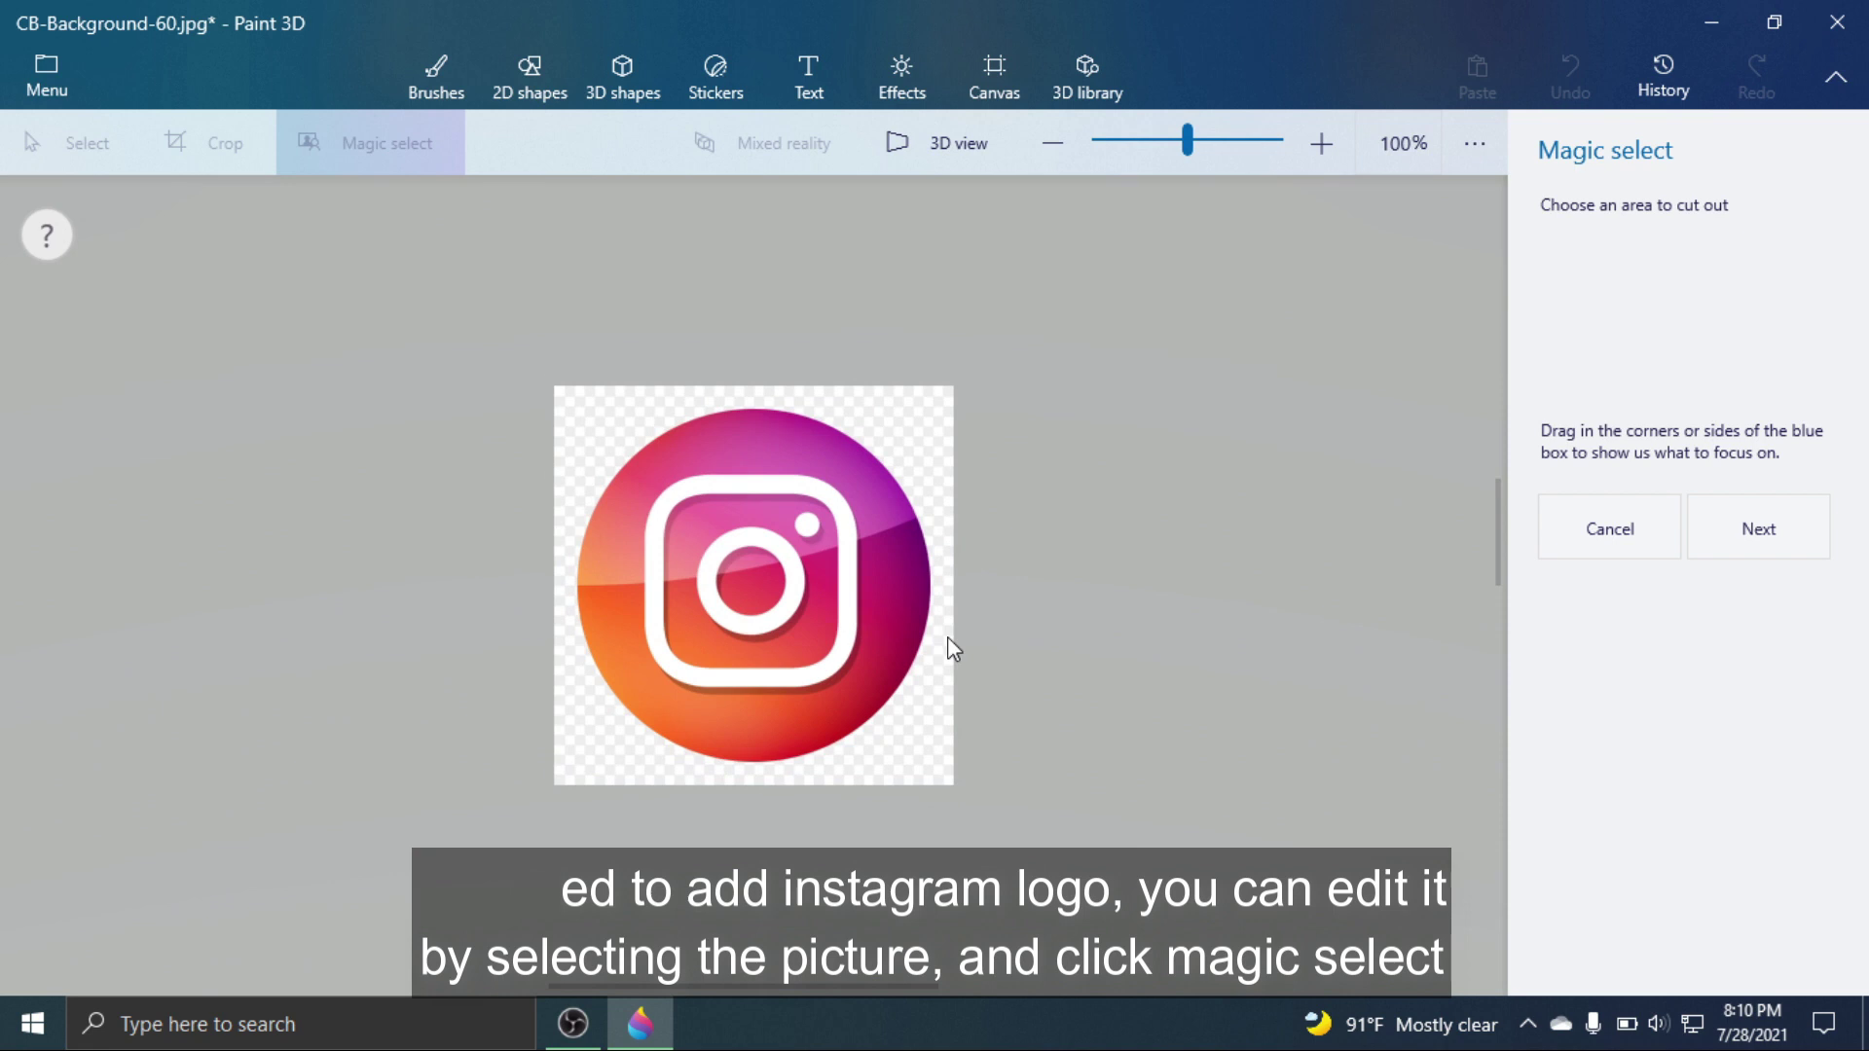
click(1757, 547)
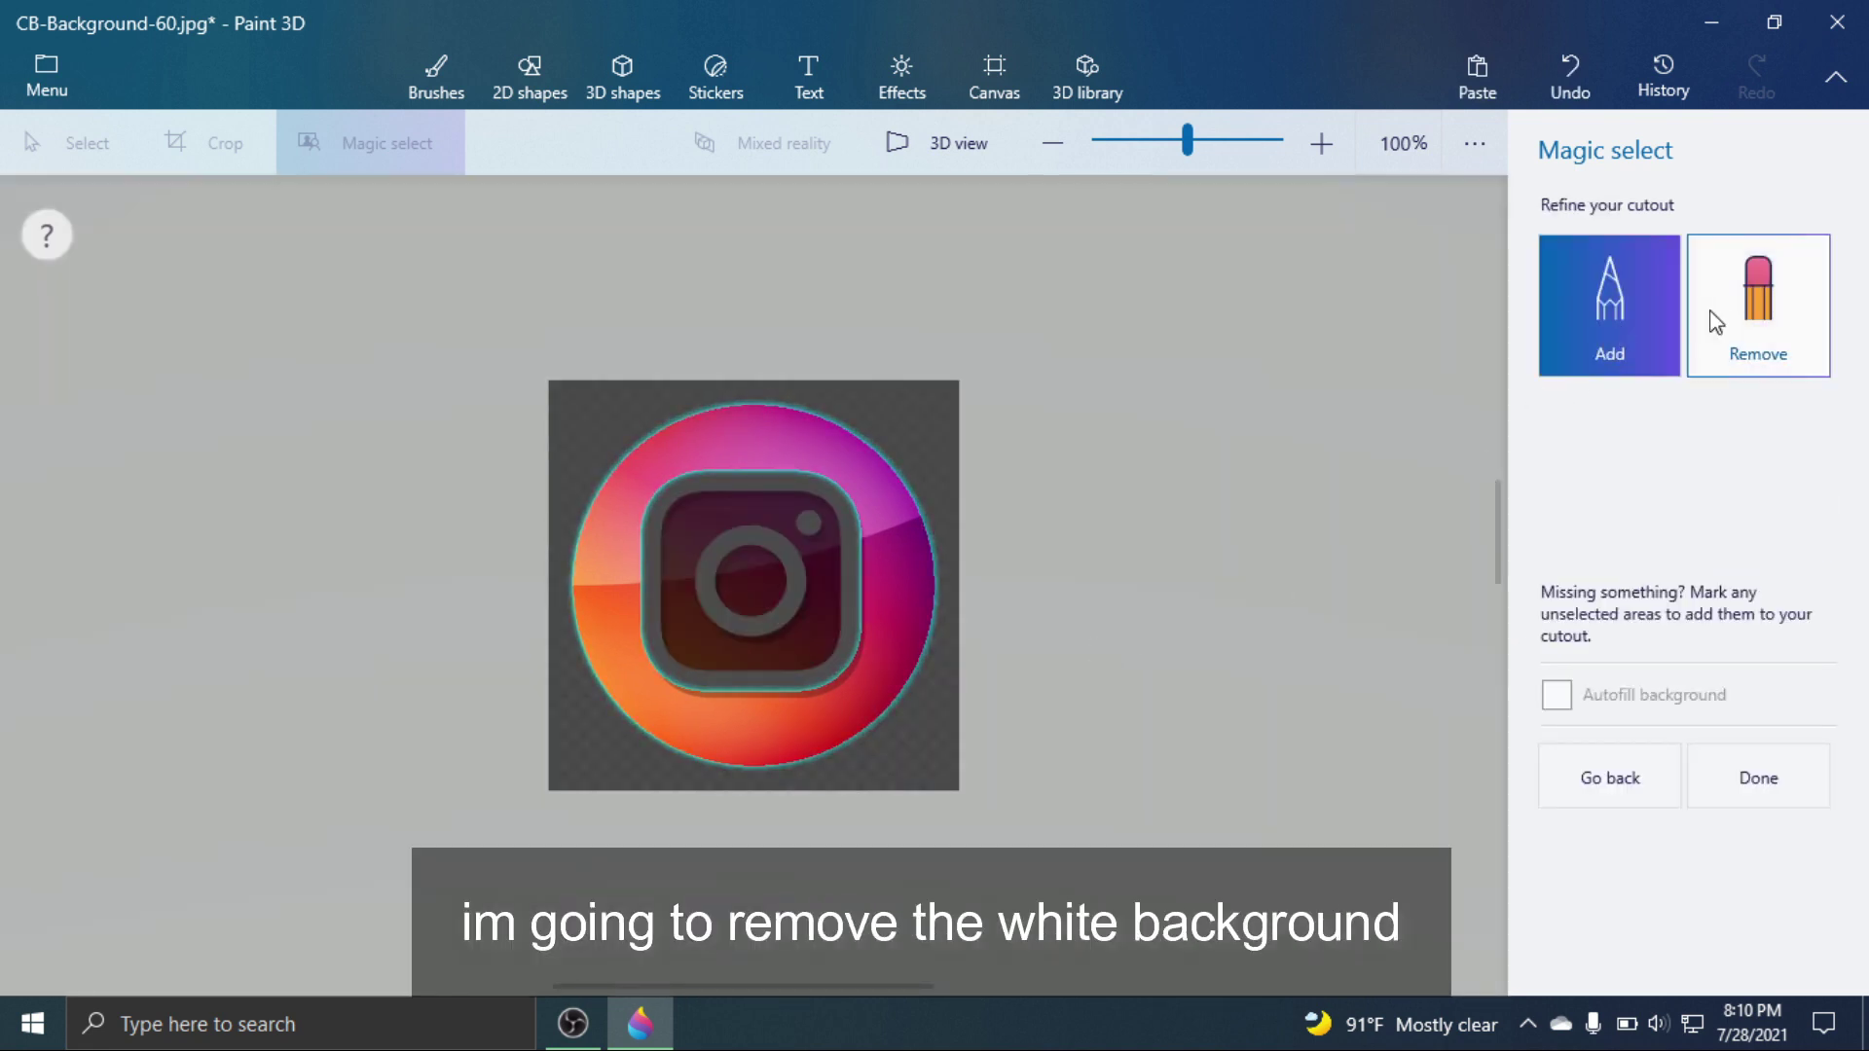
click(1716, 323)
click(1558, 340)
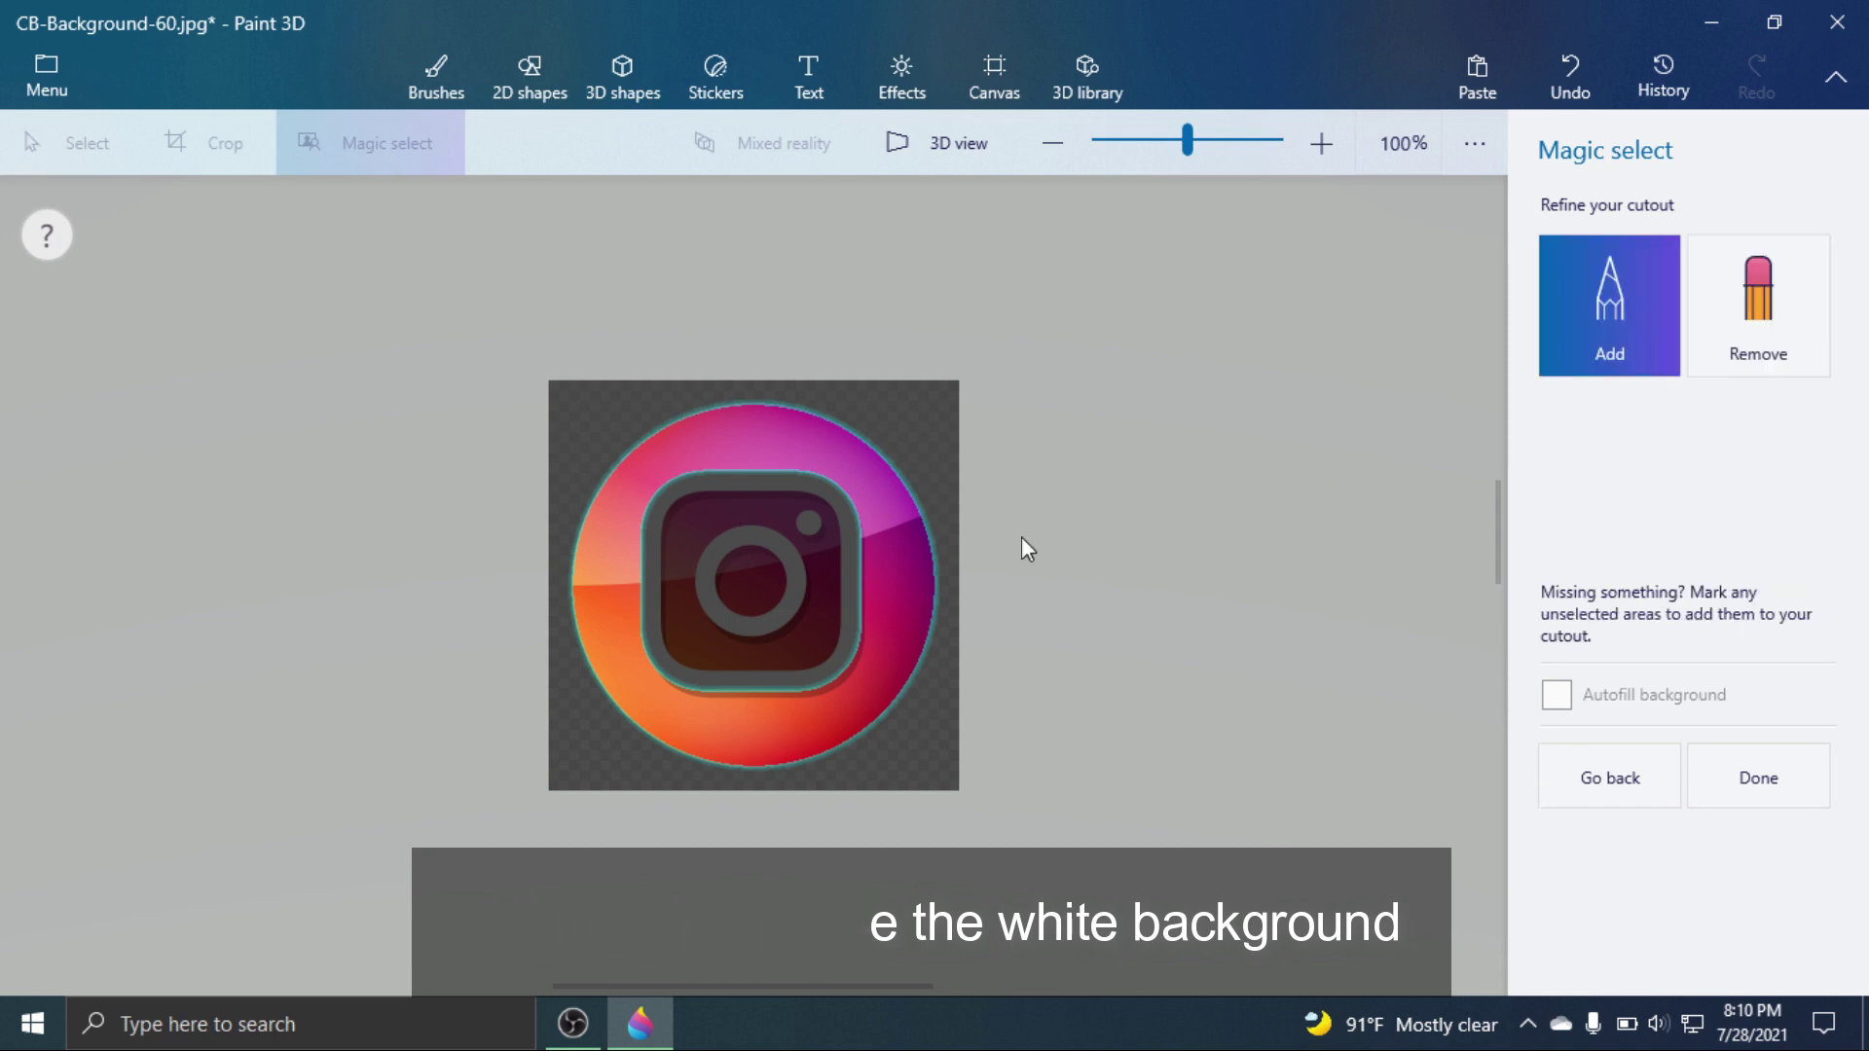
drag(656, 518, 768, 658)
drag(786, 457, 621, 664)
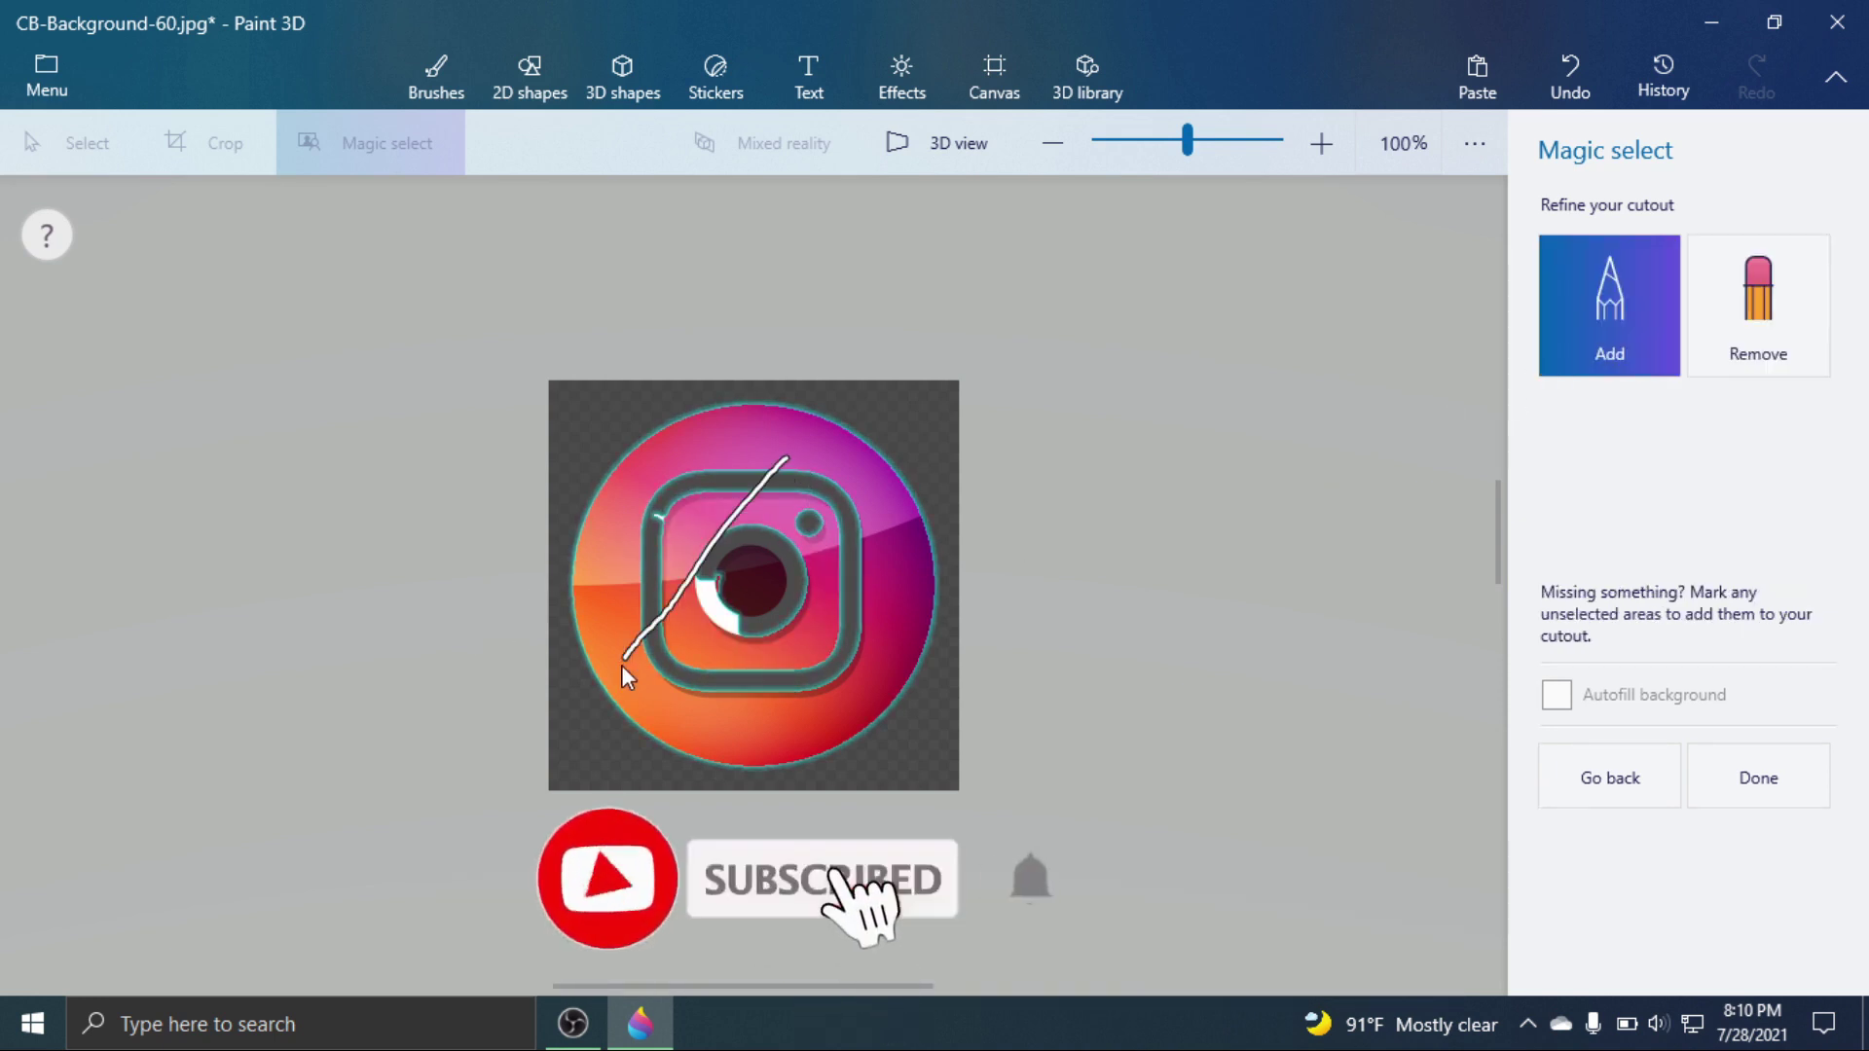
mouse_move(821, 487)
mouse_down()
mouse_move(827, 689)
mouse_move(651, 660)
mouse_up()
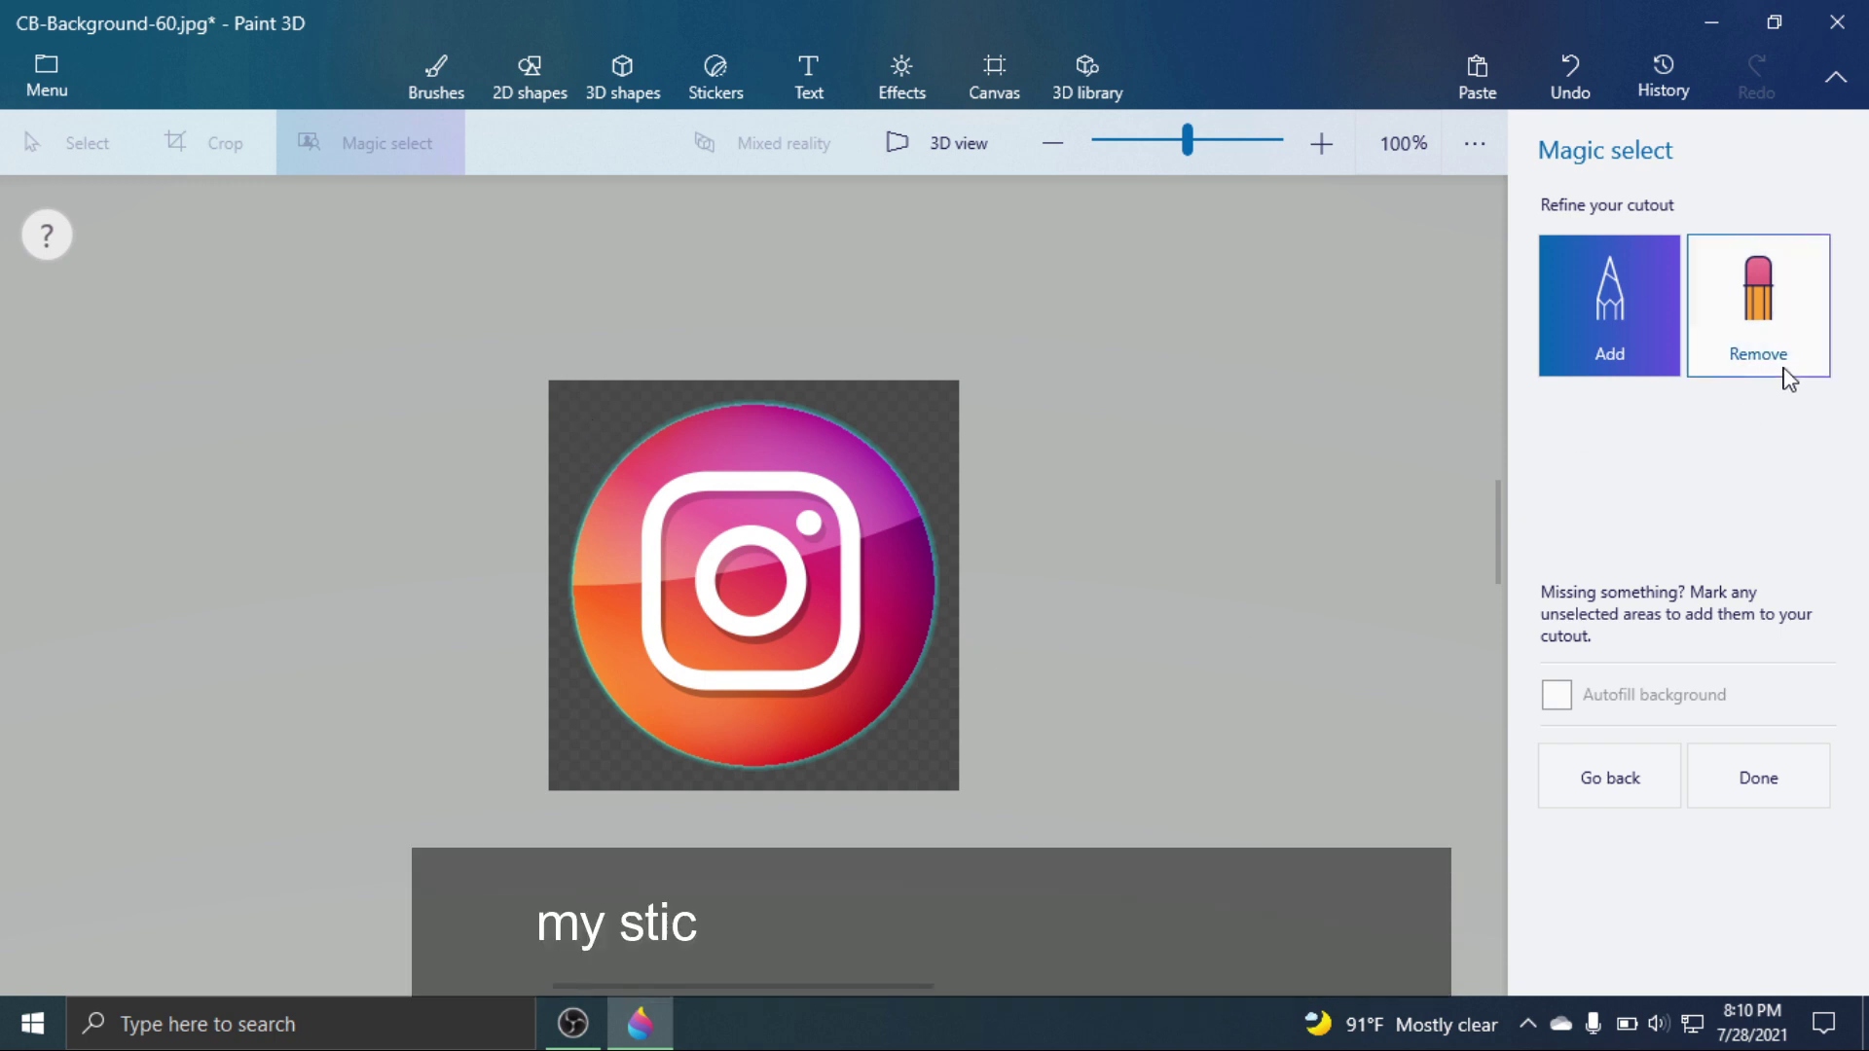
click(1764, 780)
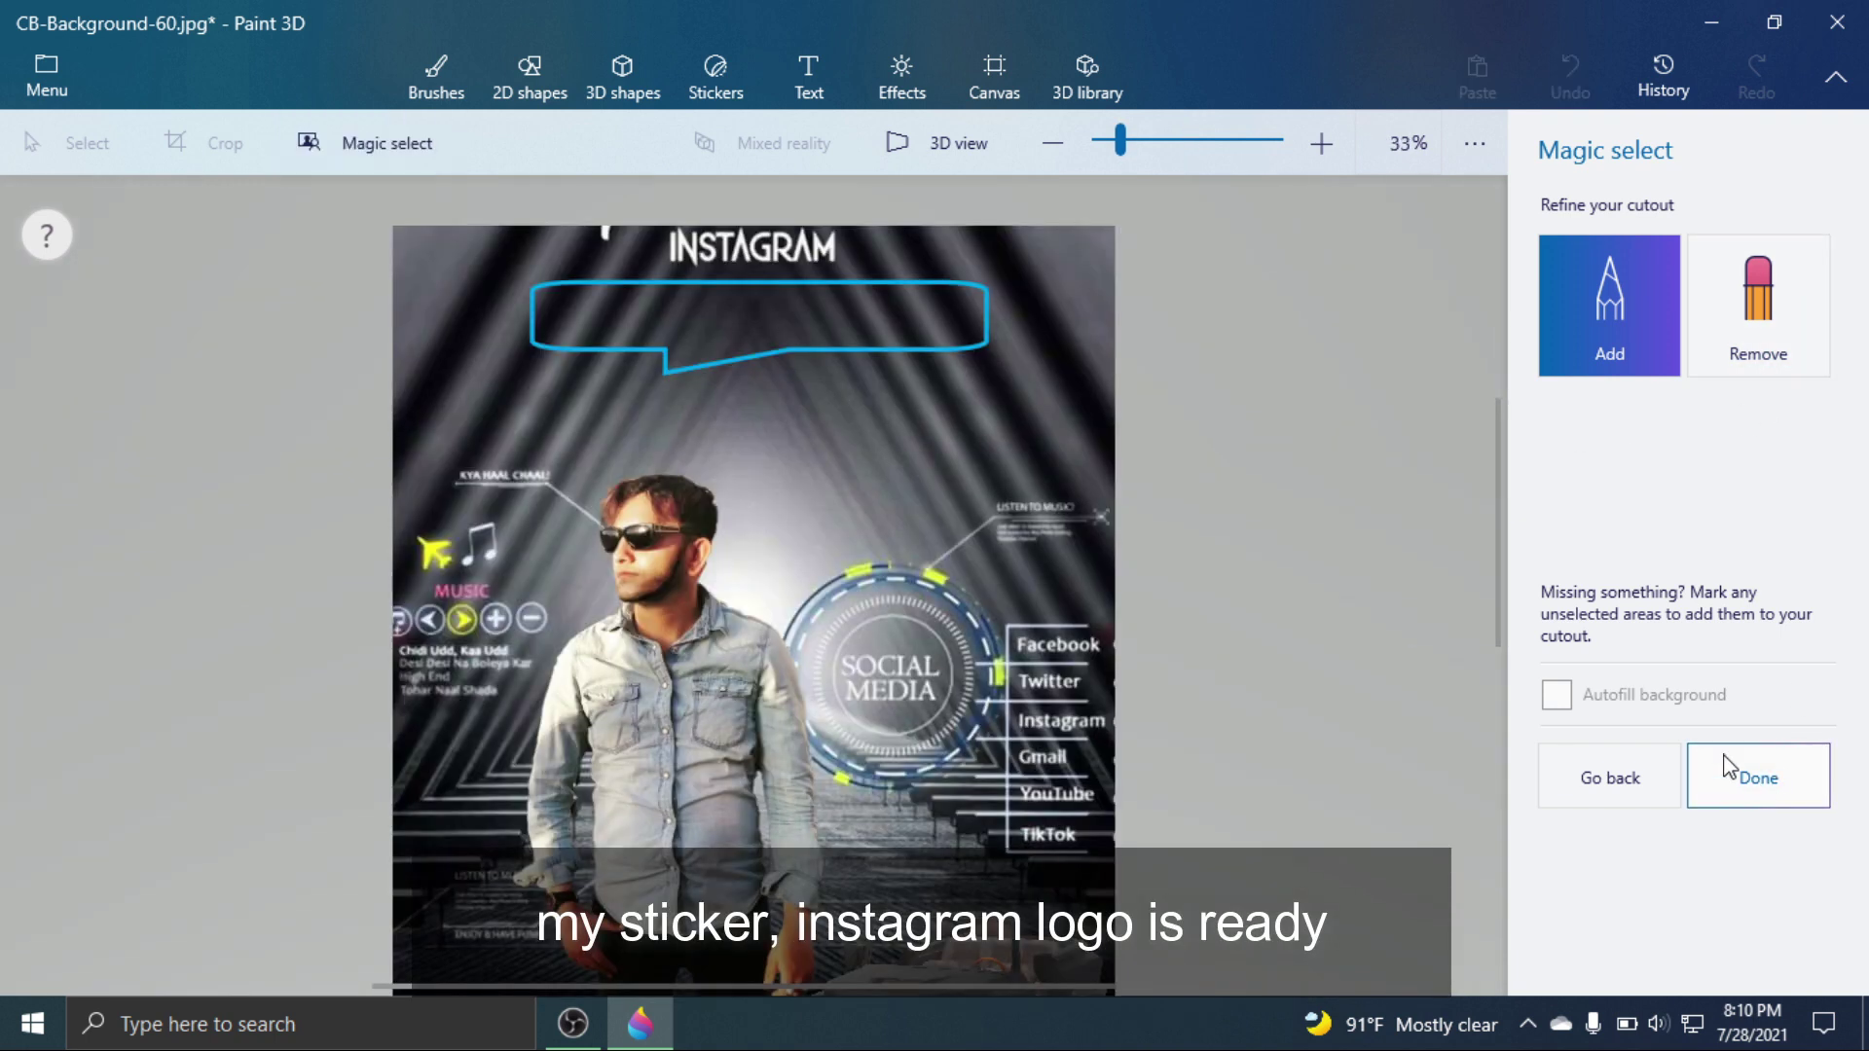
Move the round Instagram logo to the poster's top-left corner and fix it there.
drag(1048, 309, 466, 308)
click(569, 302)
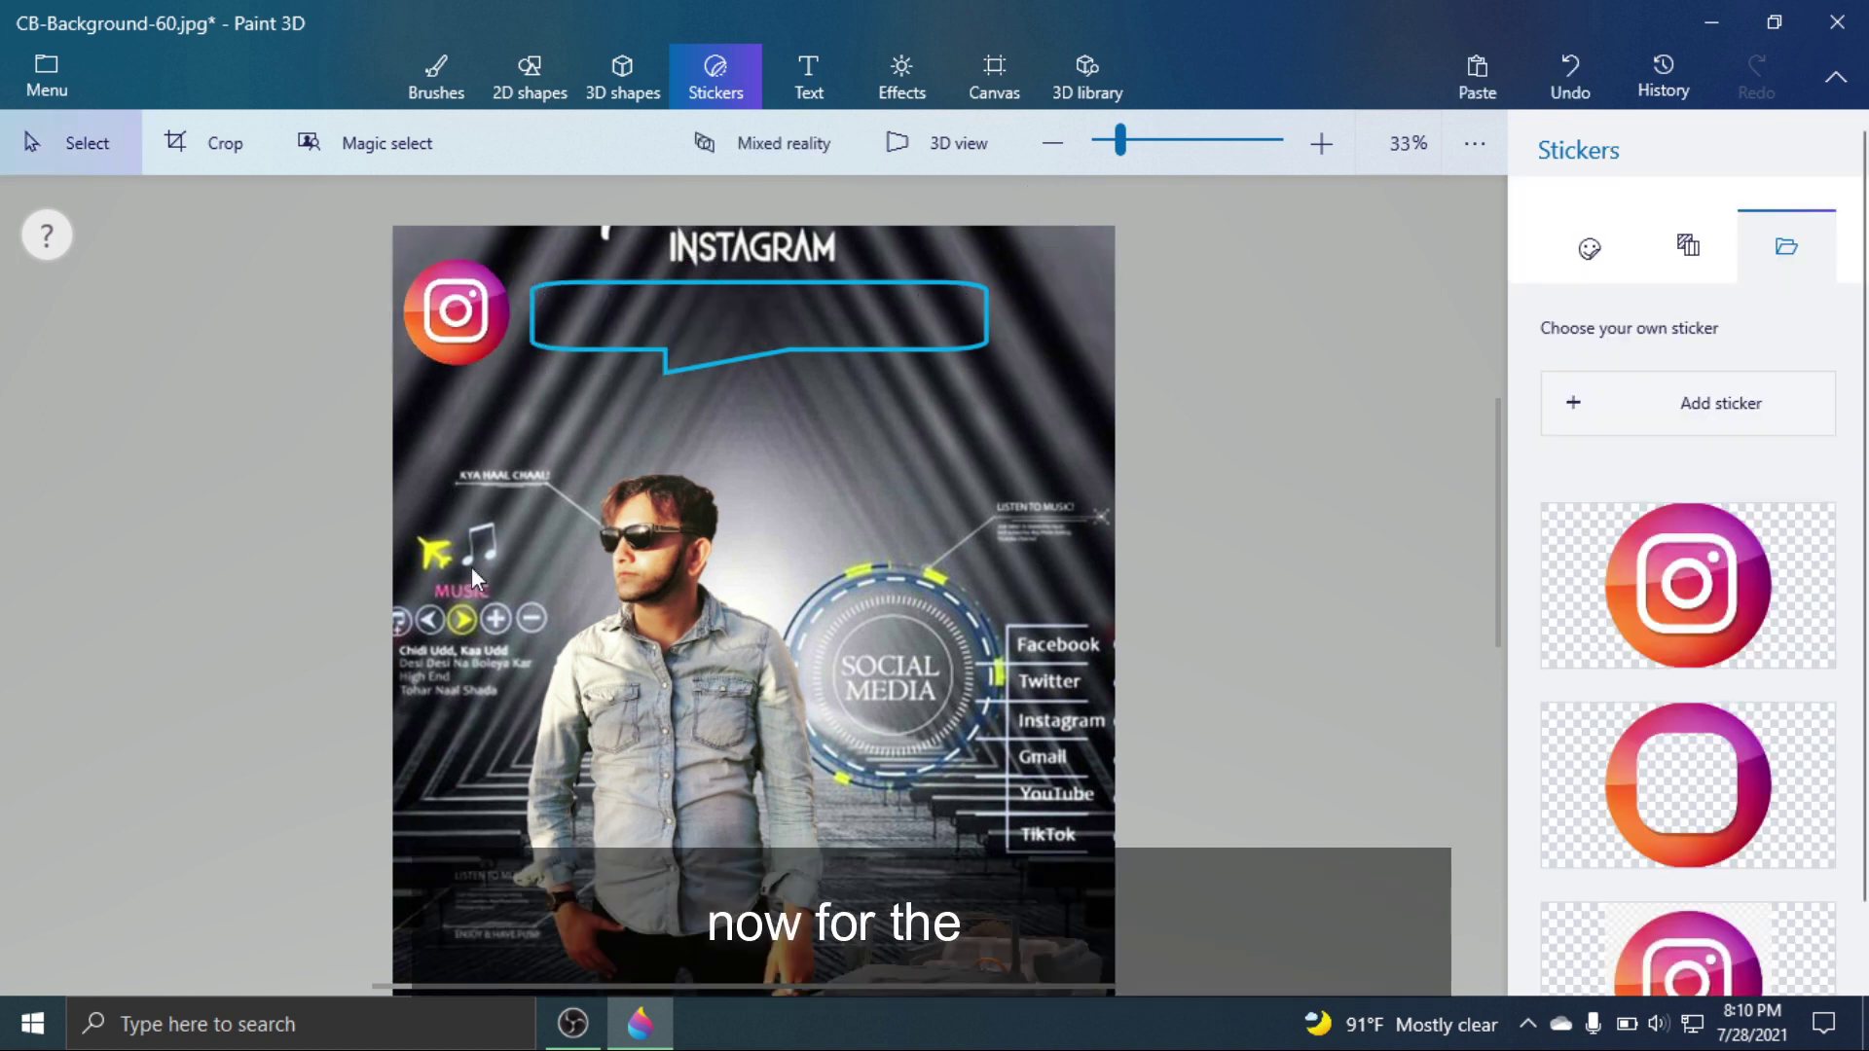
scroll(914, 562, down, 4)
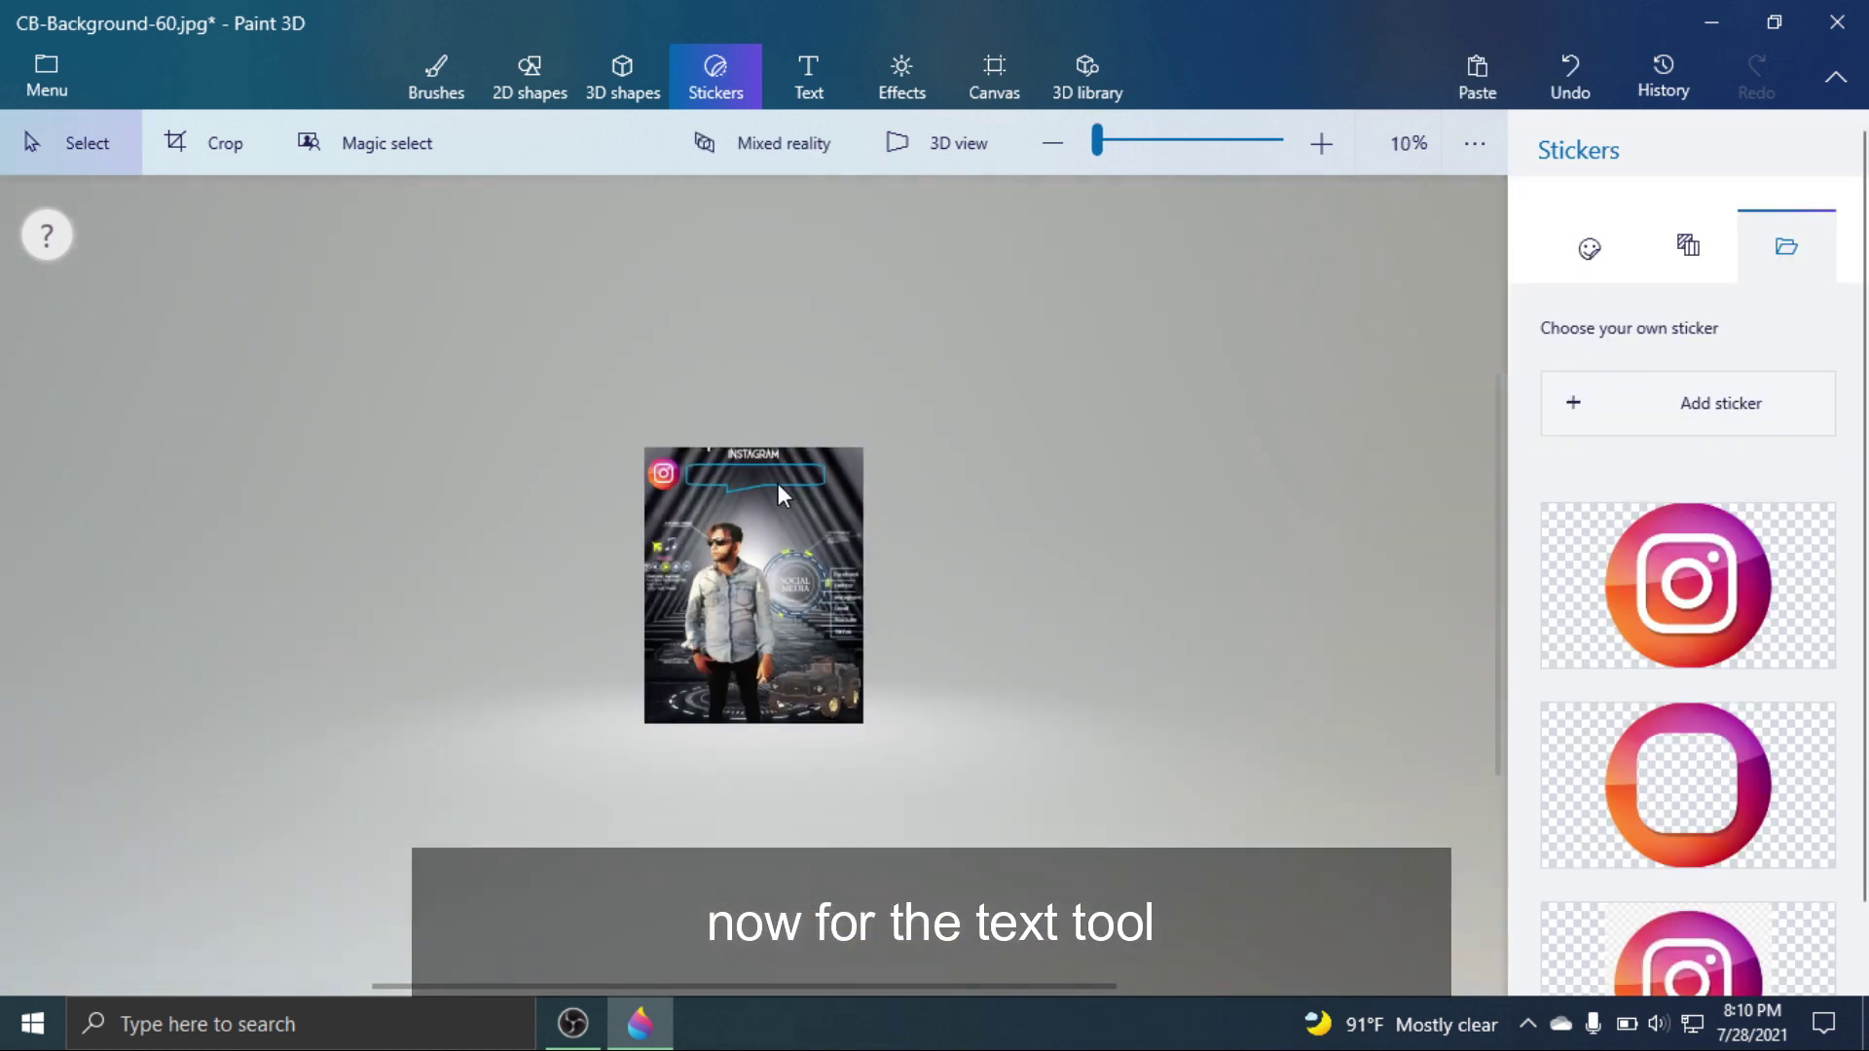
scroll(775, 482, up, 4)
click(681, 132)
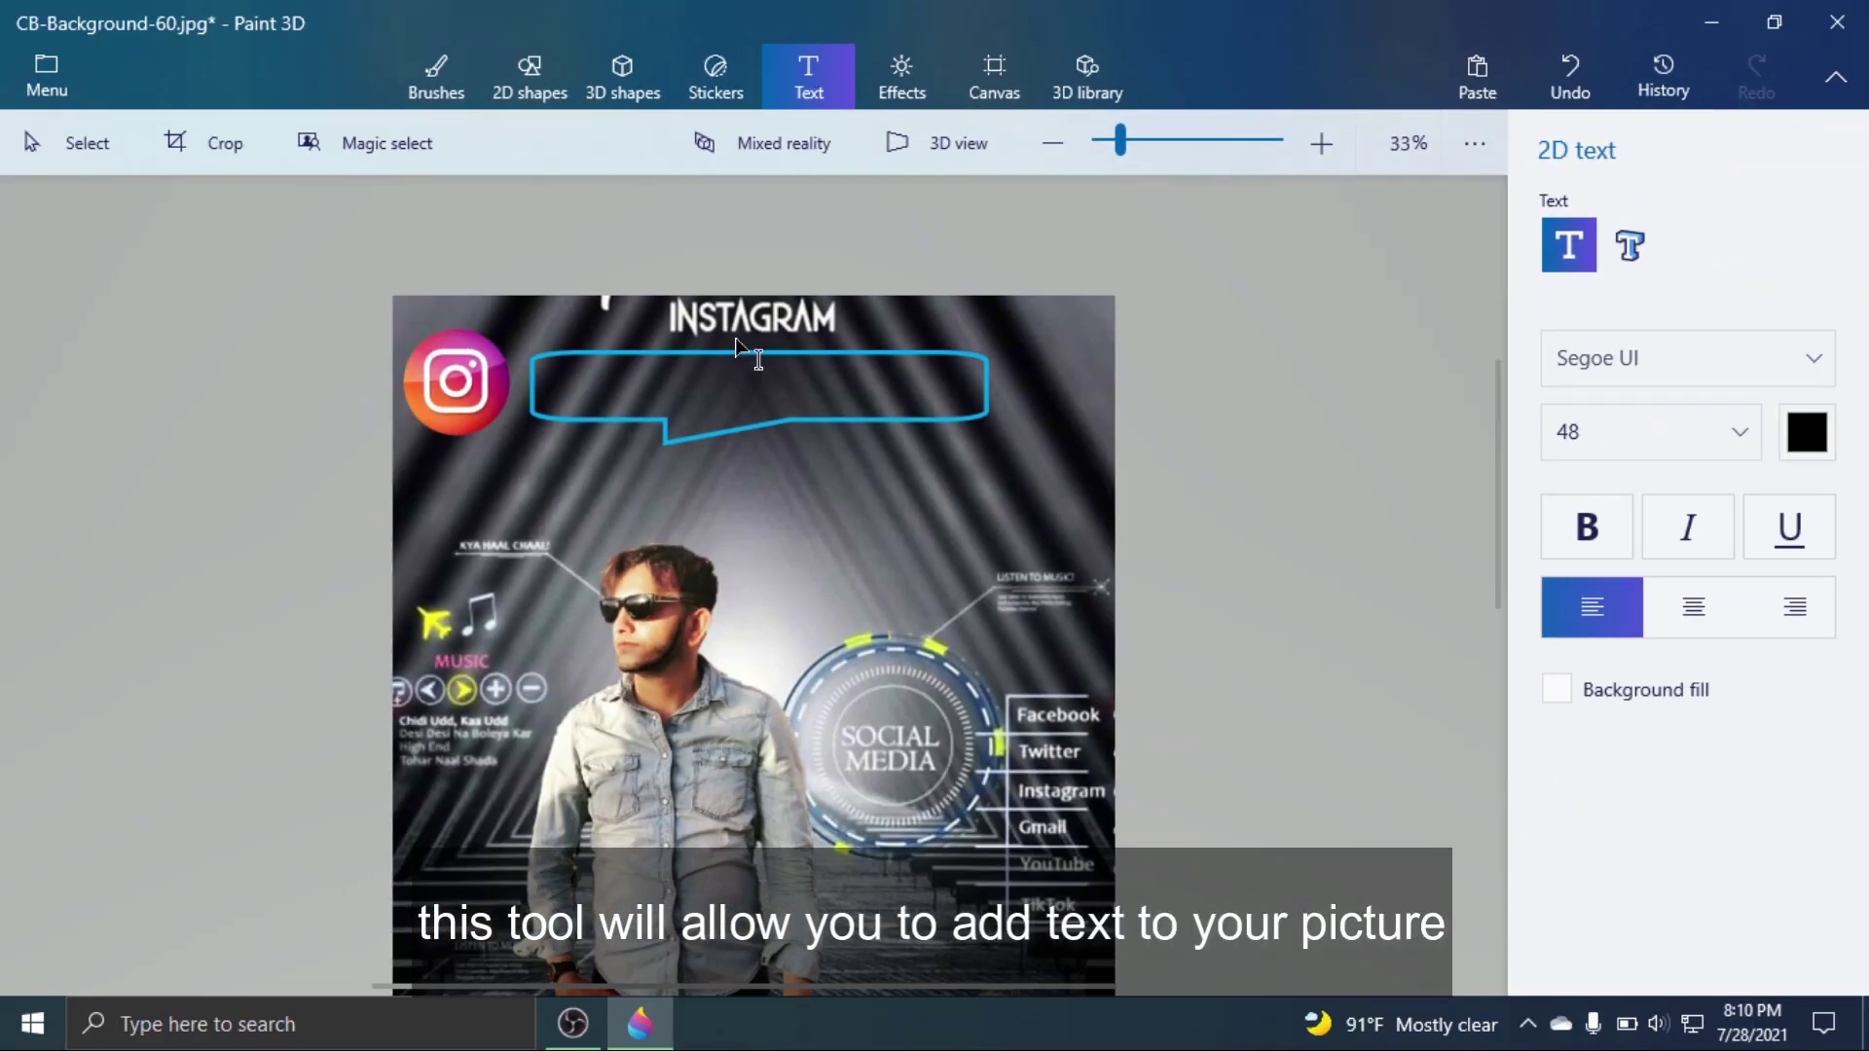
Type the Instagram username as centred red 72-pt bold italic underlined Segoe UI text, nudged up inside the bubble.
click(539, 396)
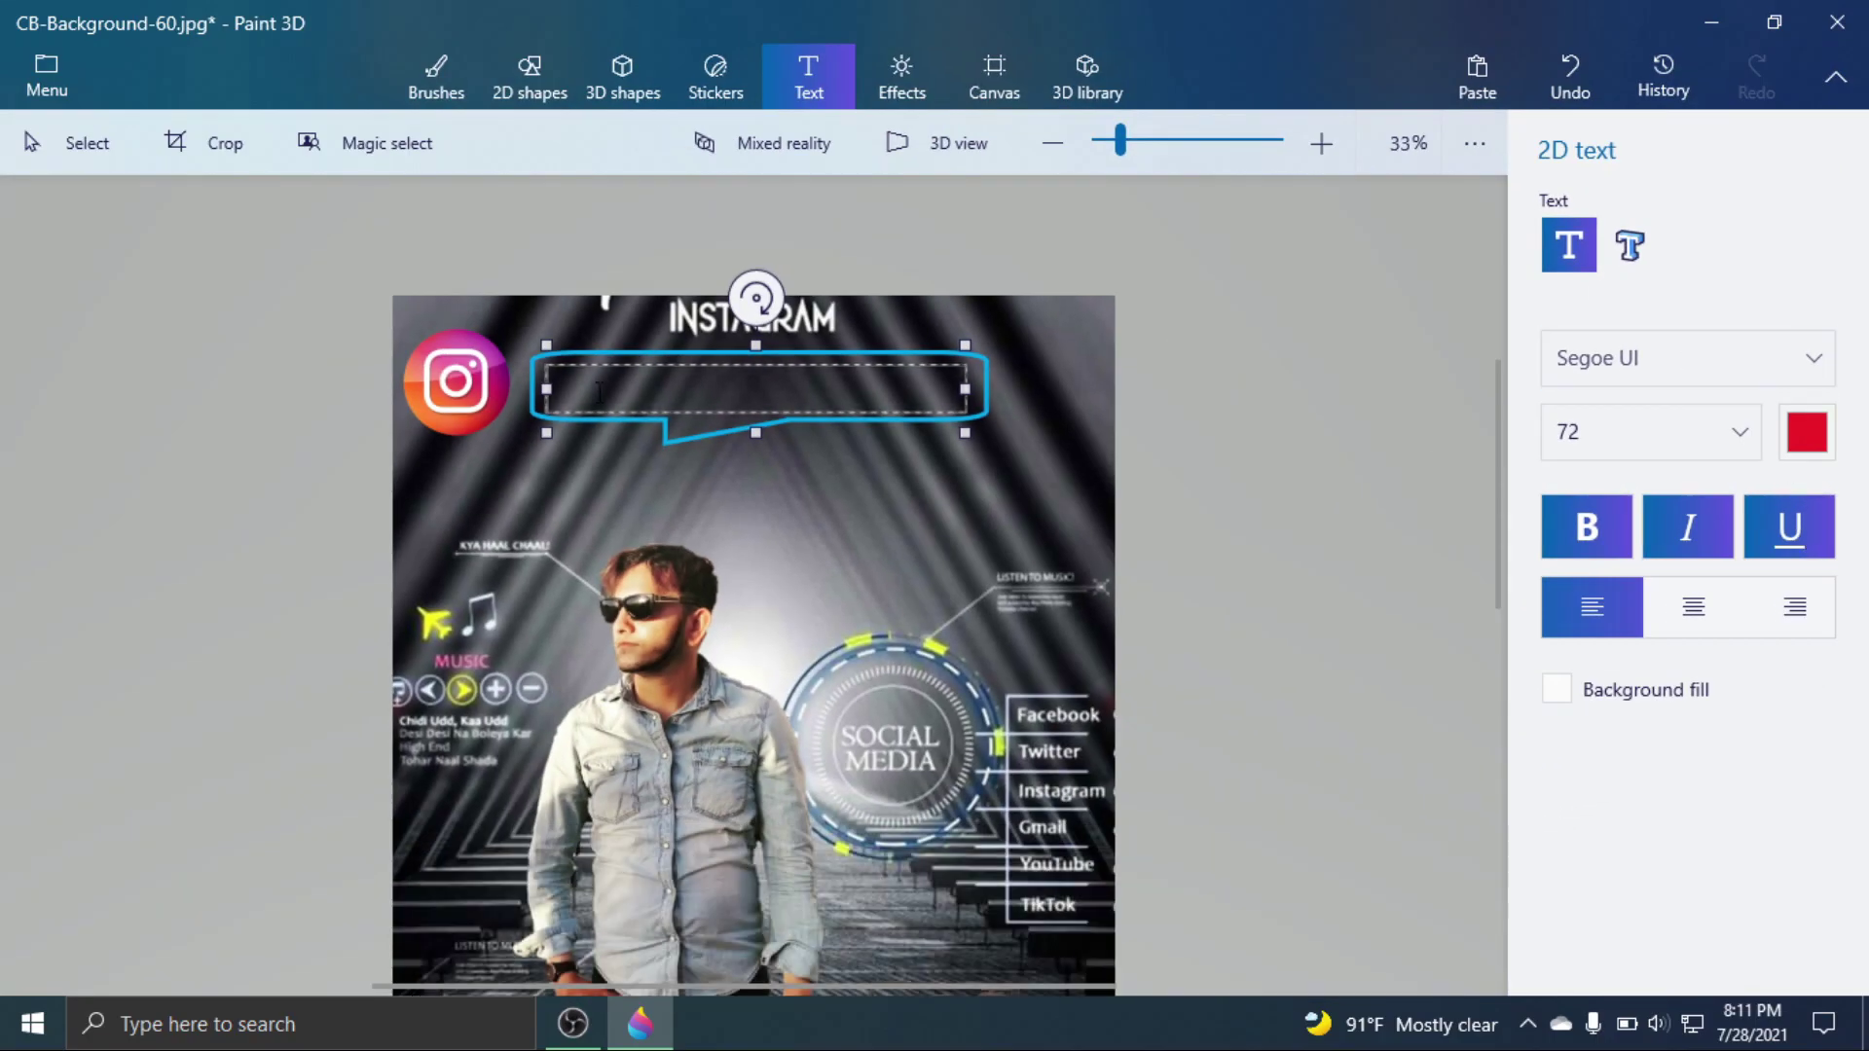
click(1694, 606)
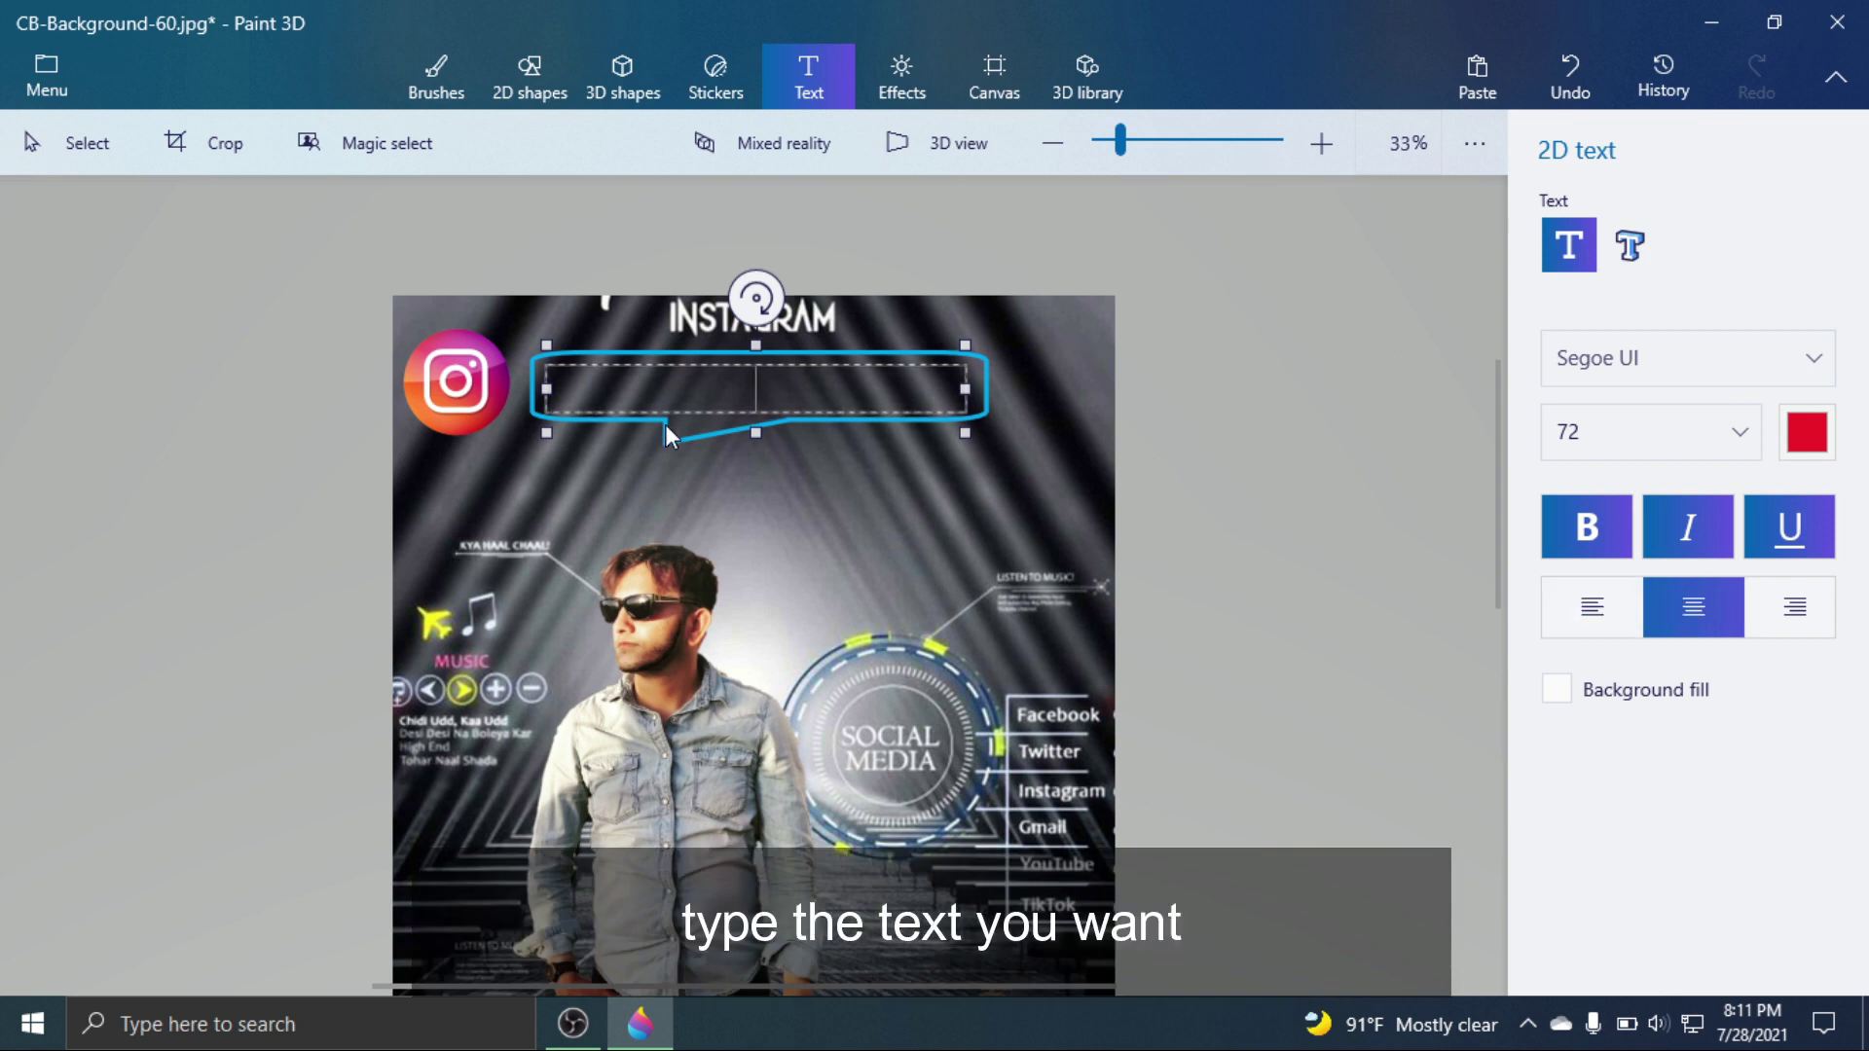
text(AF)
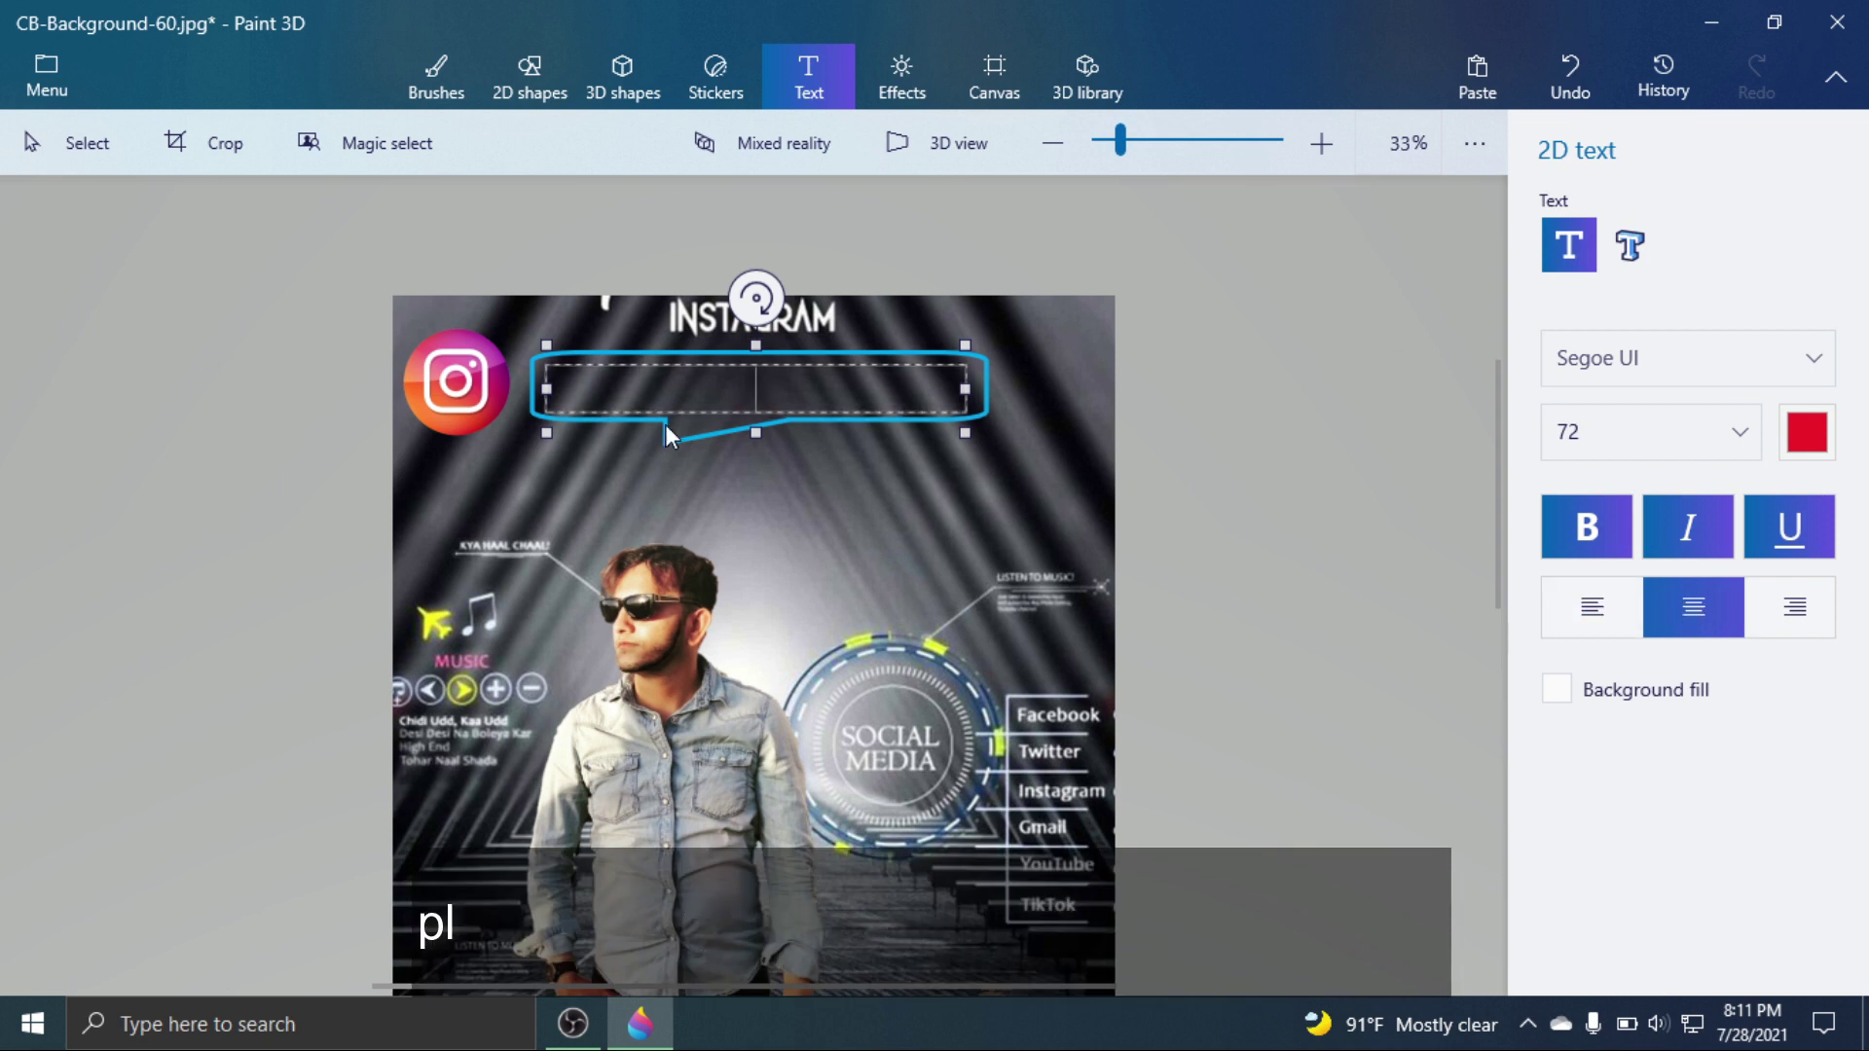
text(R)
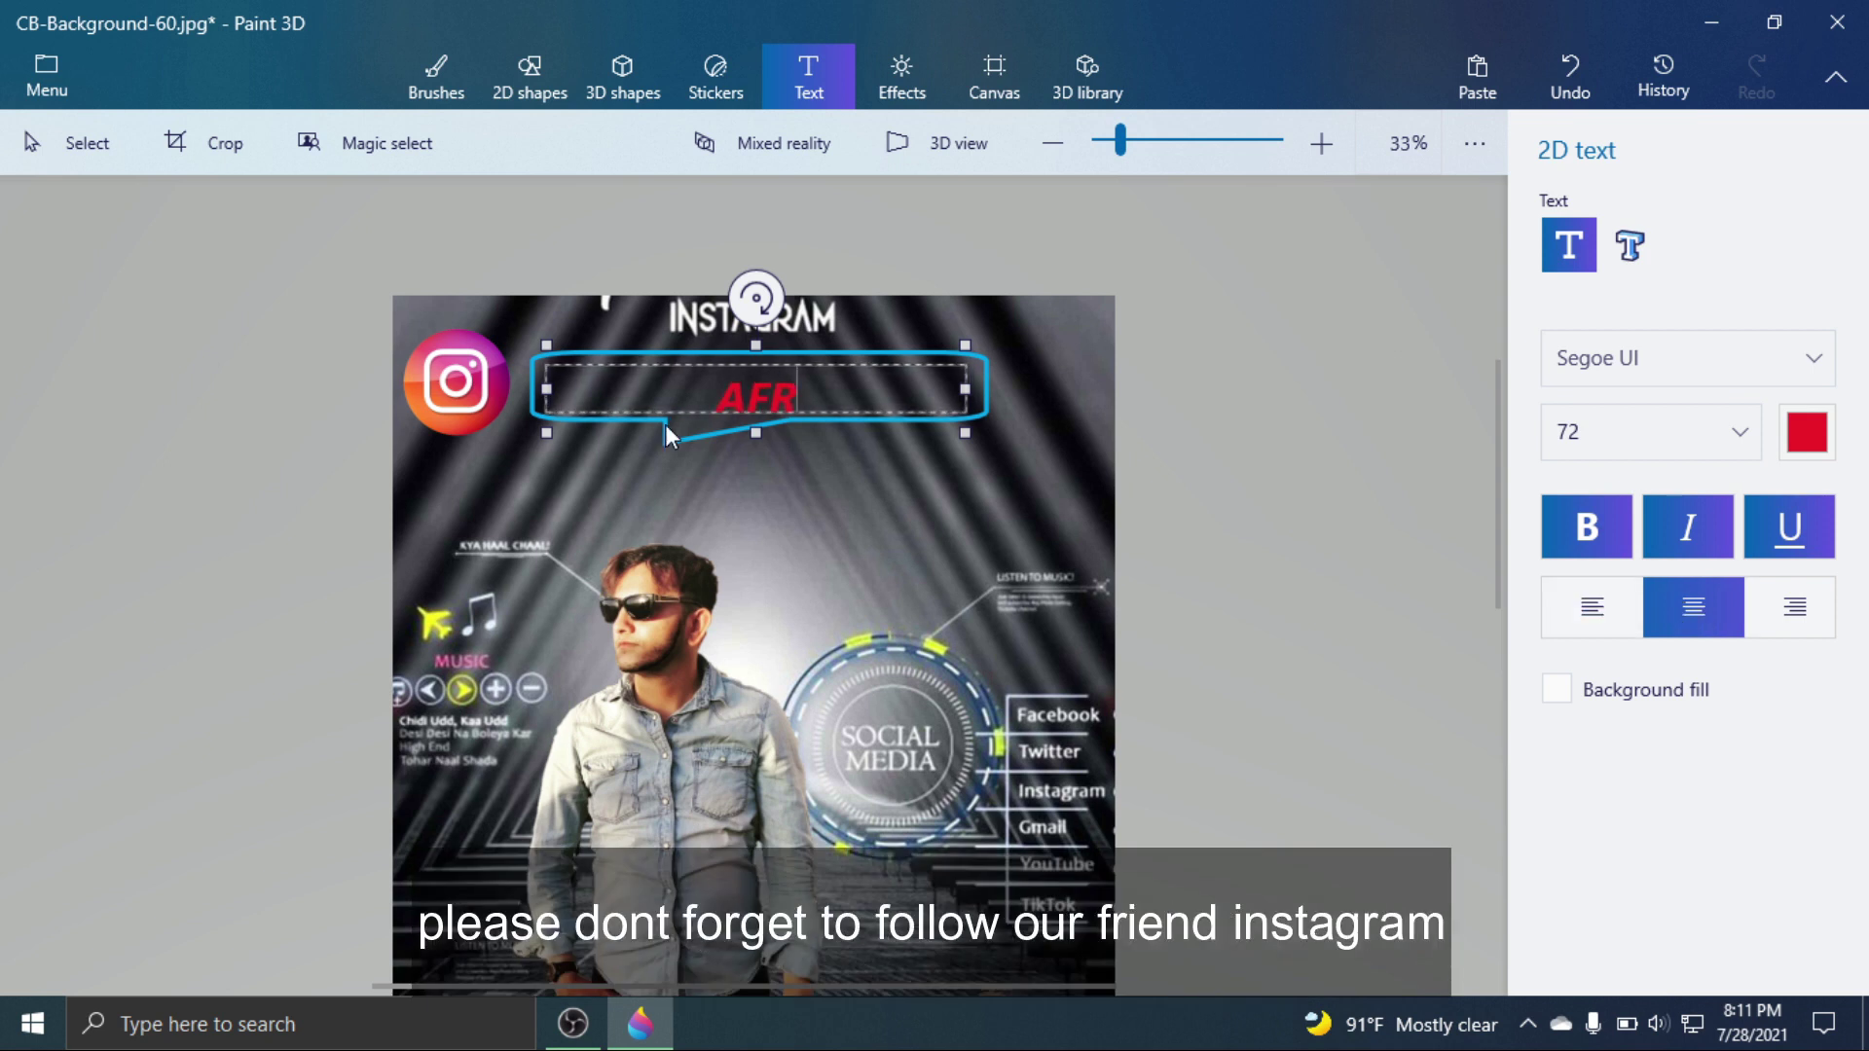
text(AZAFR)
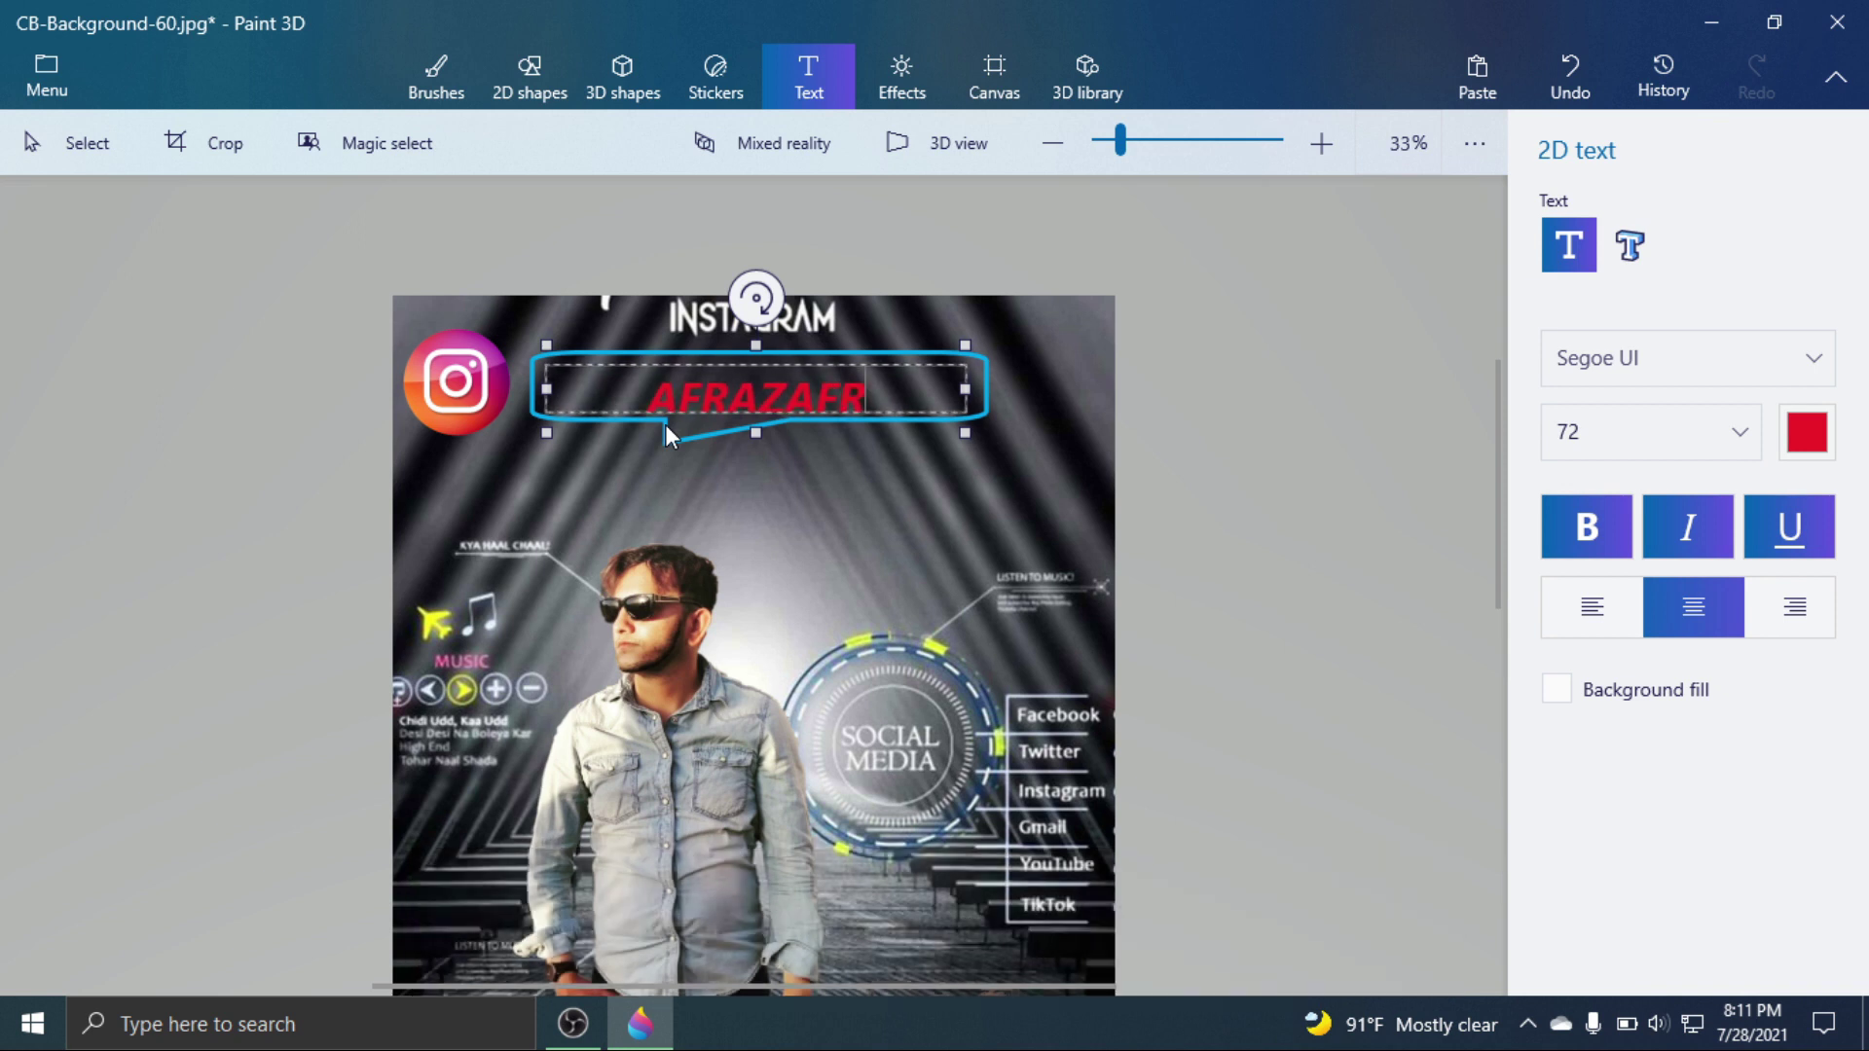
text(IDI1992)
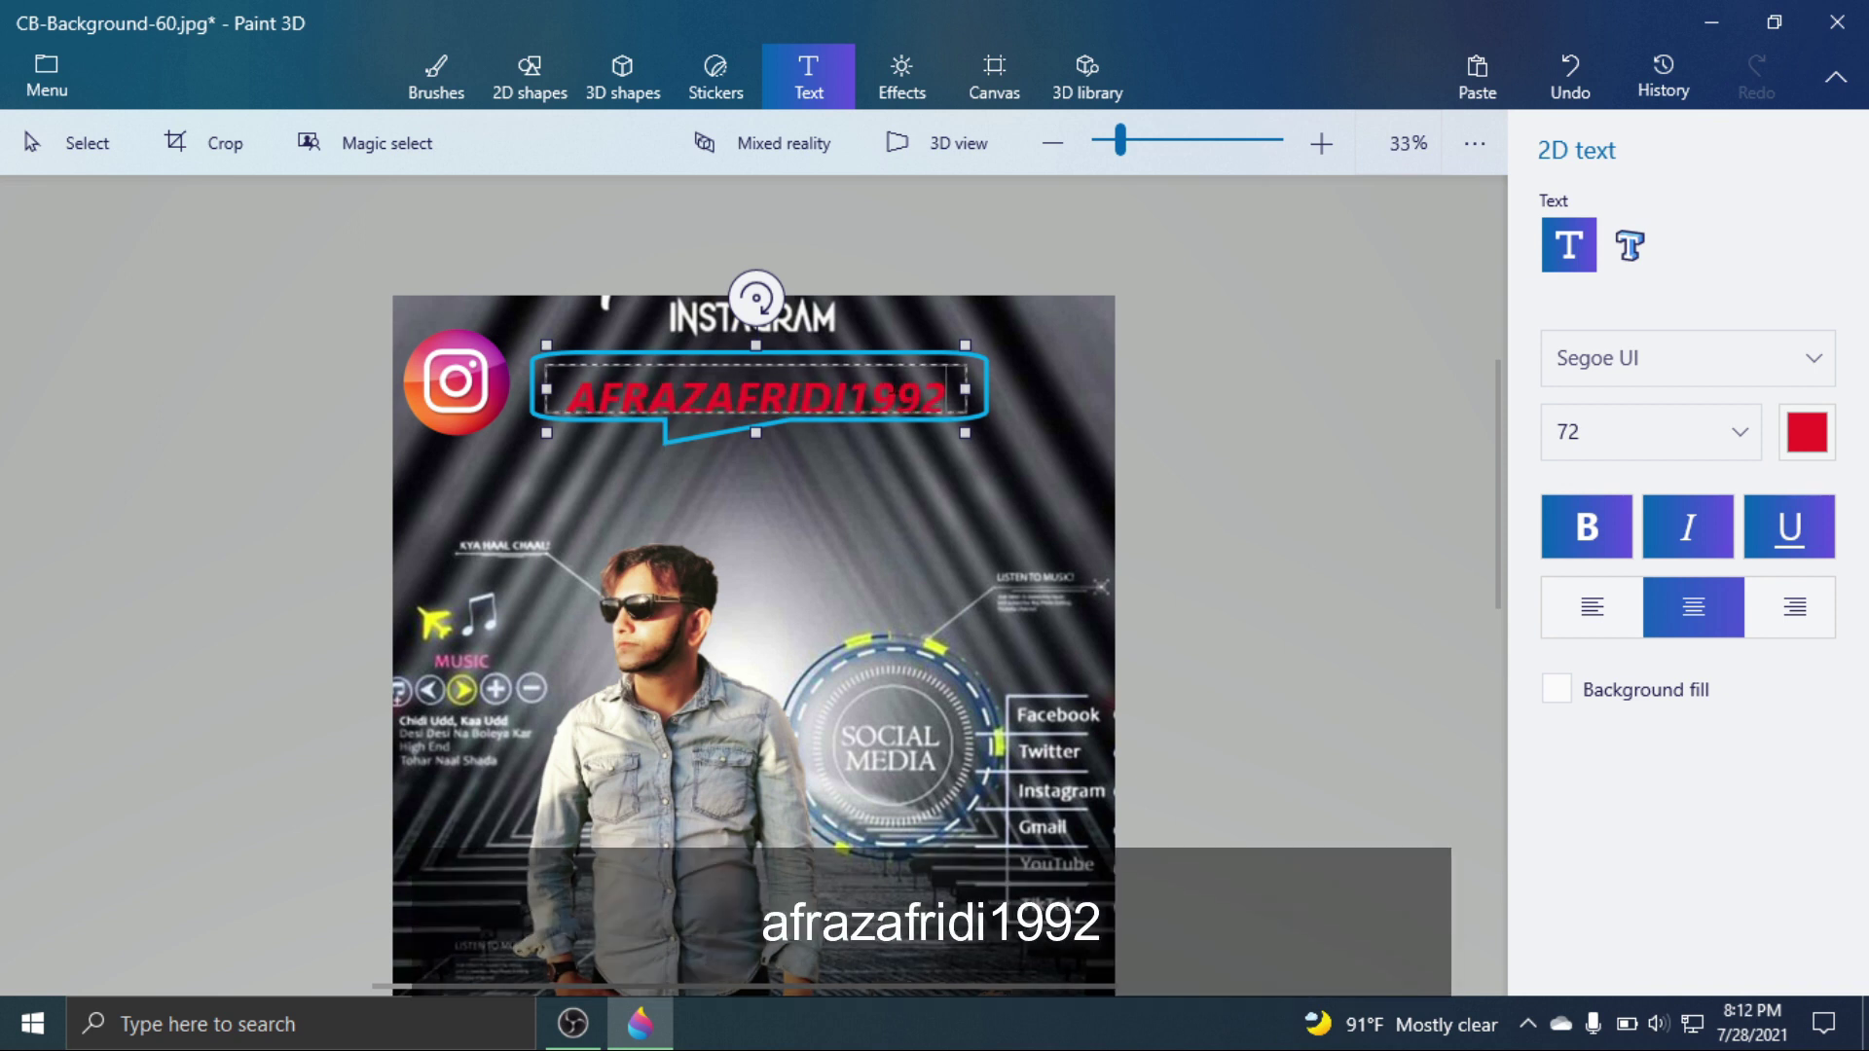
drag(779, 355, 784, 344)
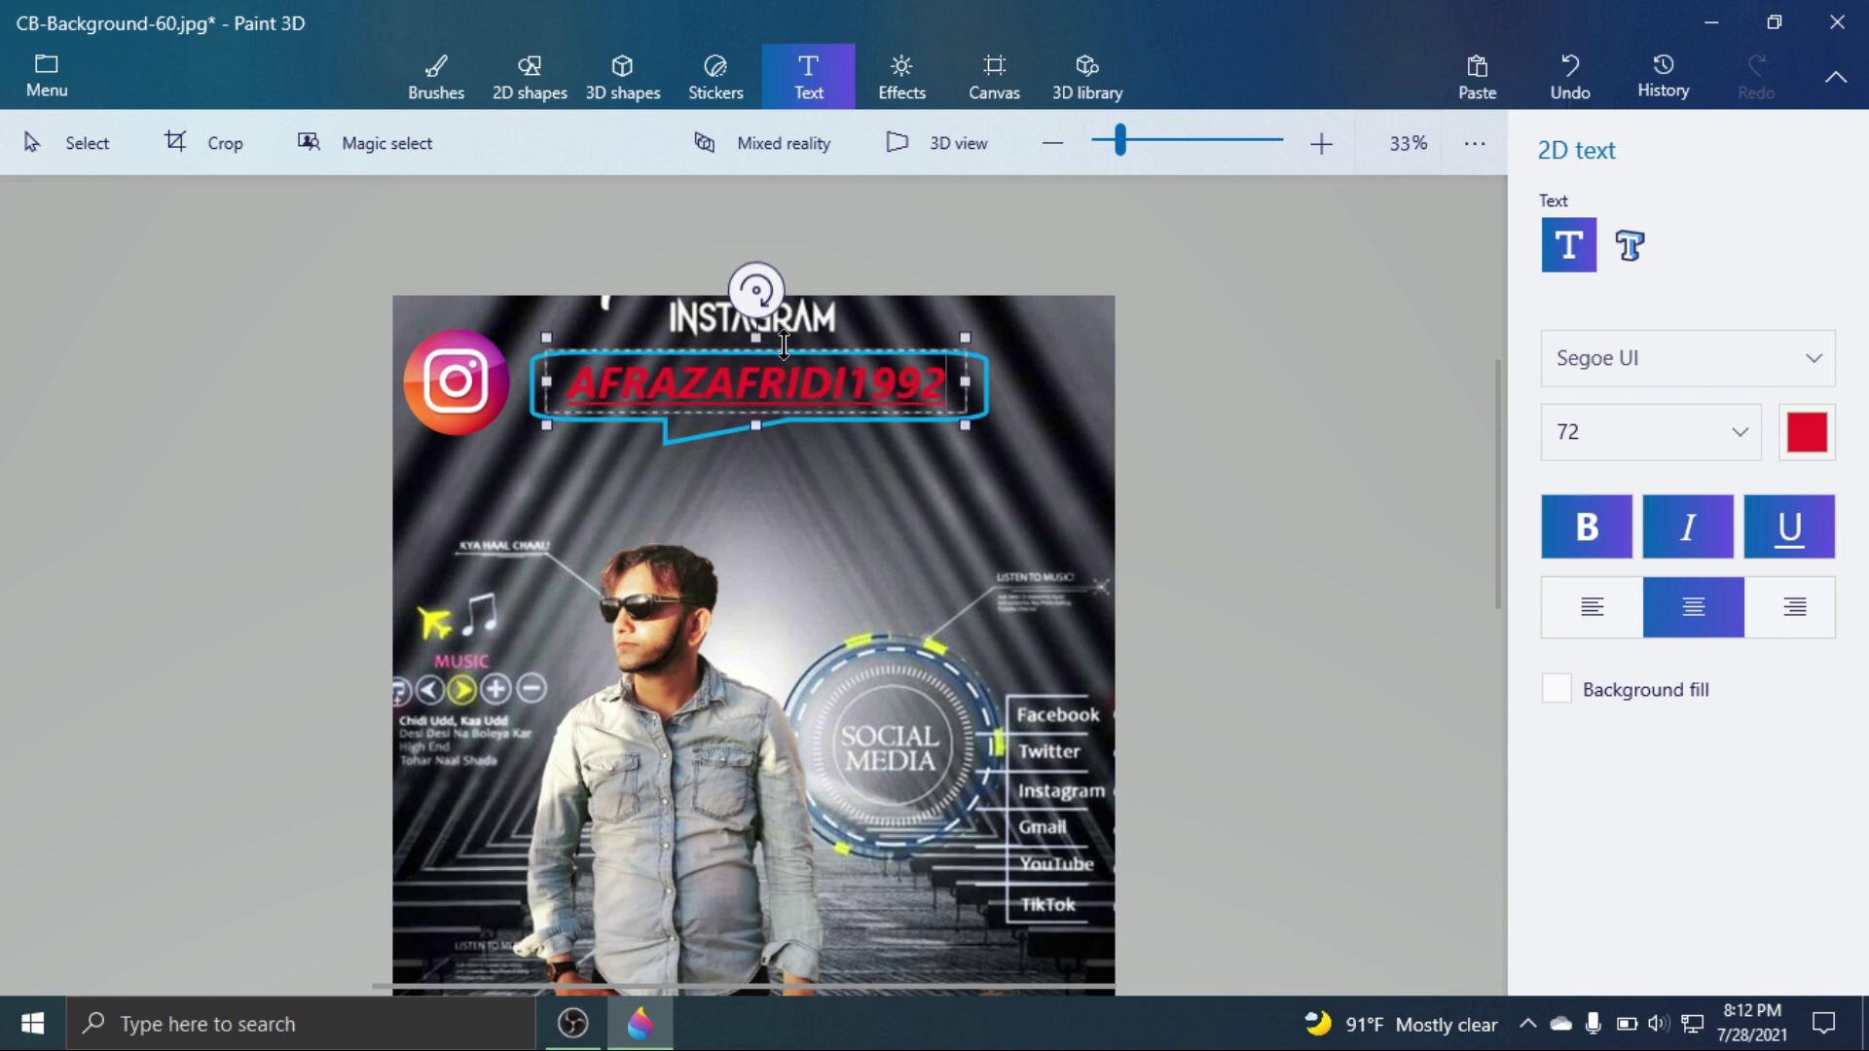
scroll(784, 343, down, 1)
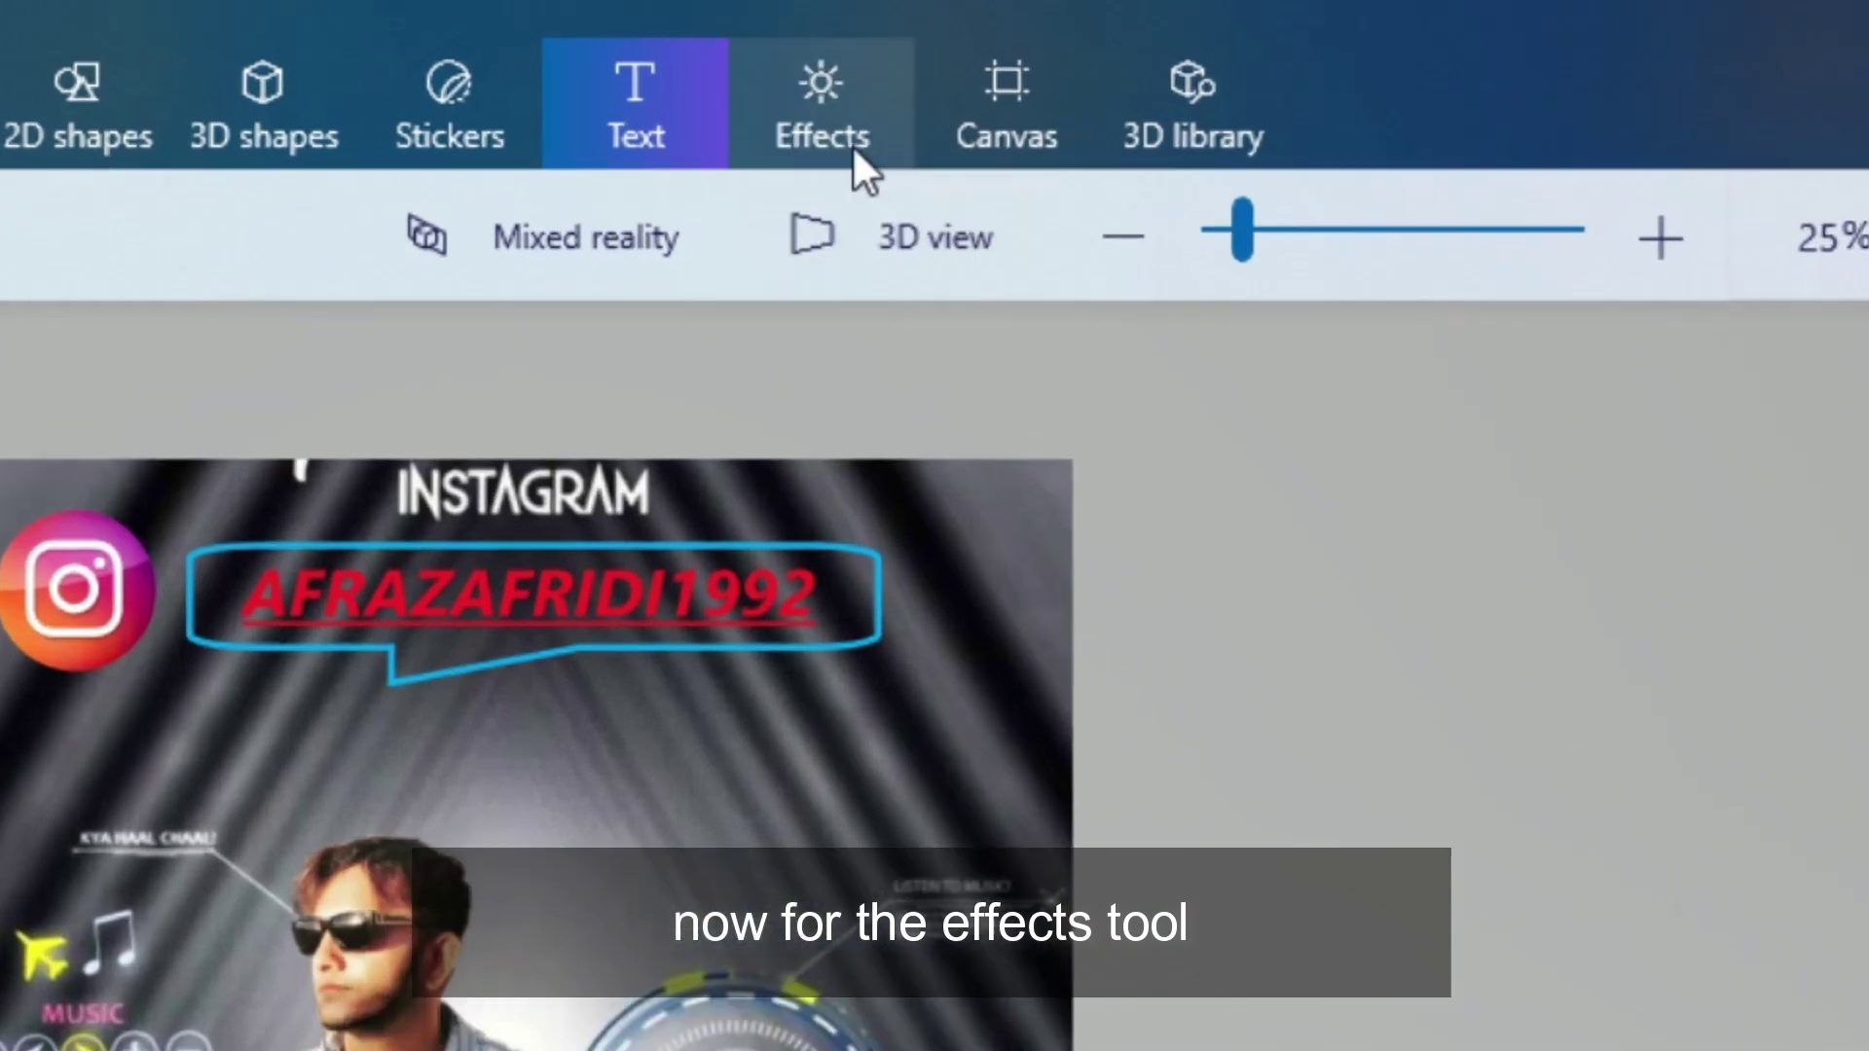
In Effects, swing the Light wheel's sun to the lower left, keeping the default filter.
click(846, 142)
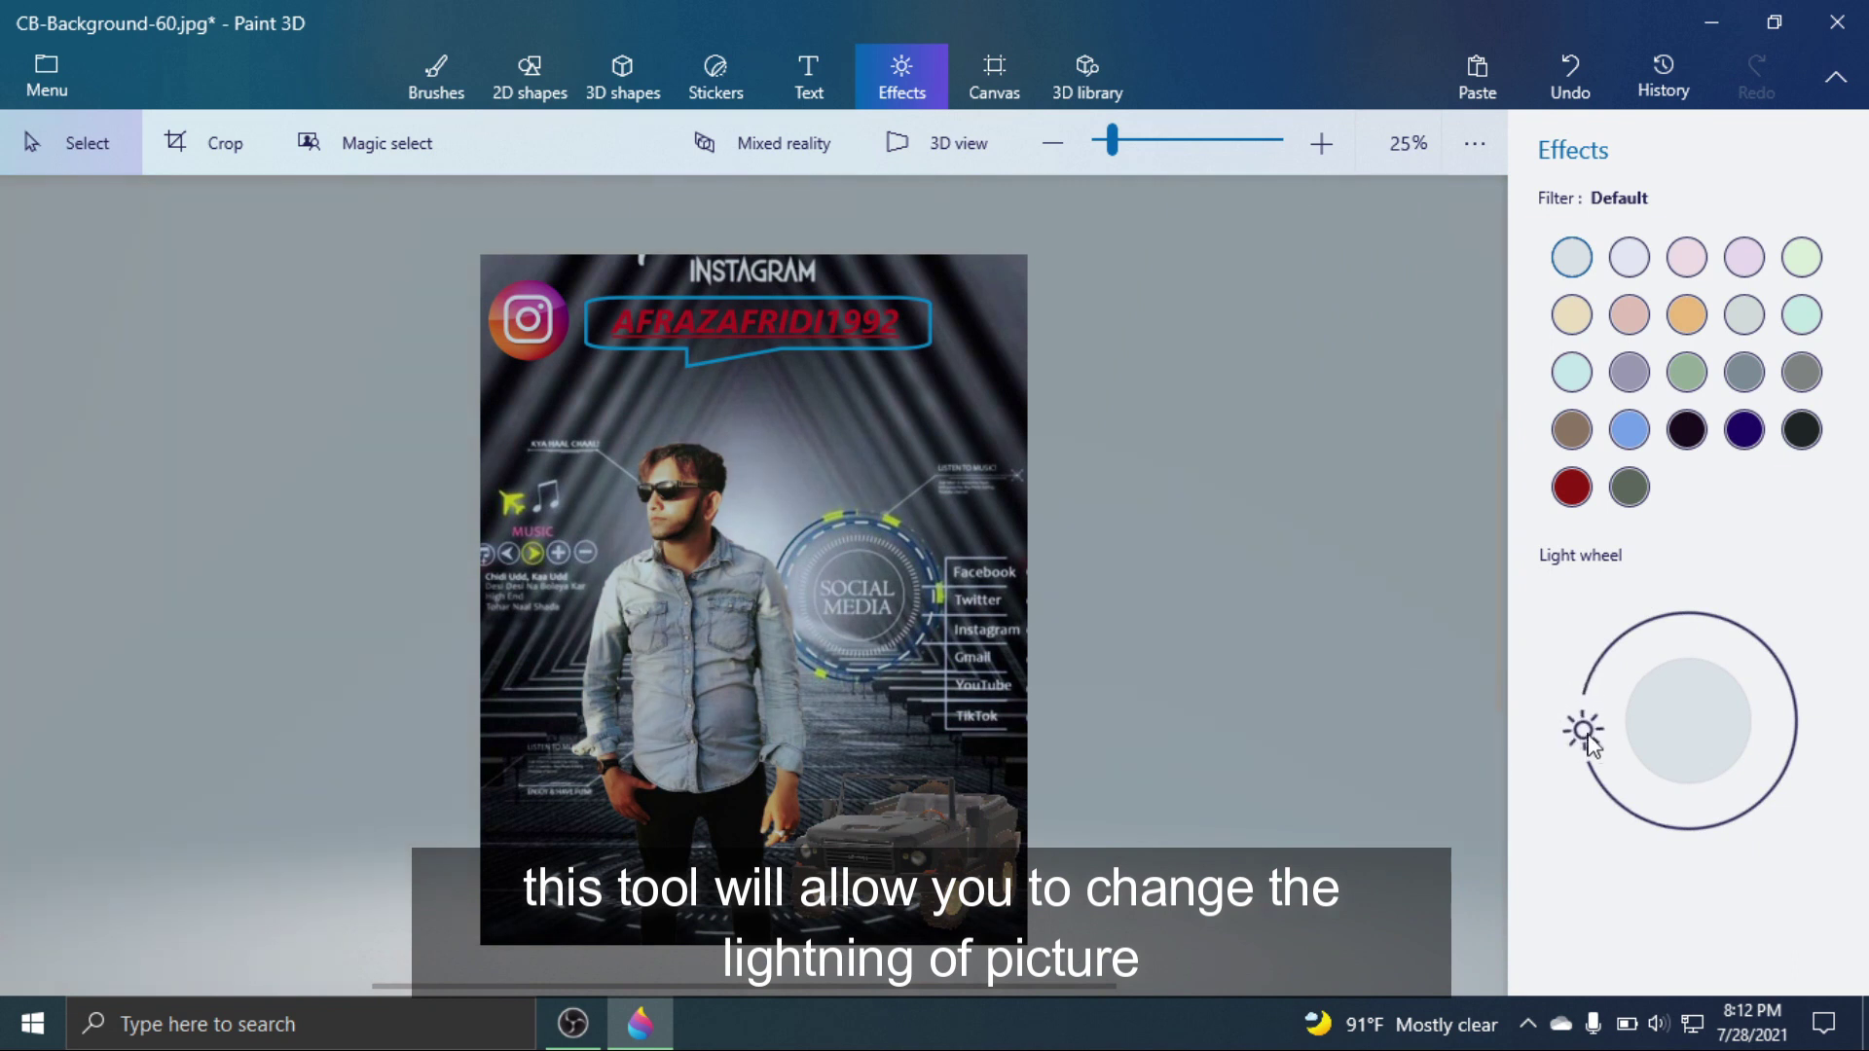
drag(1599, 756, 1631, 800)
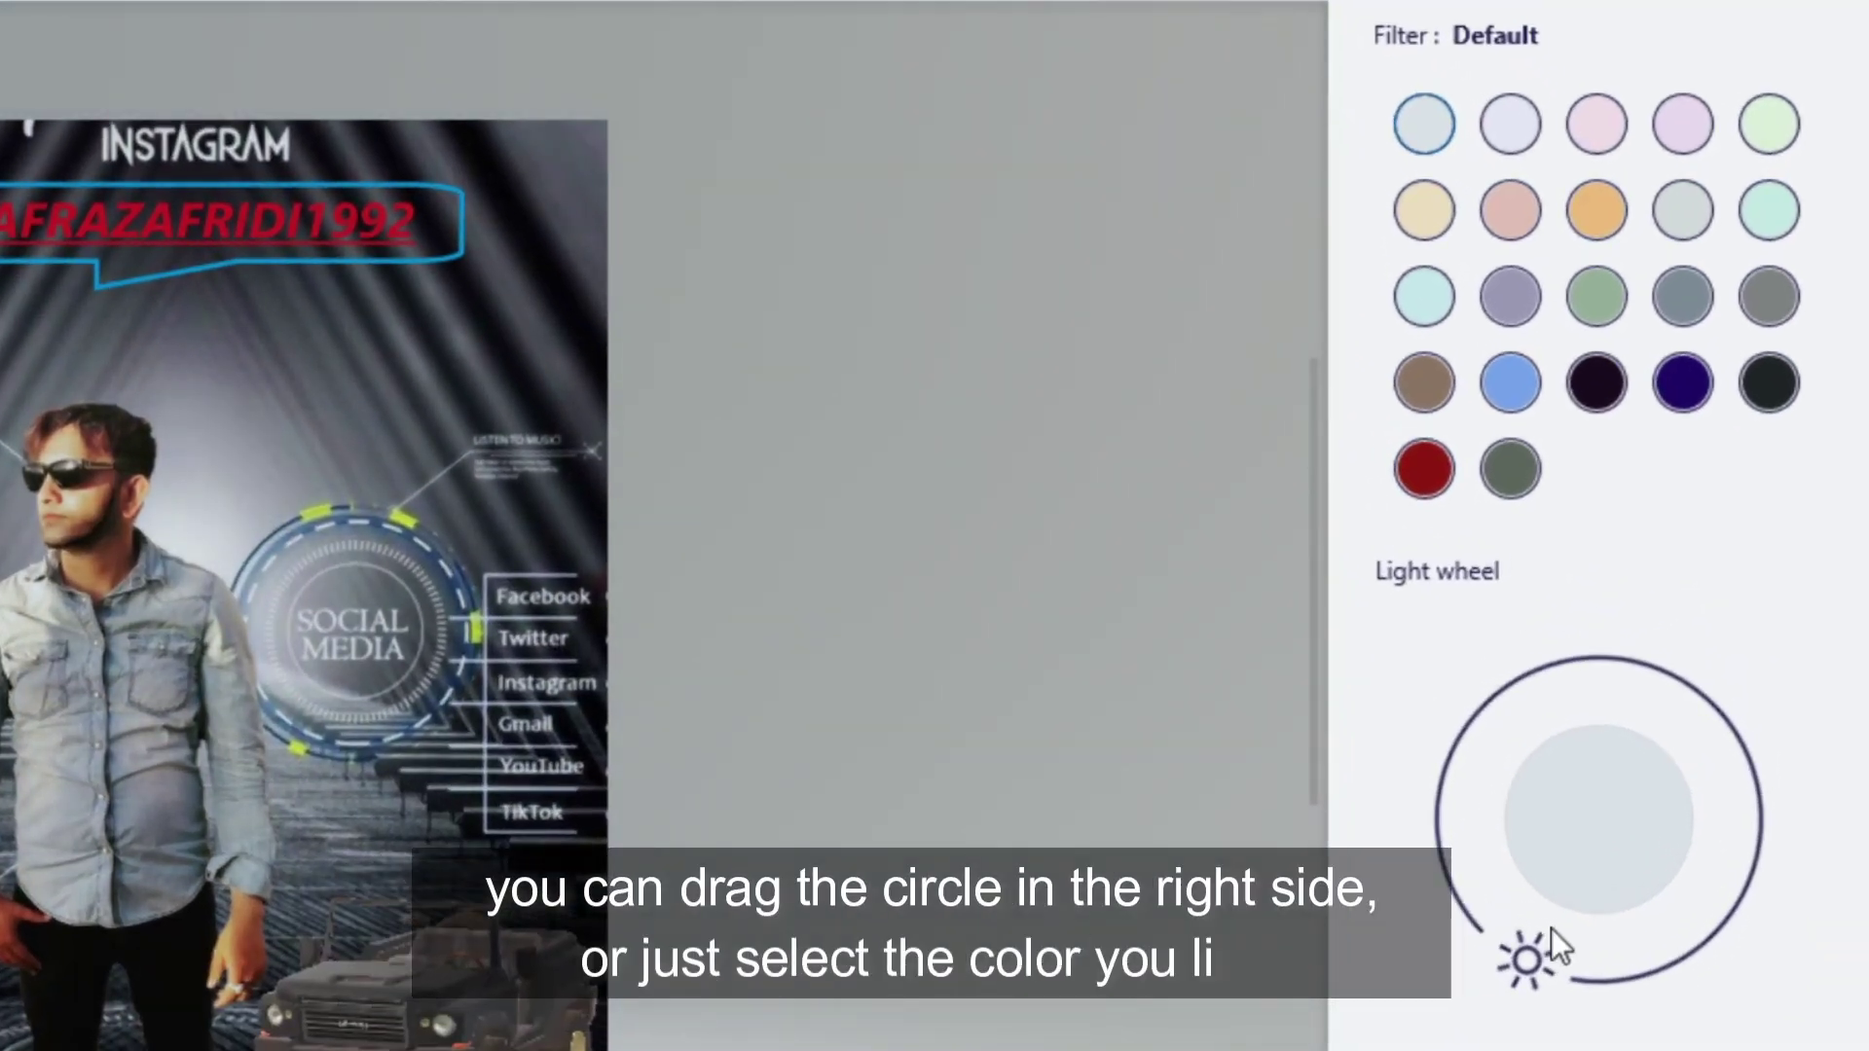
mouse_move(1552, 929)
mouse_down()
mouse_move(1504, 815)
mouse_move(1527, 679)
mouse_move(1752, 779)
mouse_move(1714, 932)
mouse_move(1647, 969)
mouse_up()
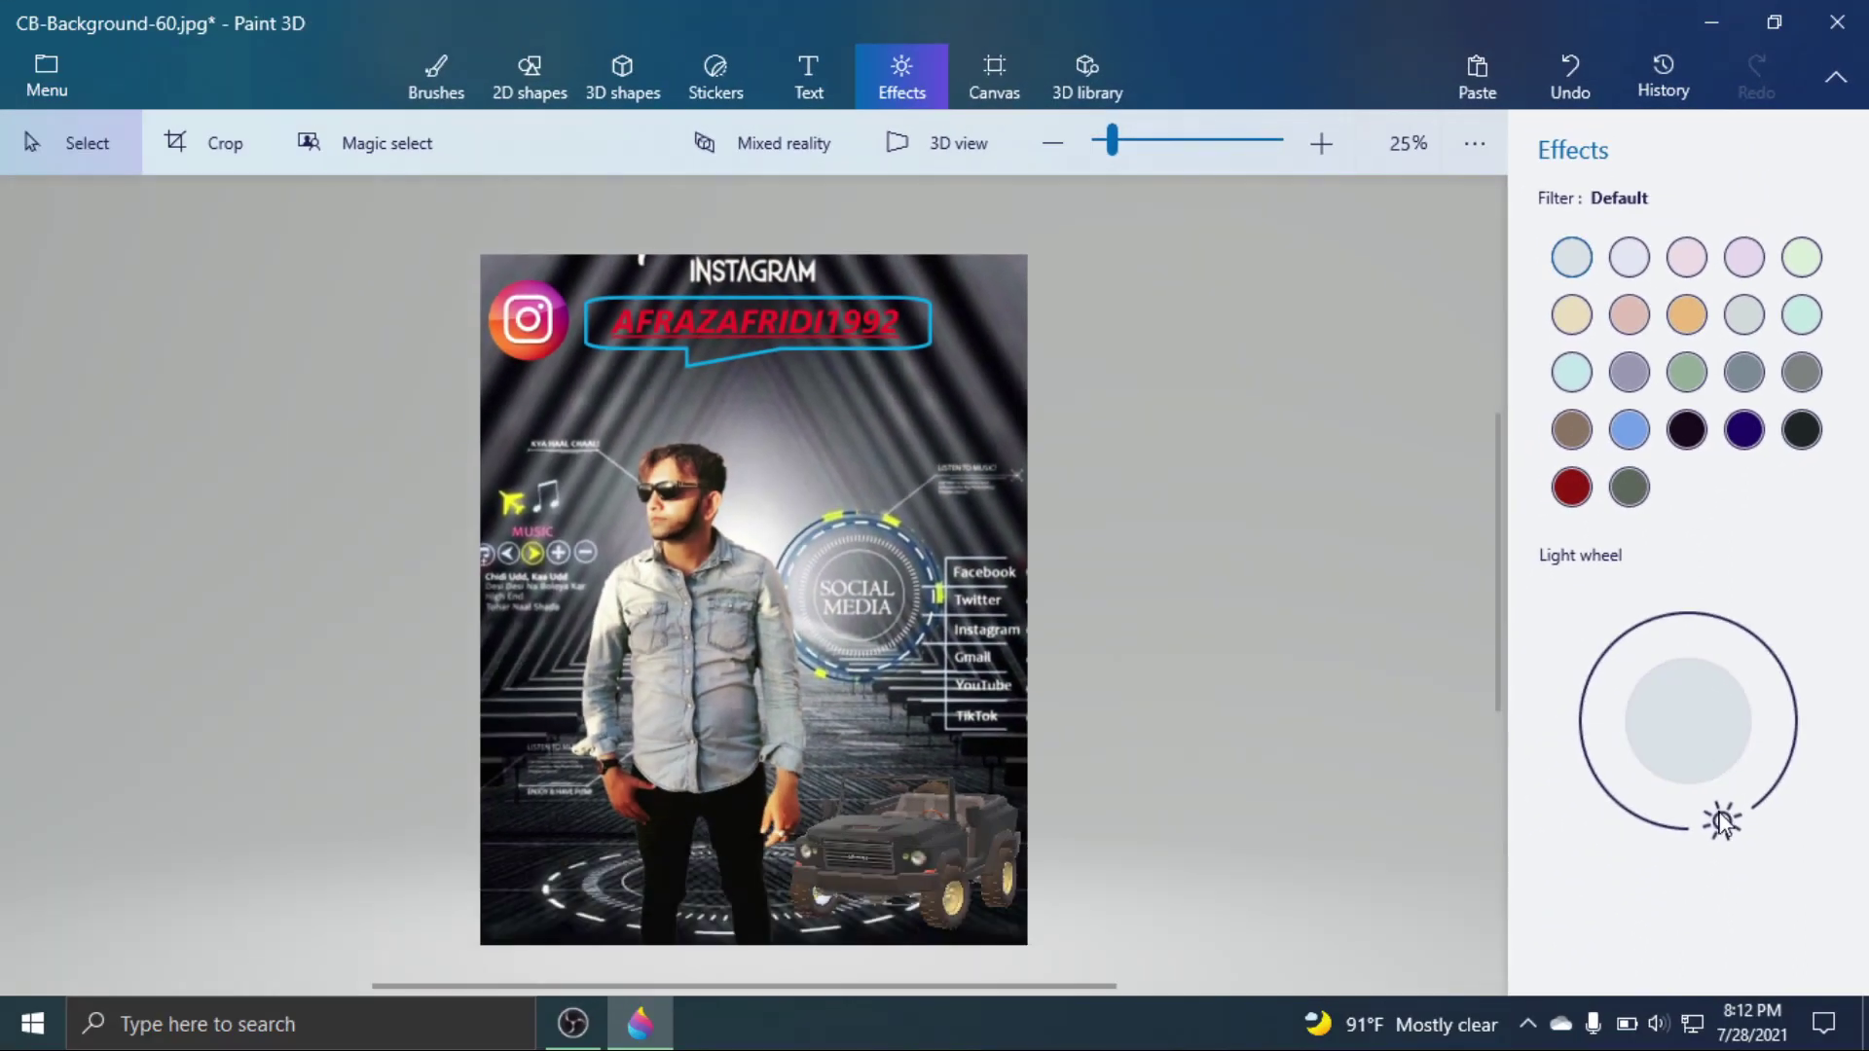
drag(1736, 818, 1614, 800)
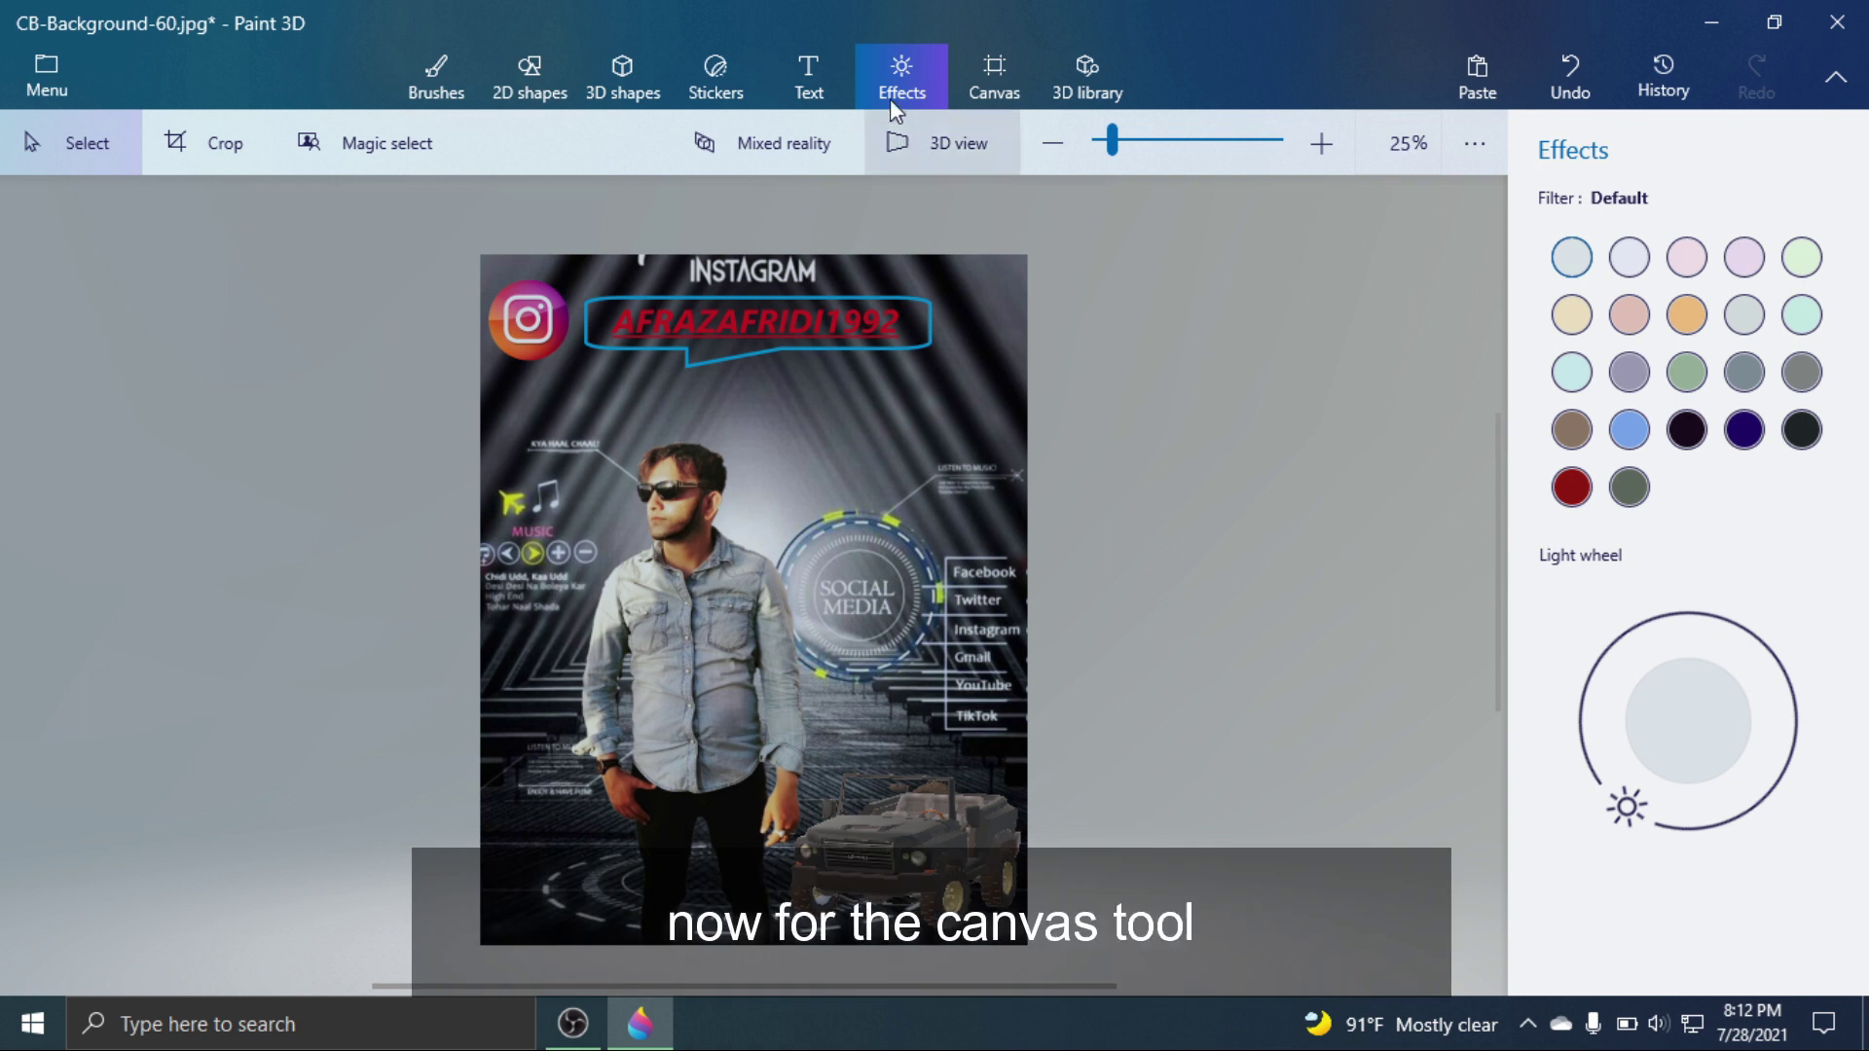
Try narrowing the canvas width, then undo so the canvas stays 100% by 100%.
click(991, 78)
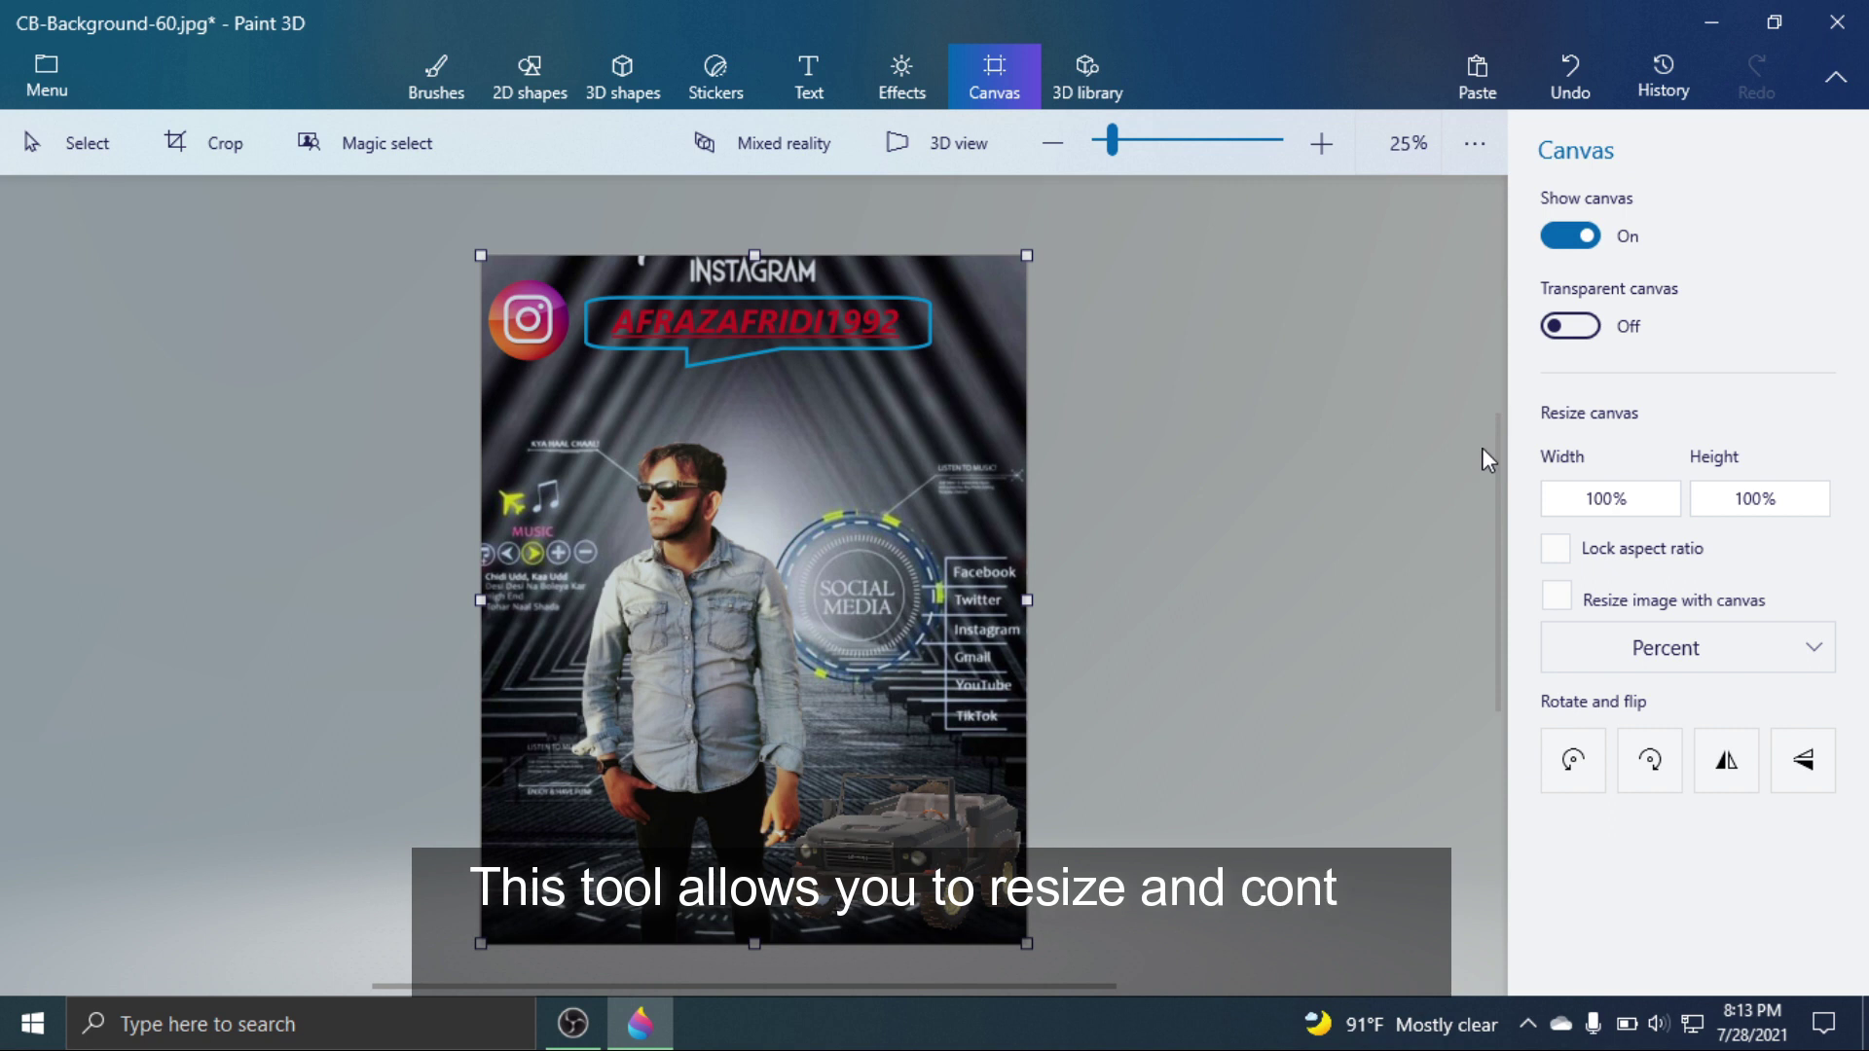
click(1564, 239)
click(1587, 242)
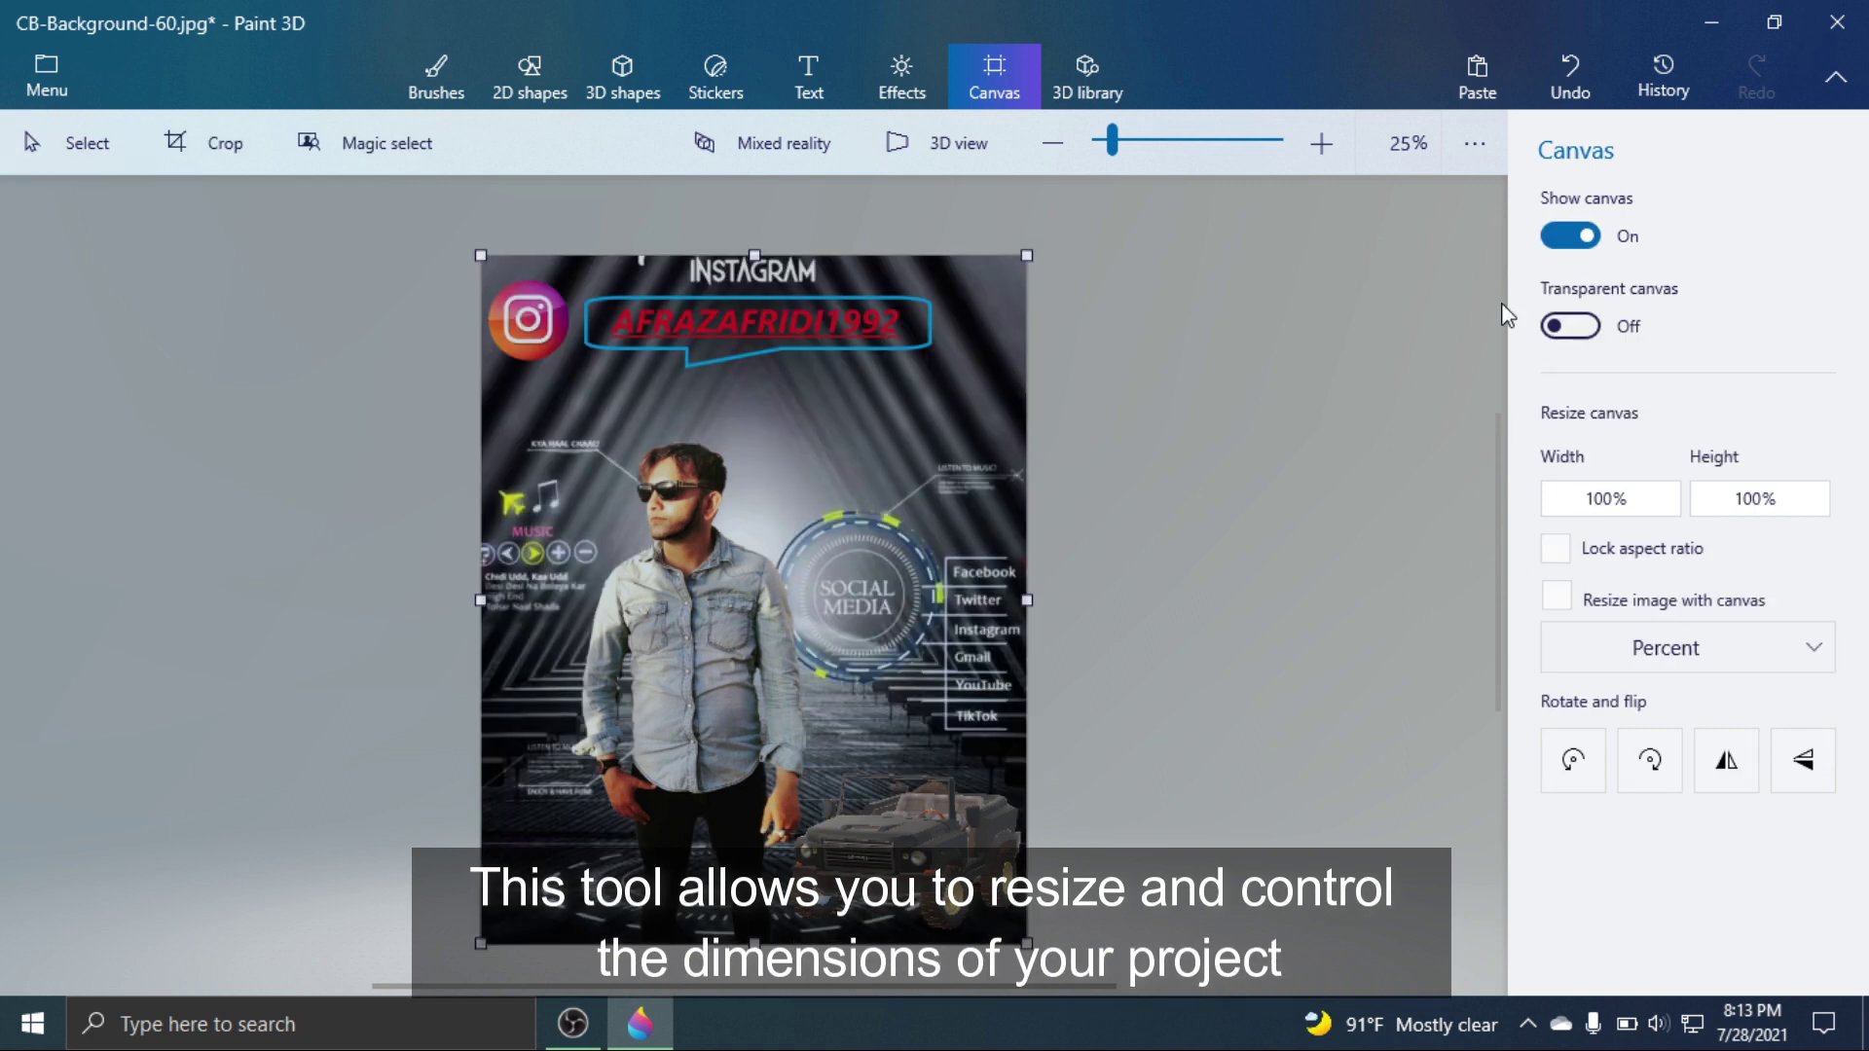
mouse_move(1022, 601)
mouse_down()
mouse_move(1091, 606)
mouse_move(1003, 595)
mouse_up()
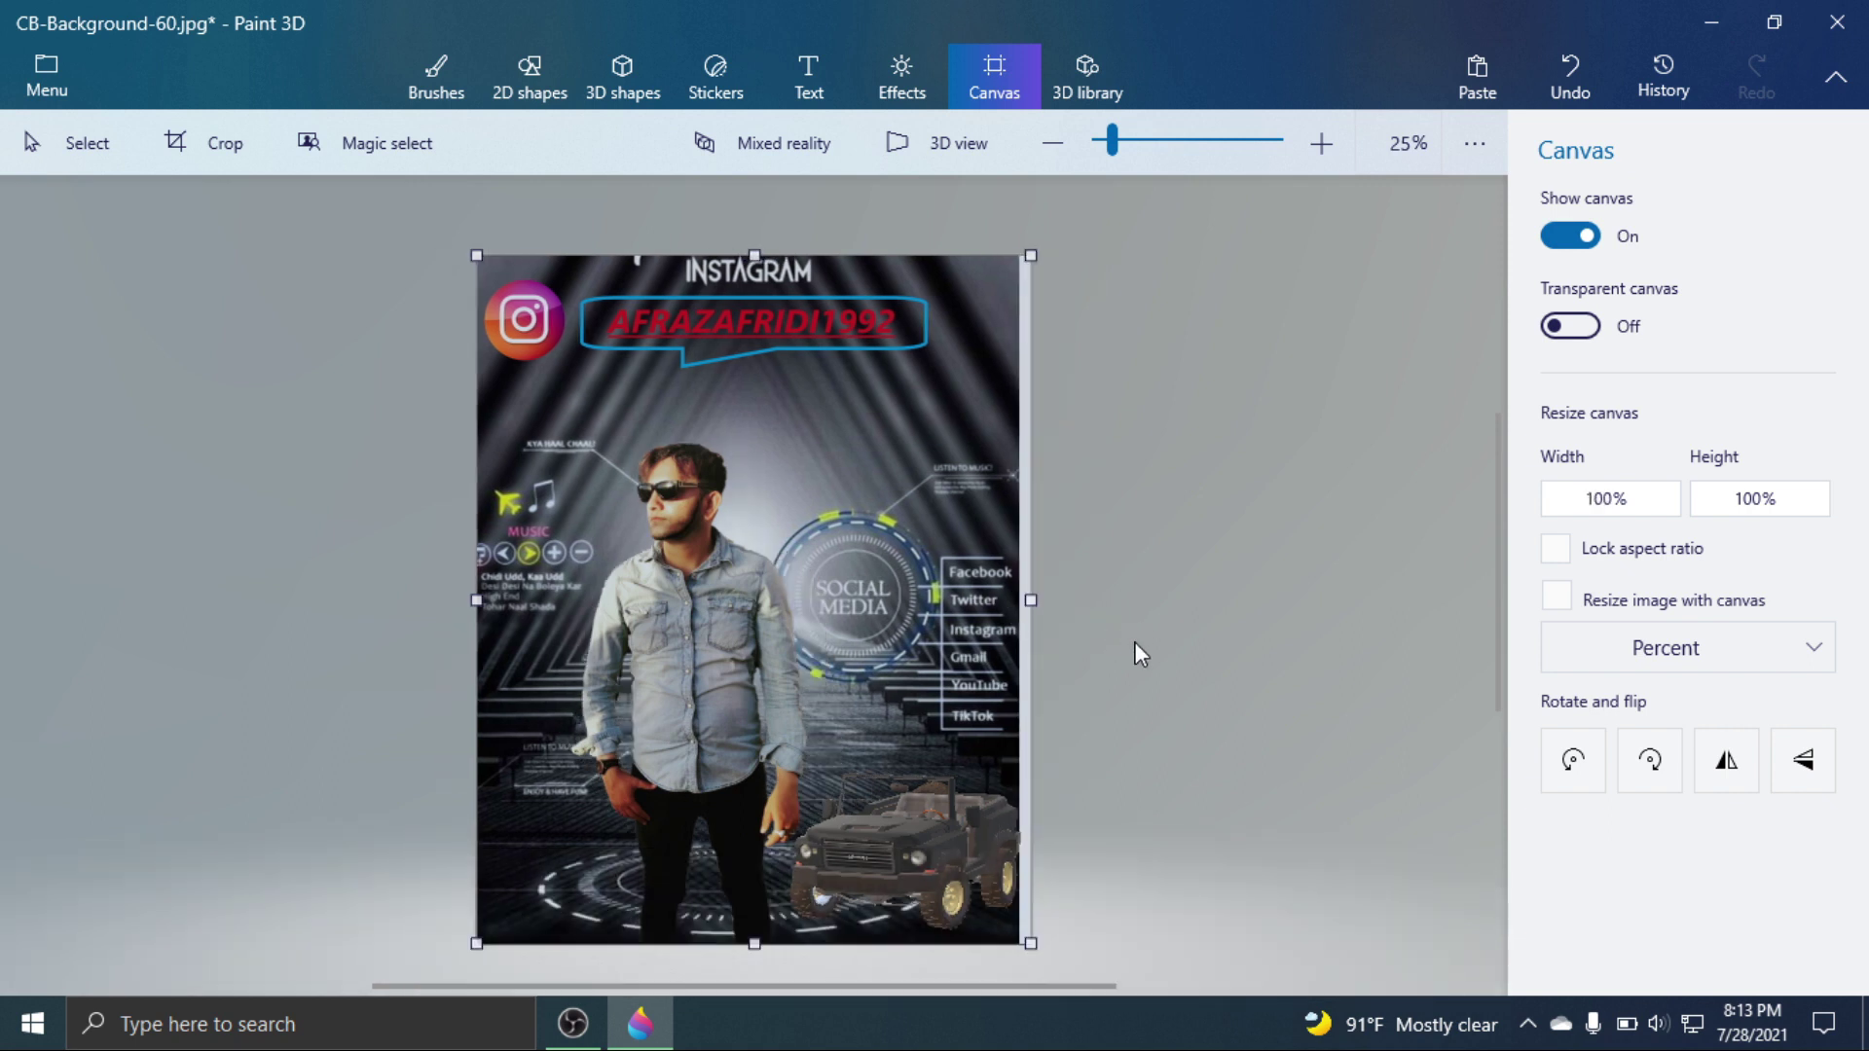
key(ctrl+z)
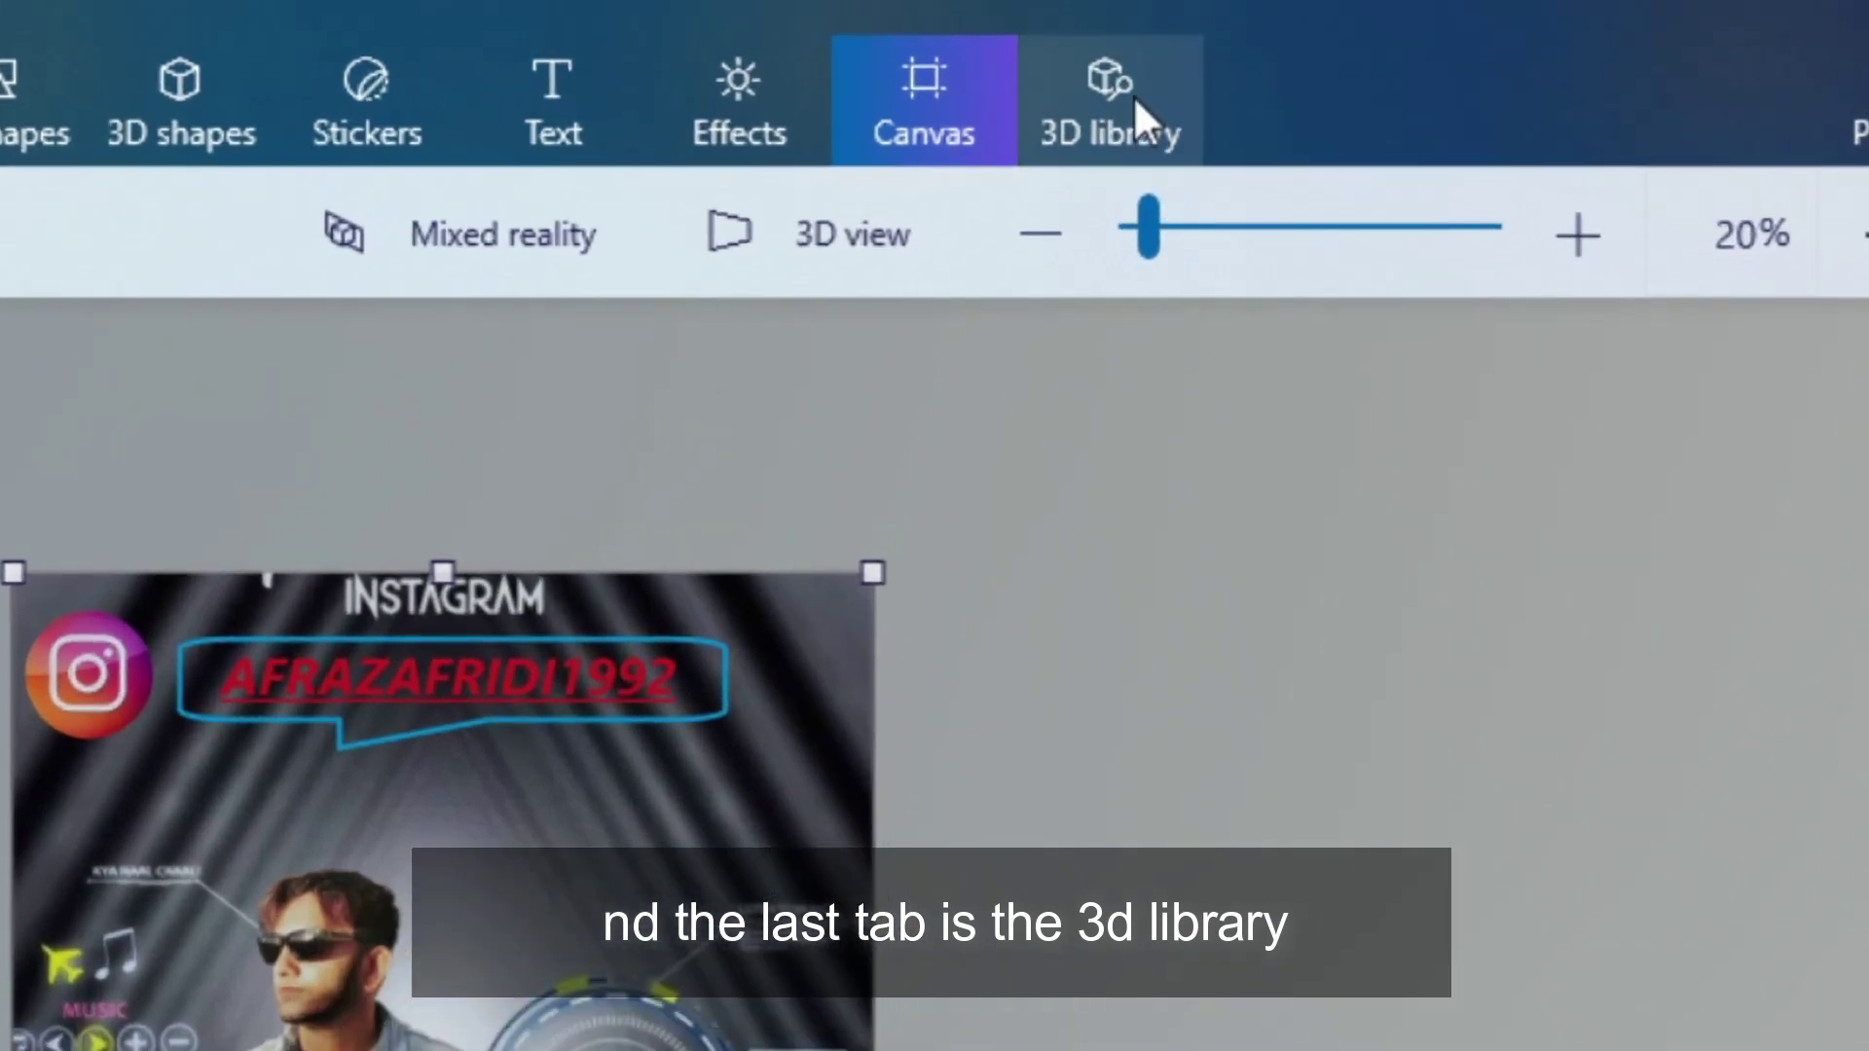
click(1098, 75)
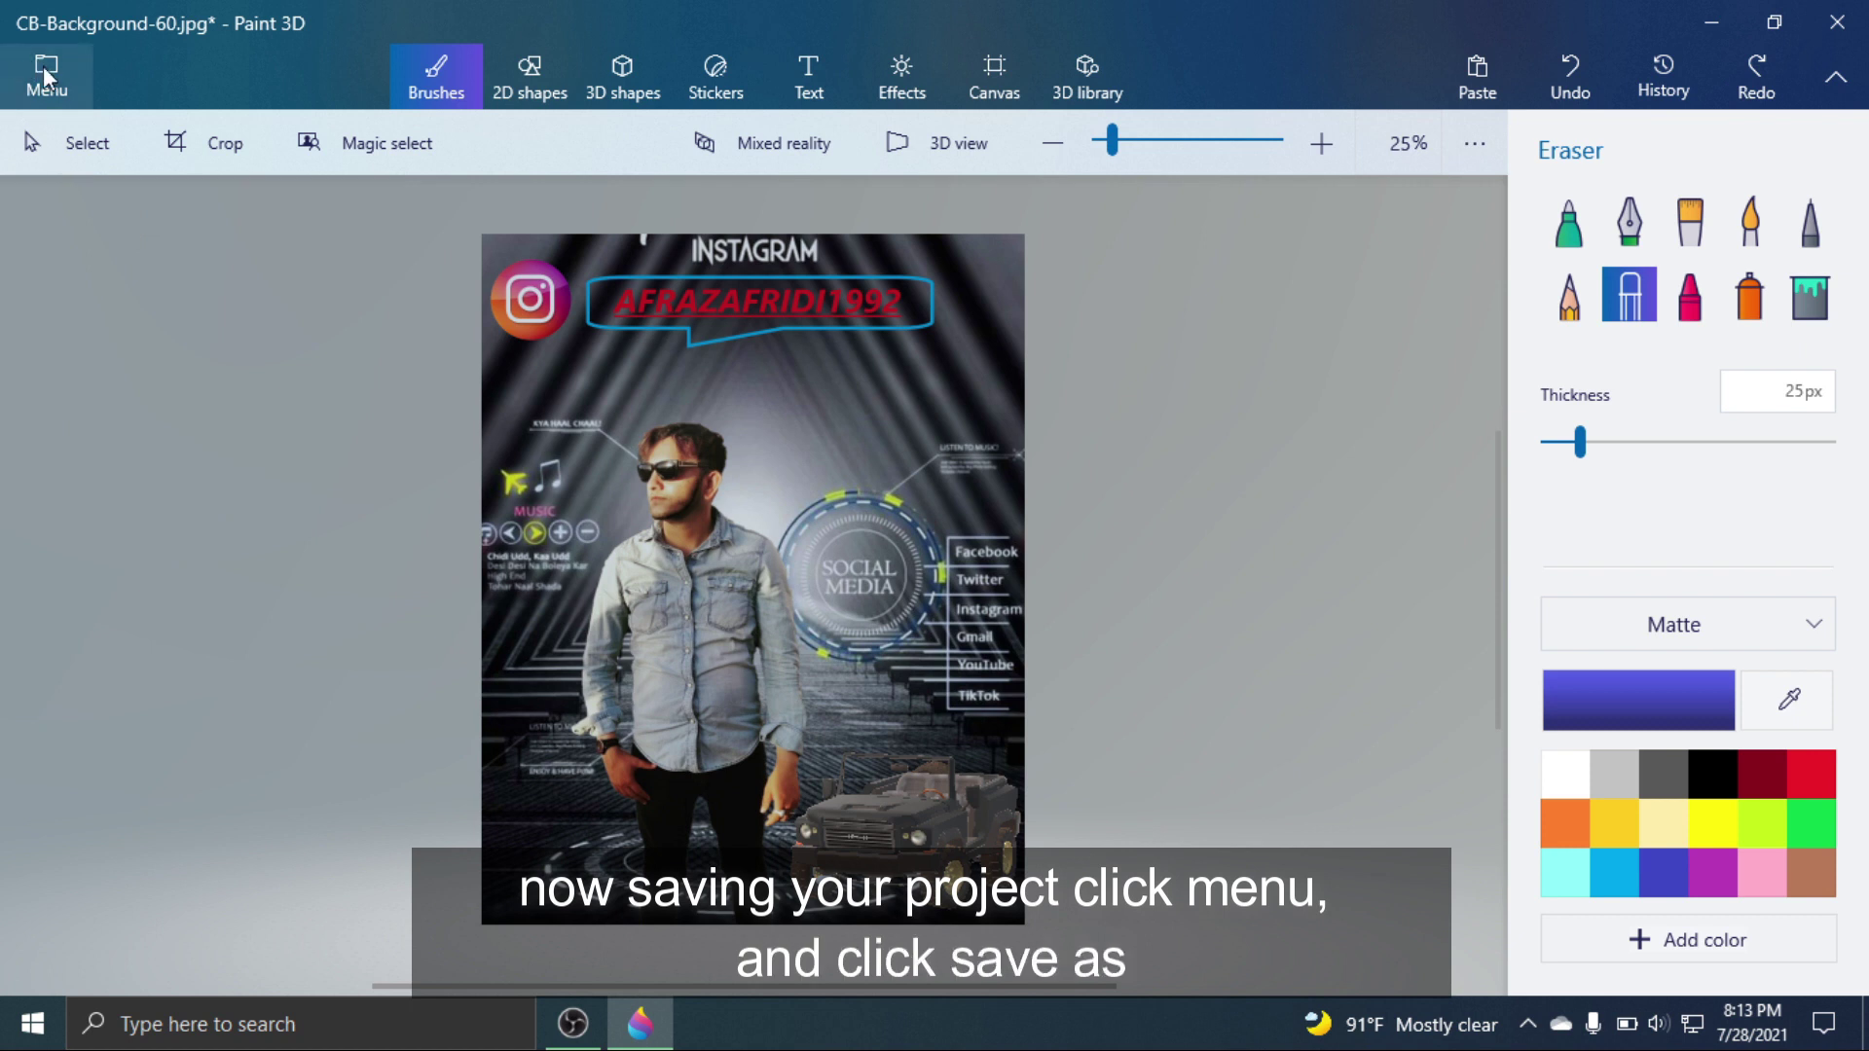
Save a copy of the poster as an image, showing JPEG at 1588 × 2017 px.
click(45, 73)
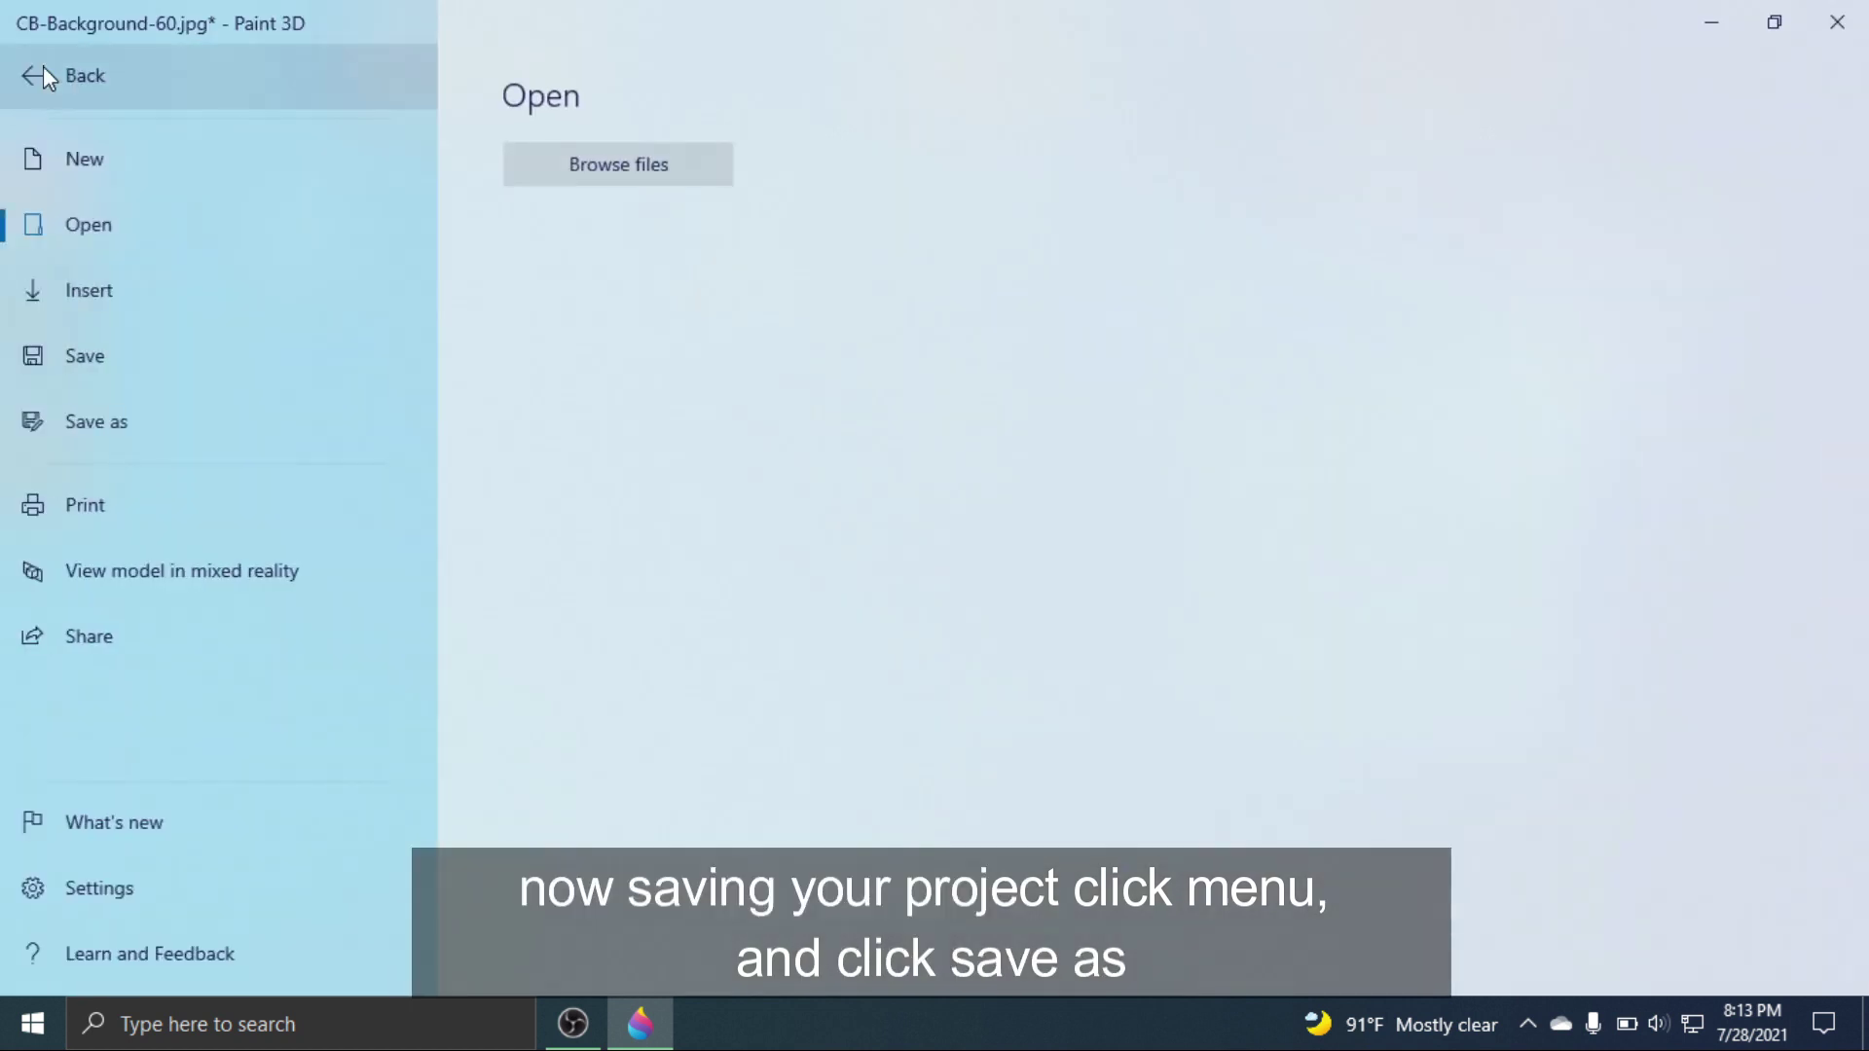
click(98, 422)
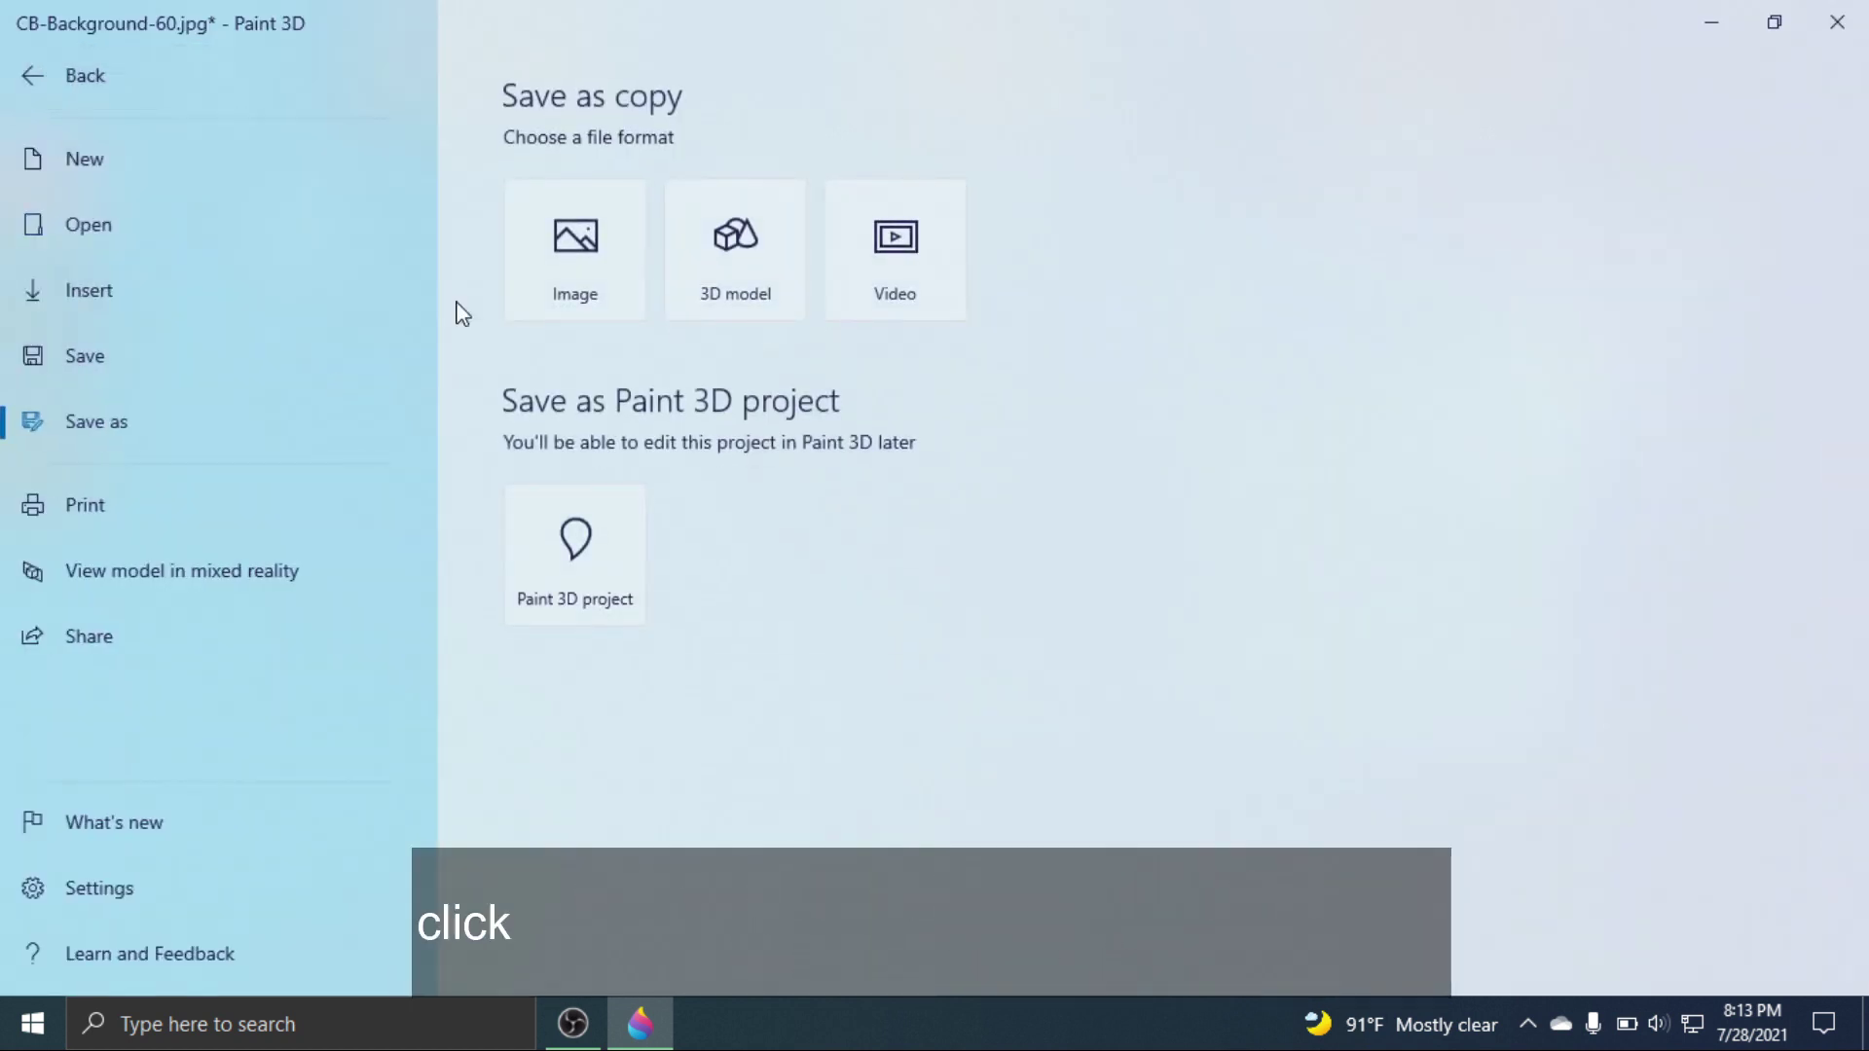
click(568, 265)
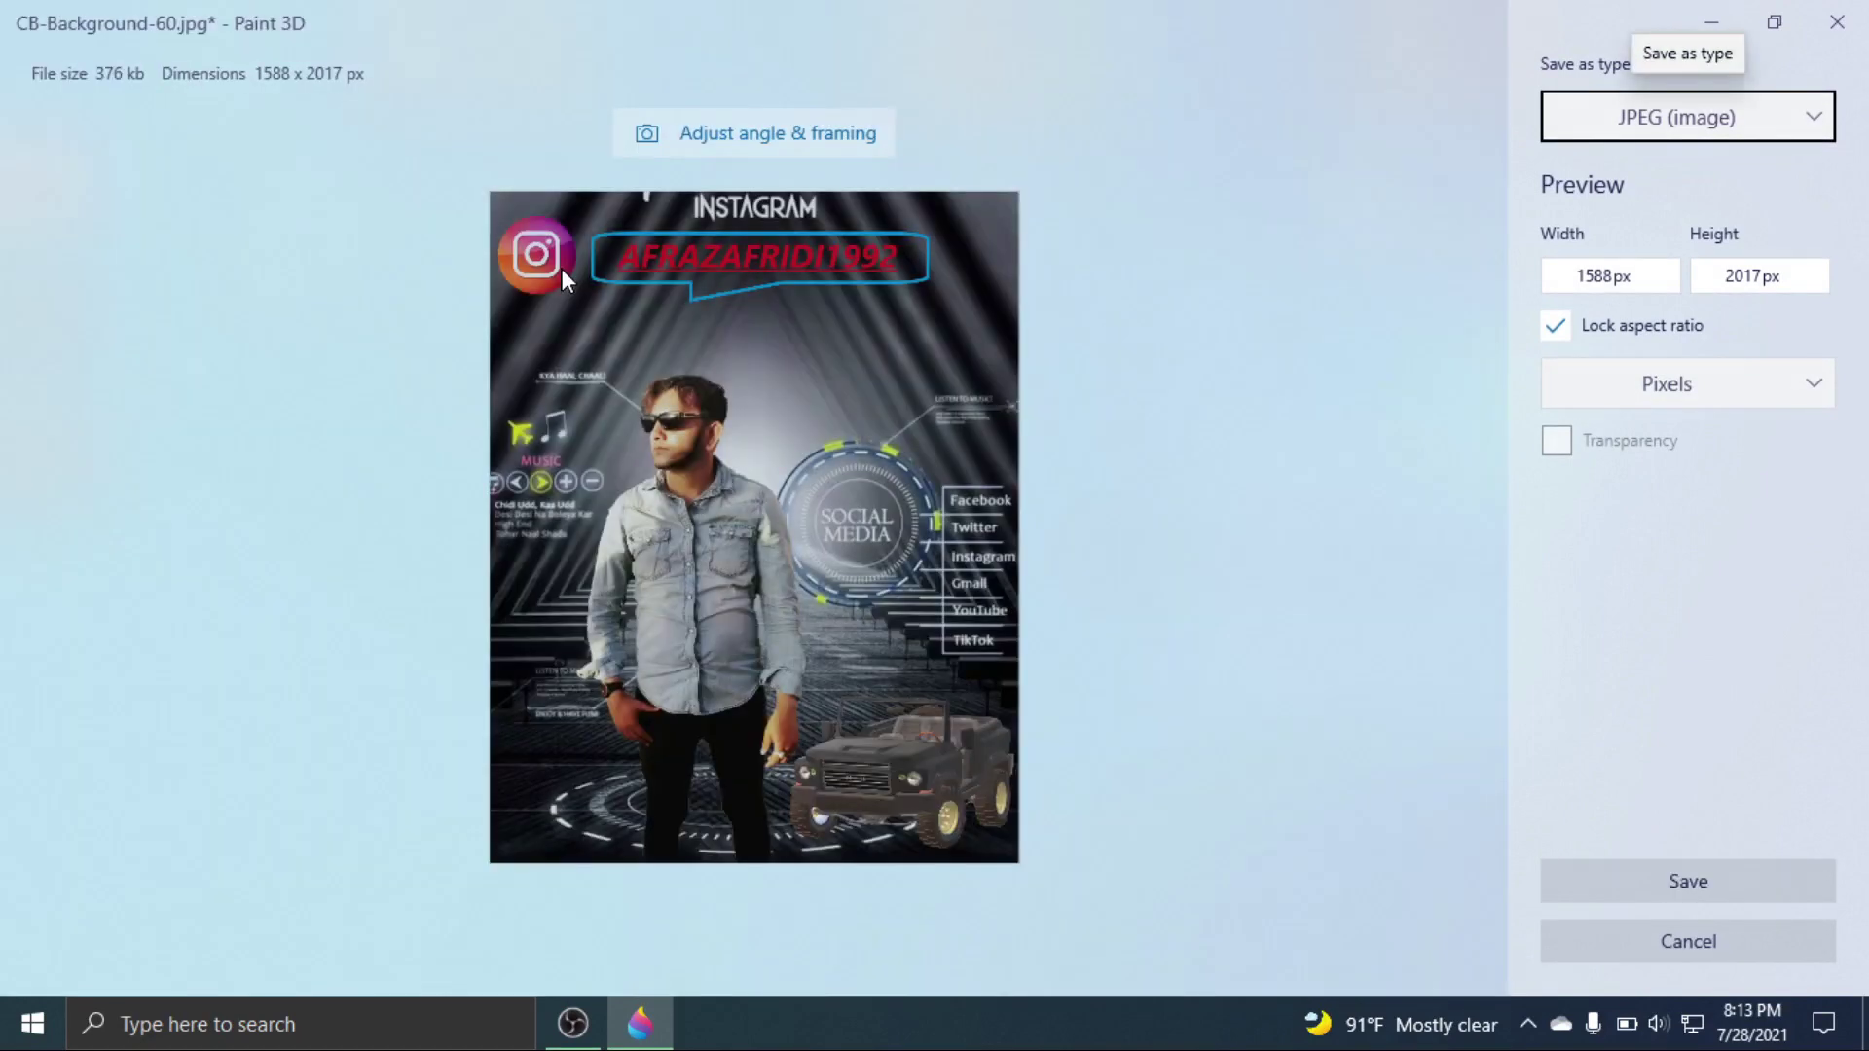
Keep JPEG as the format, save to the Desktop, and select the default Untitled.jpg name.
key(Tab)
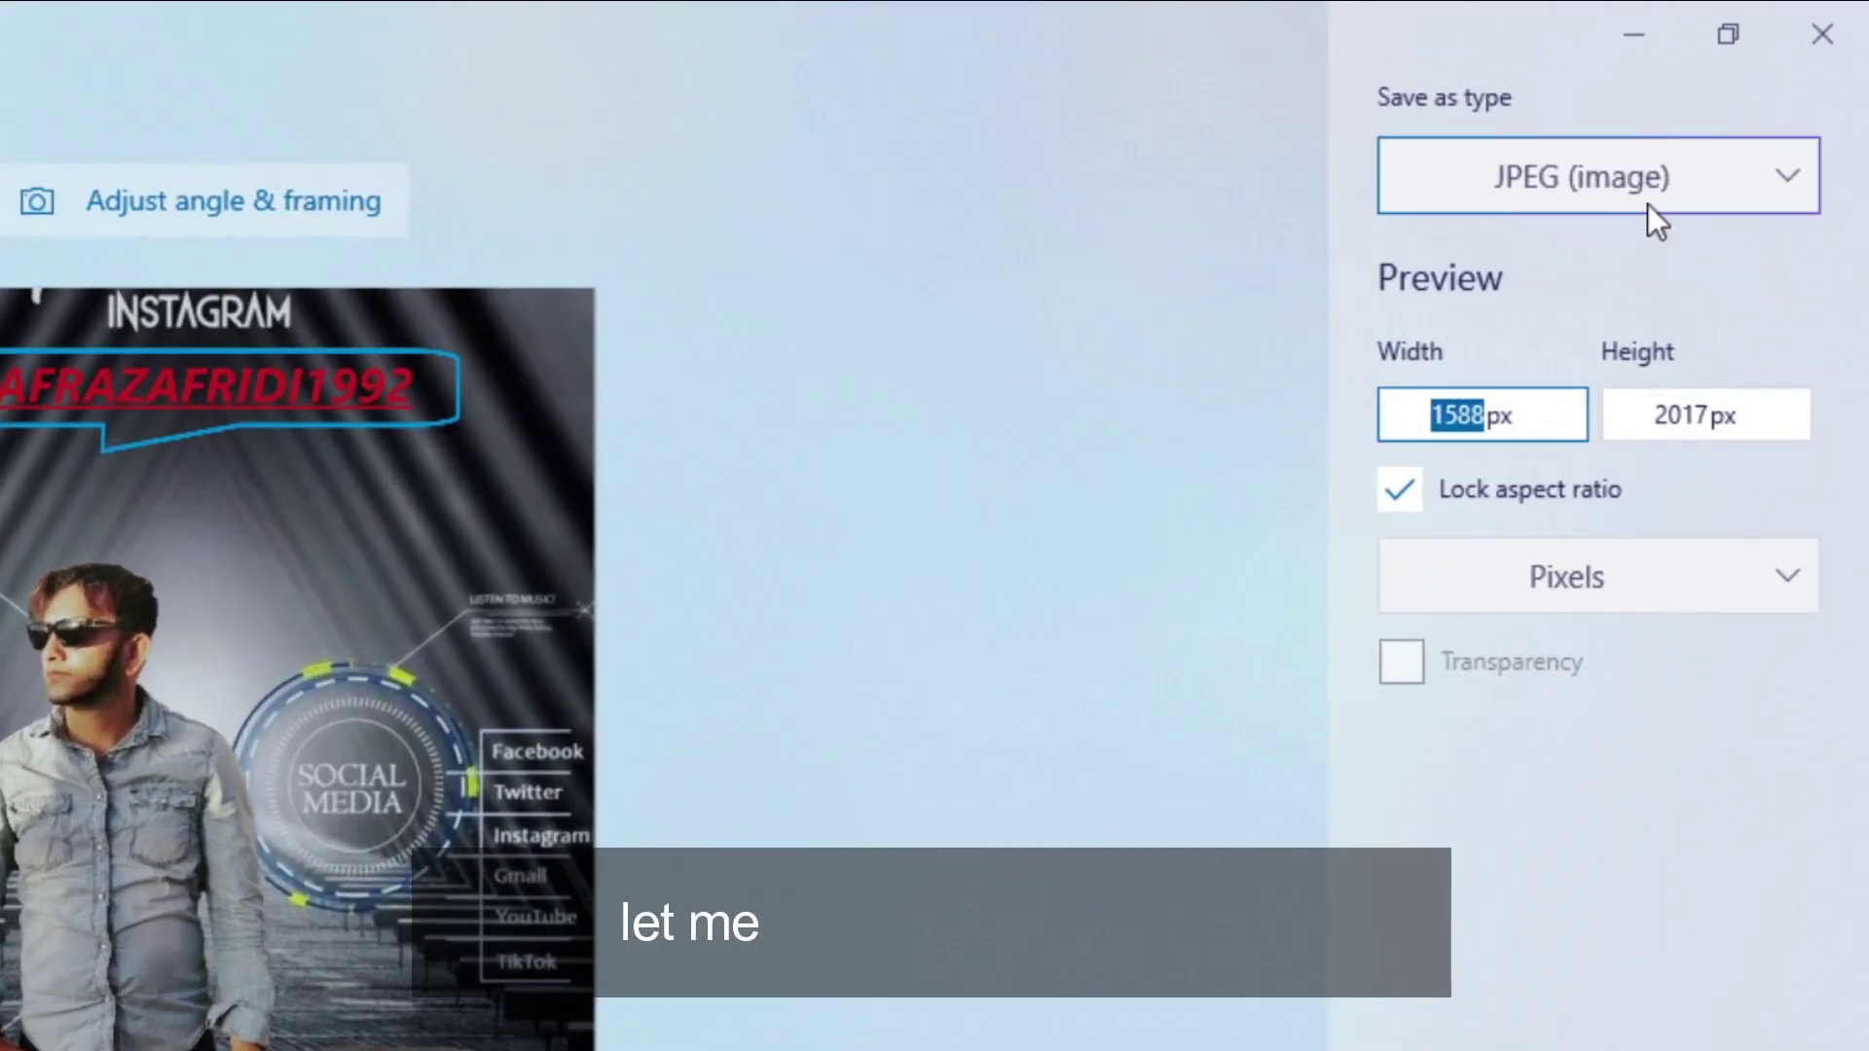
click(1716, 147)
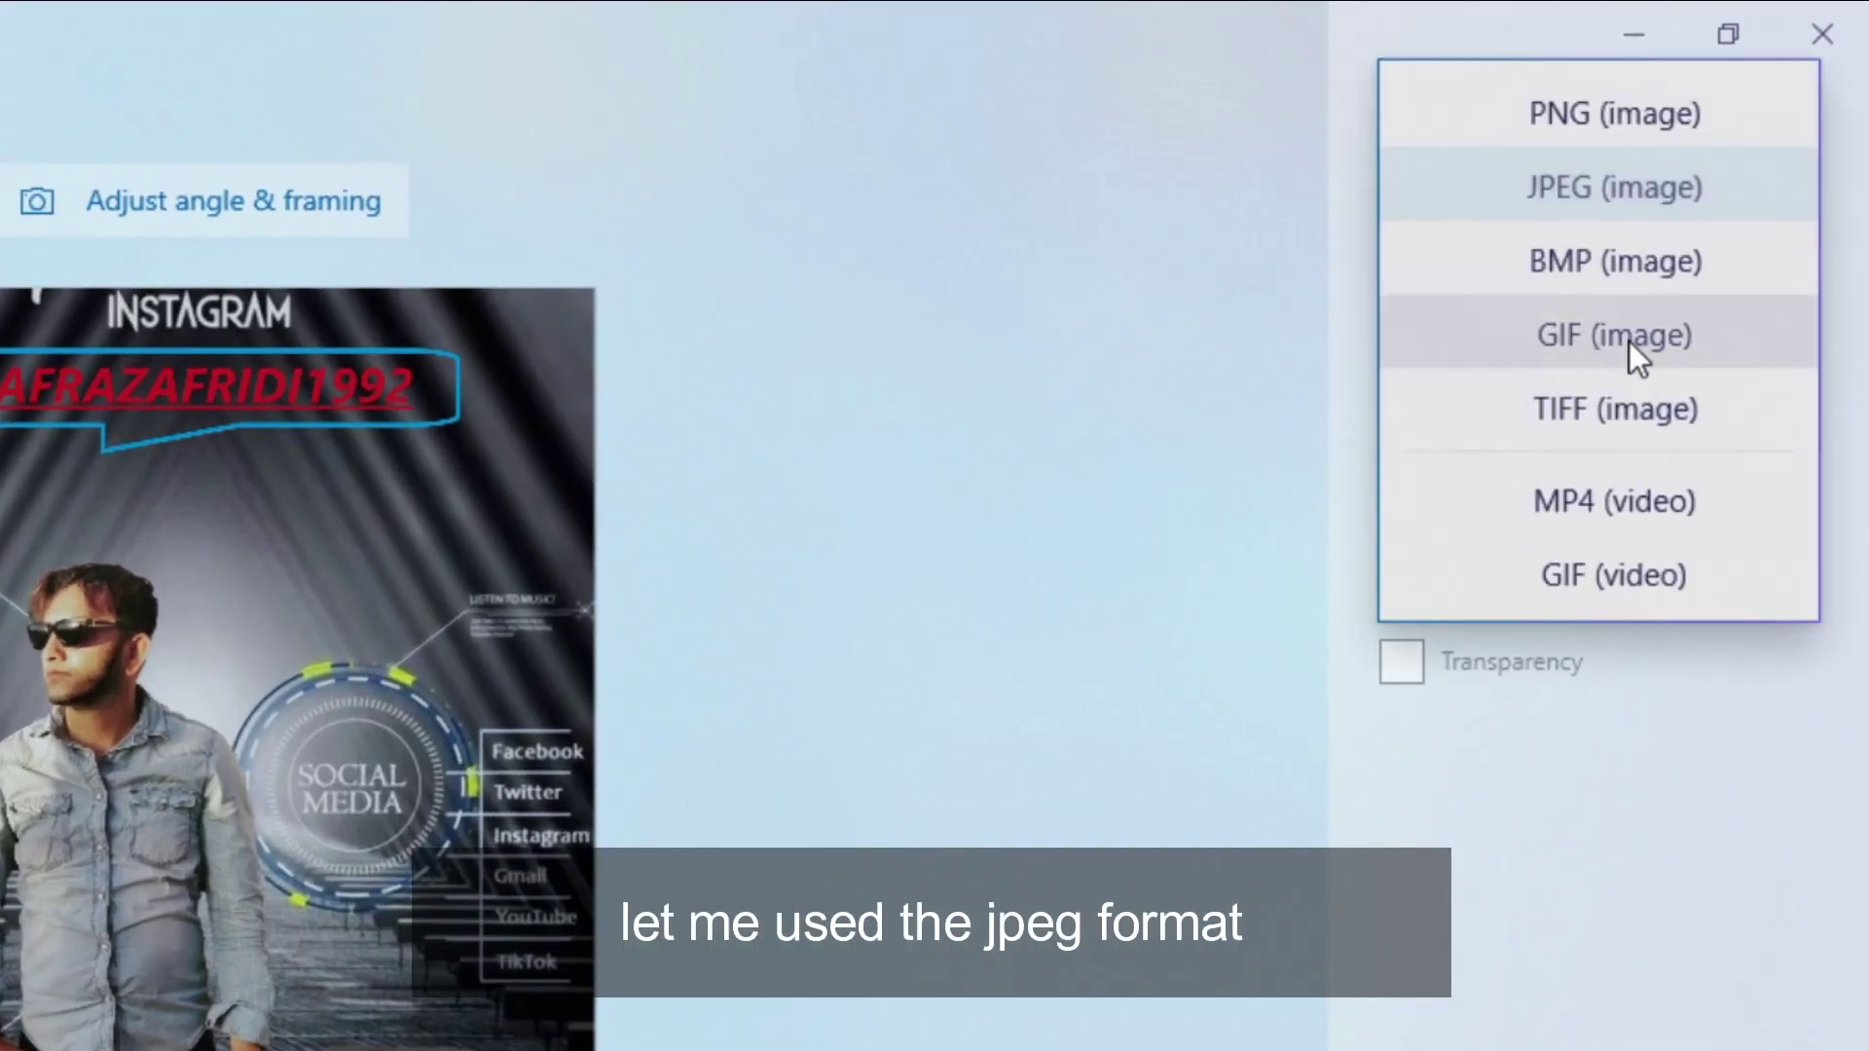
click(1595, 194)
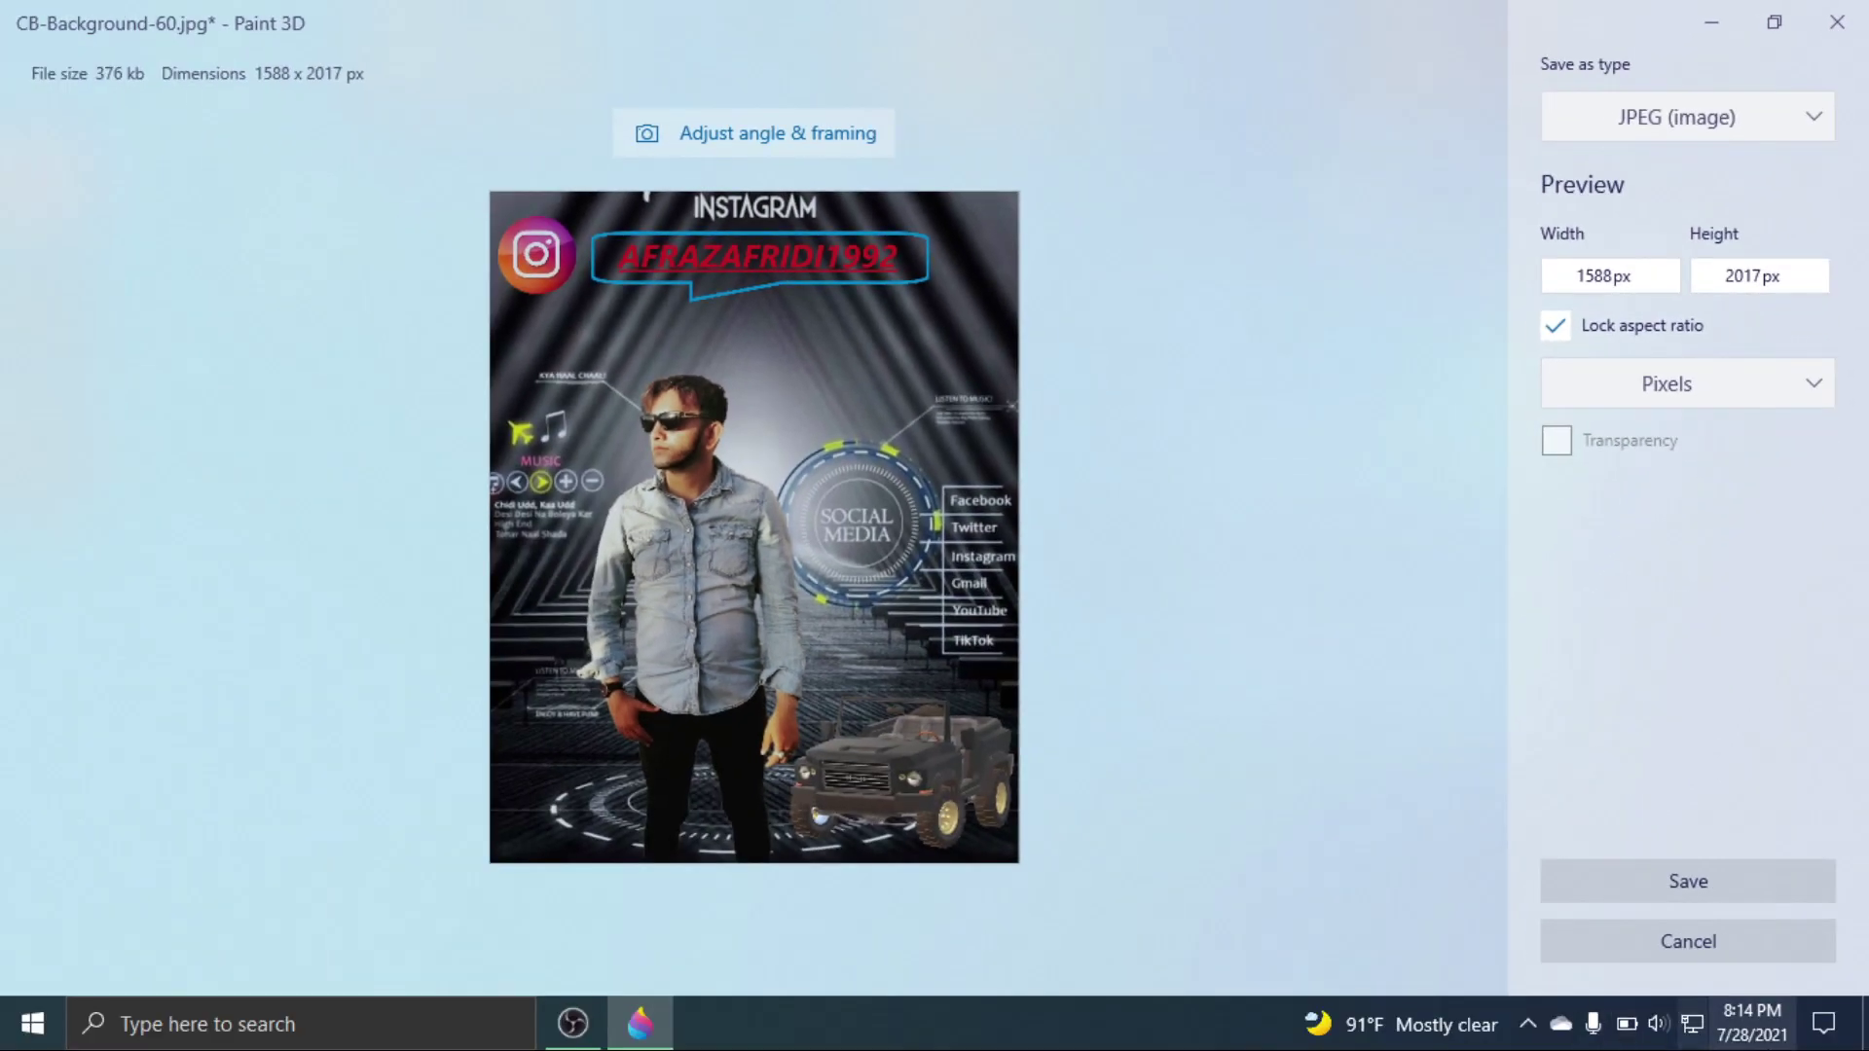
click(1738, 894)
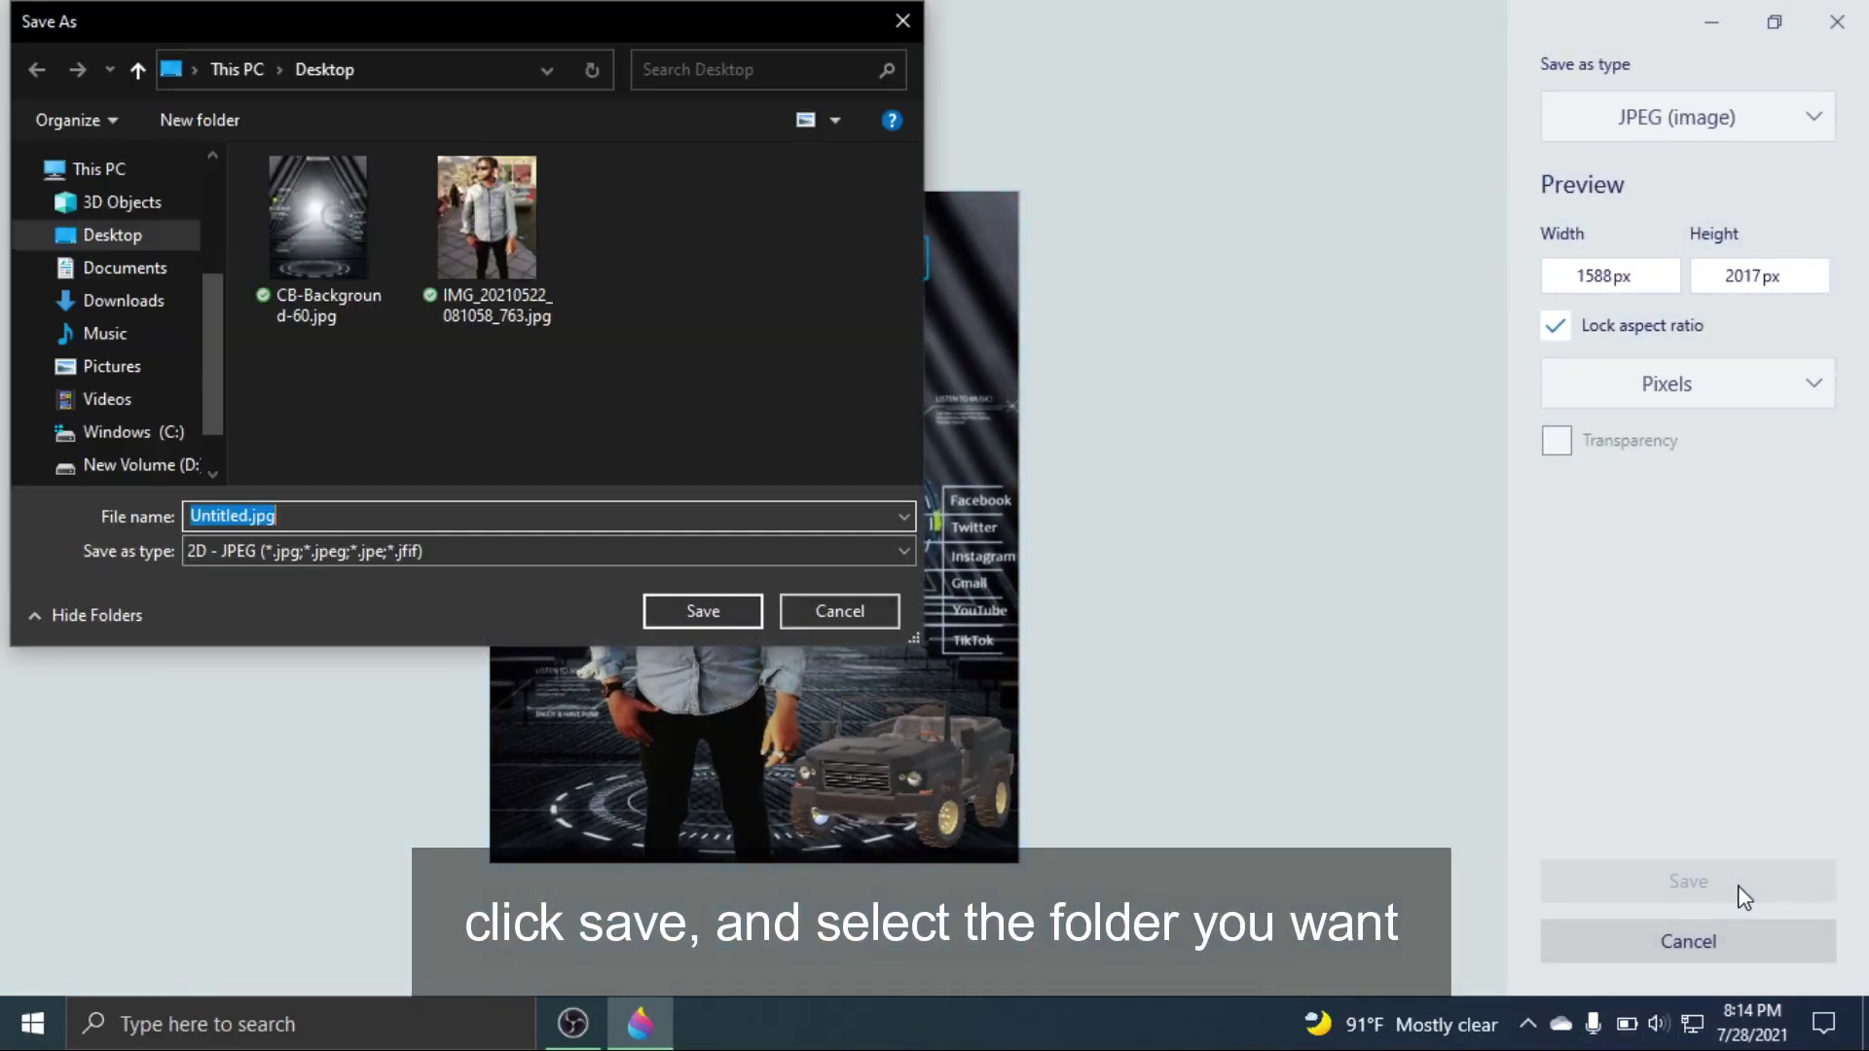
click(125, 241)
double_click(342, 517)
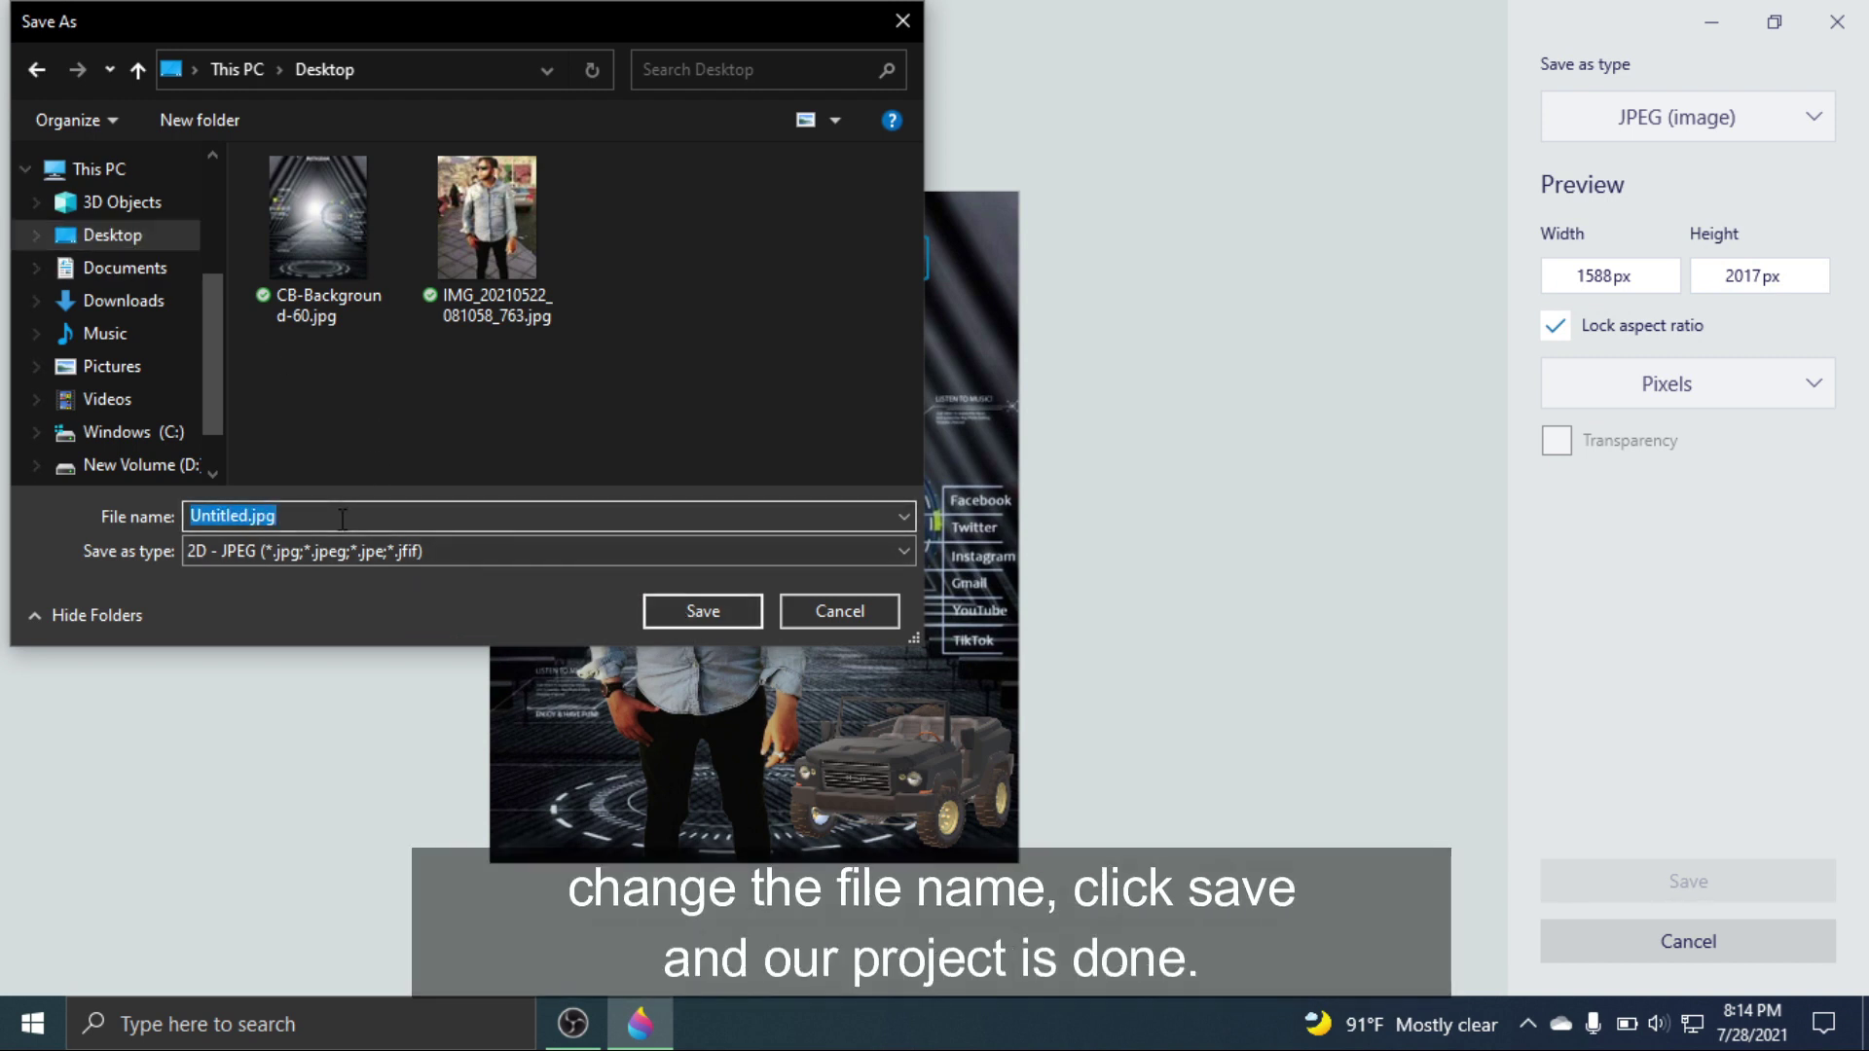